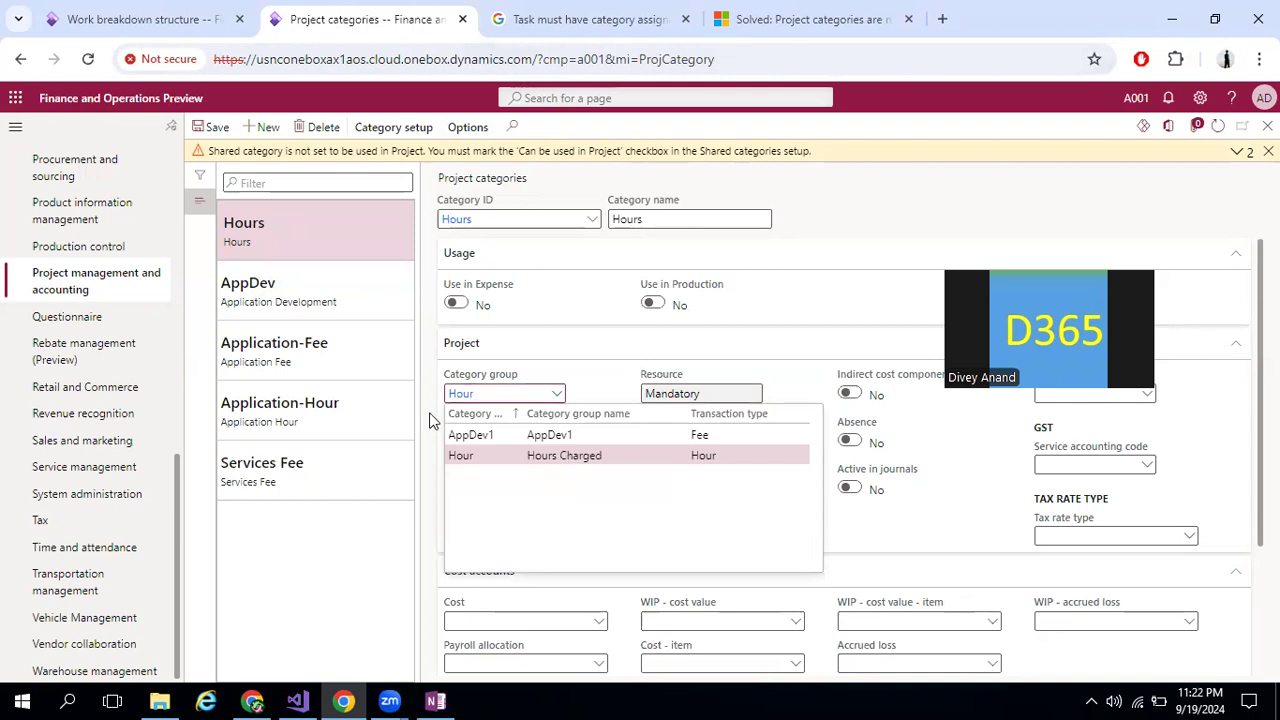
# - Open the details of the Hour category group and return to the Hours project category
pyautogui.click(463, 400)
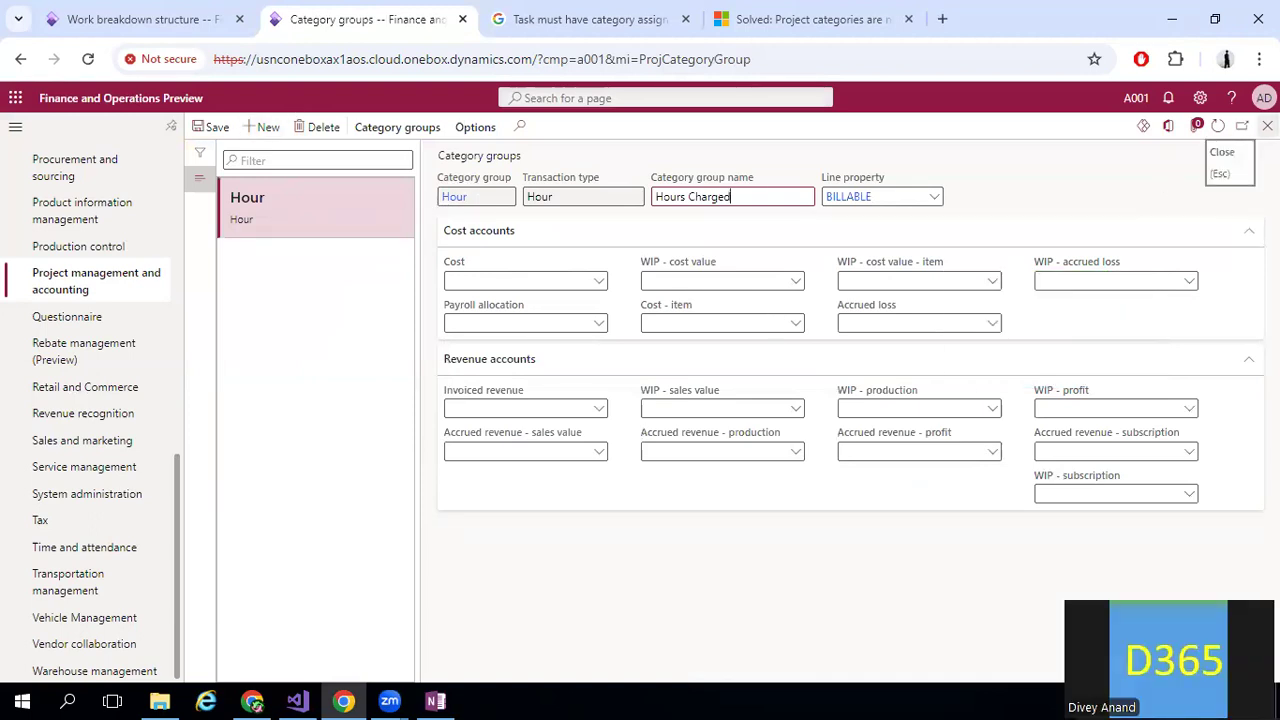
pyautogui.click(1267, 126)
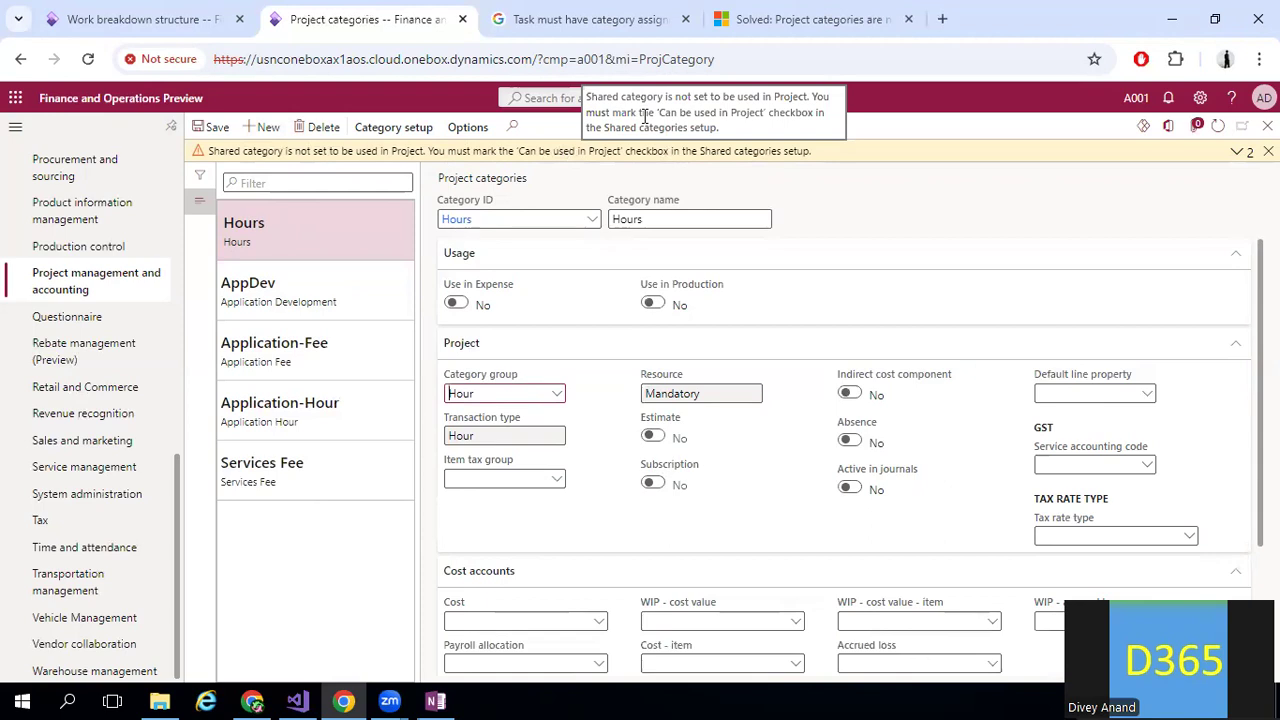
# - Duplicate the Project categories page in a second browser tab and return to the original one
pyautogui.rightClick(377, 30)
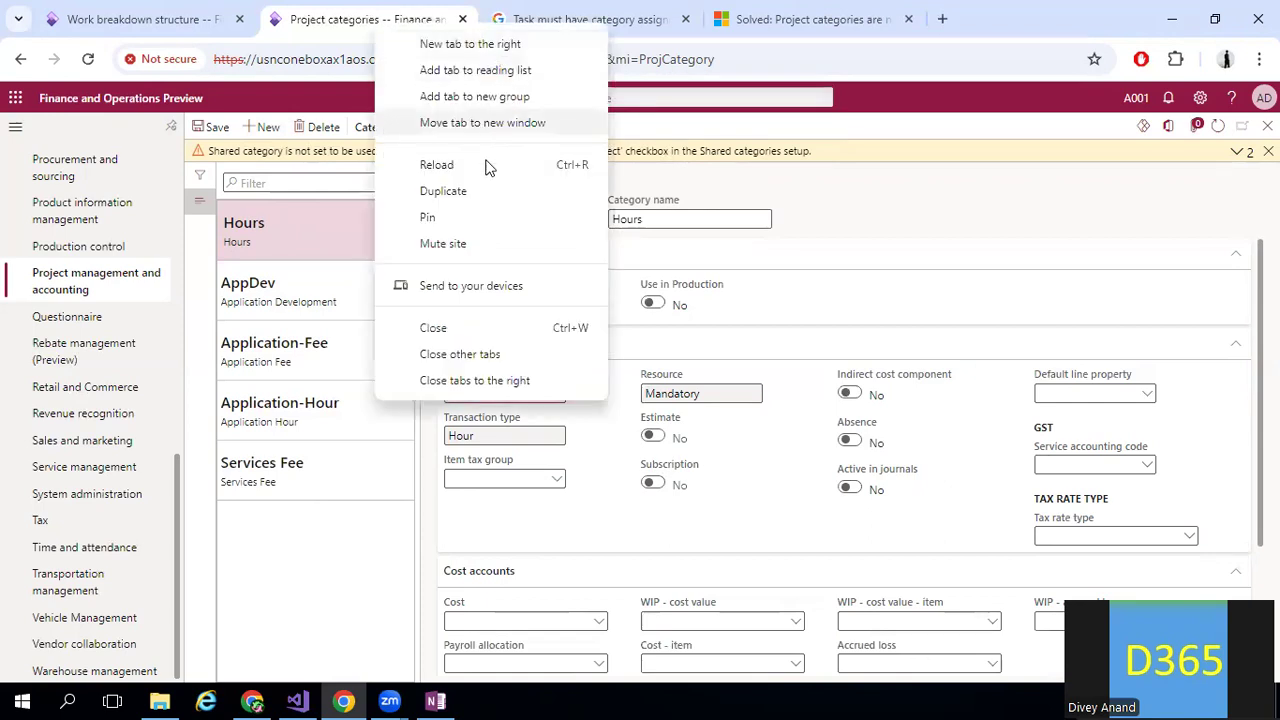
pyautogui.click(443, 191)
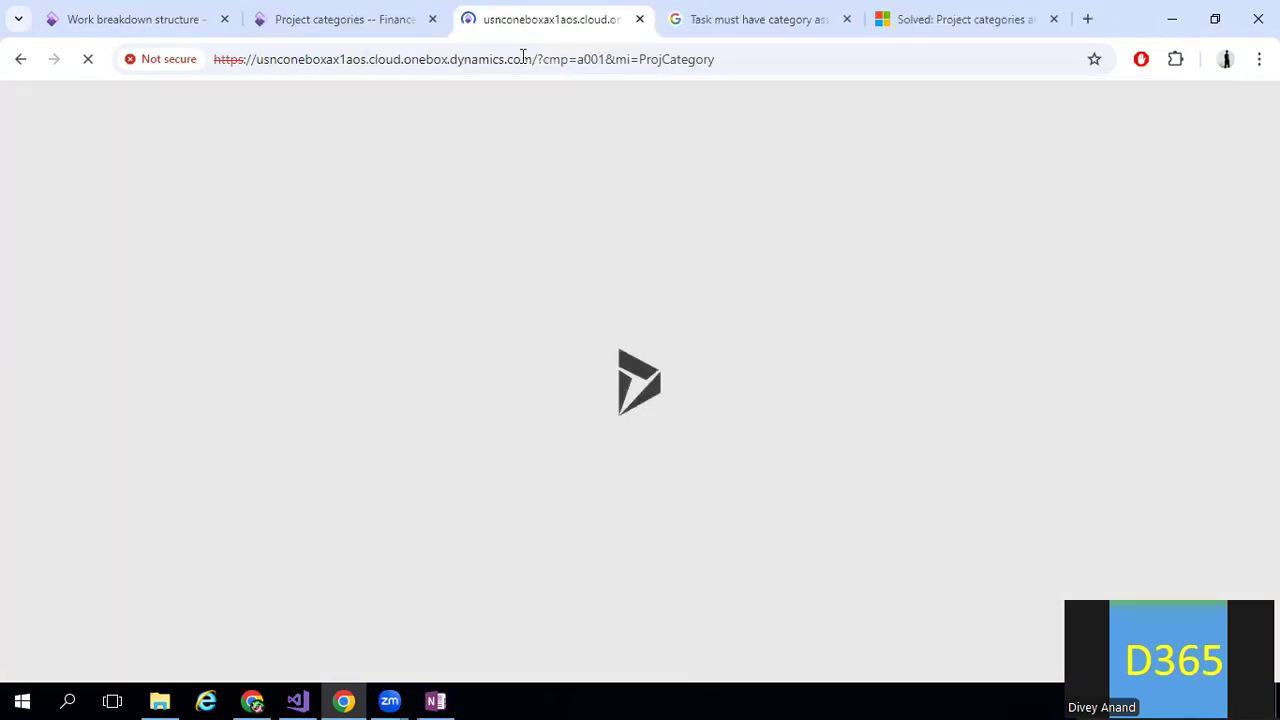
pyautogui.click(385, 24)
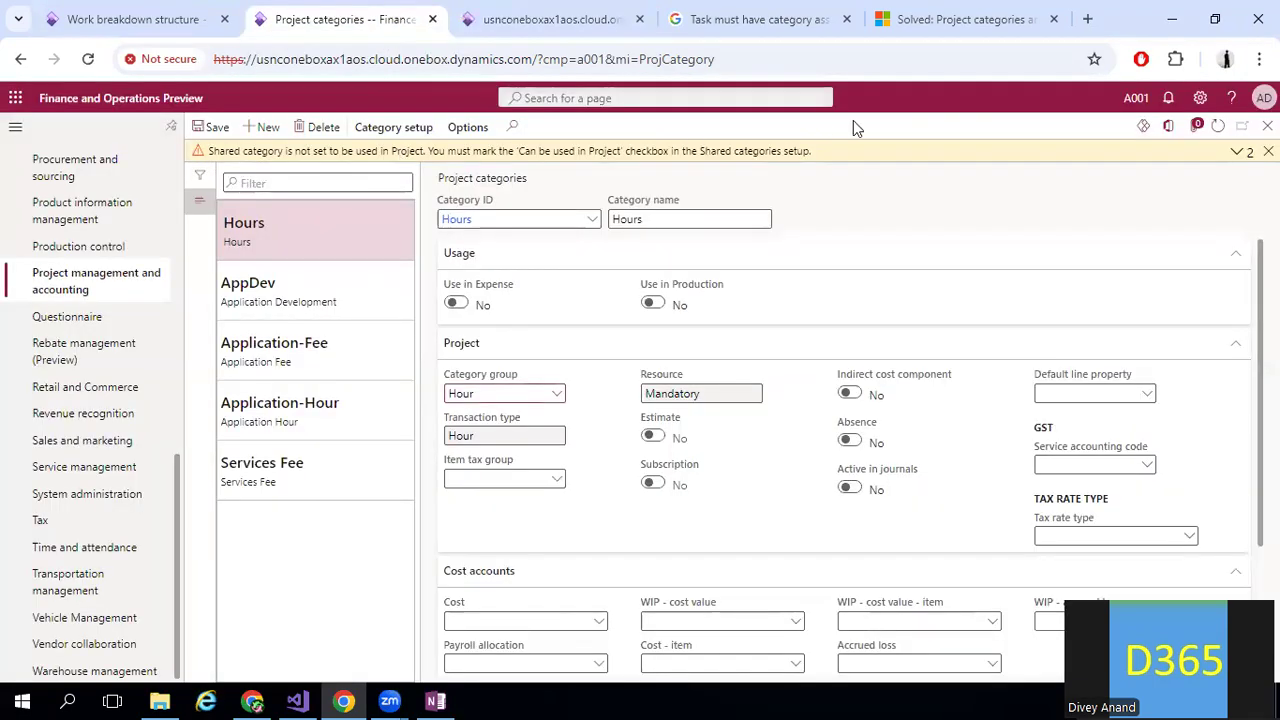
# - Read the shared category warning on the Hours project category and compare the page with its duplicate
pyautogui.click(821, 152)
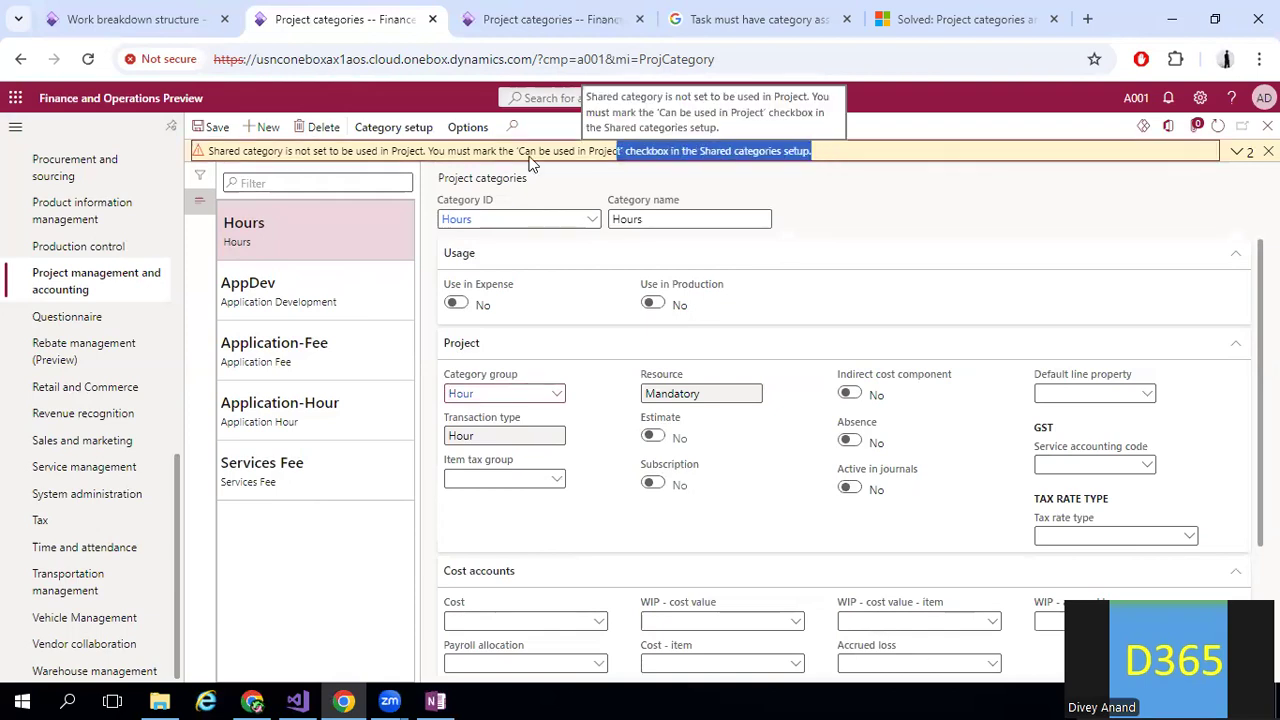
pyautogui.tripleClick(205, 155)
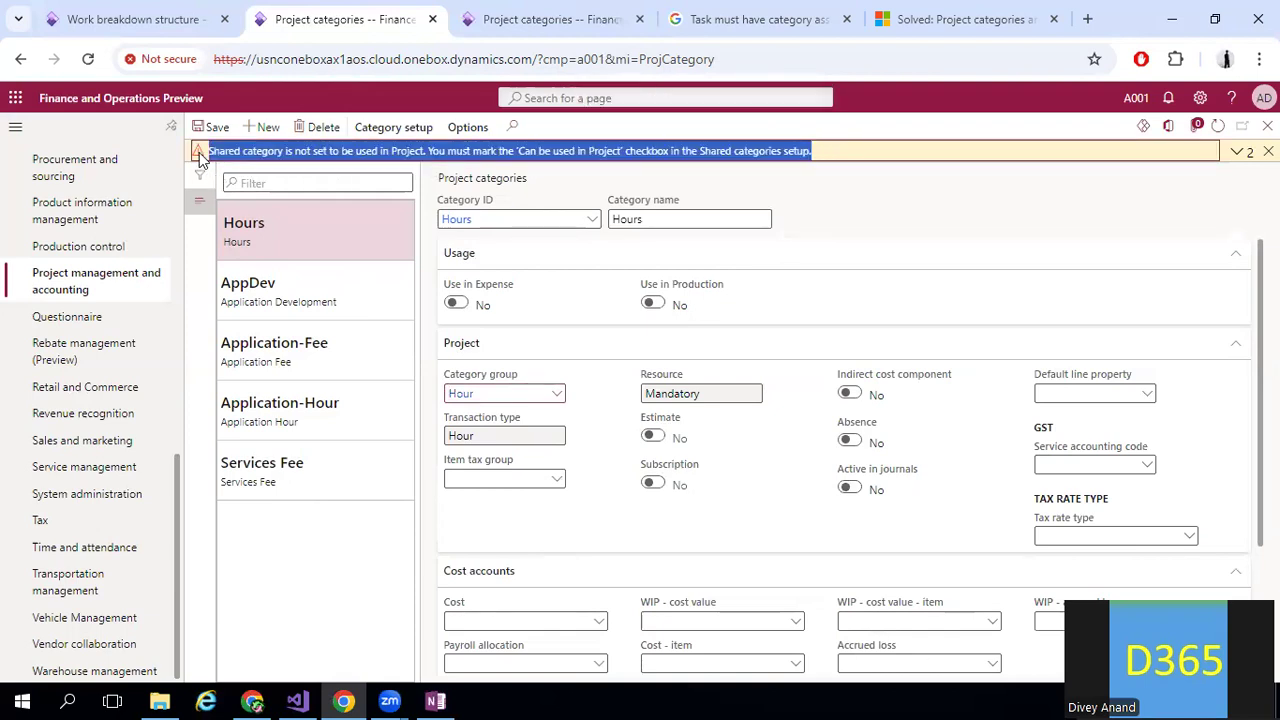
pyautogui.click(958, 200)
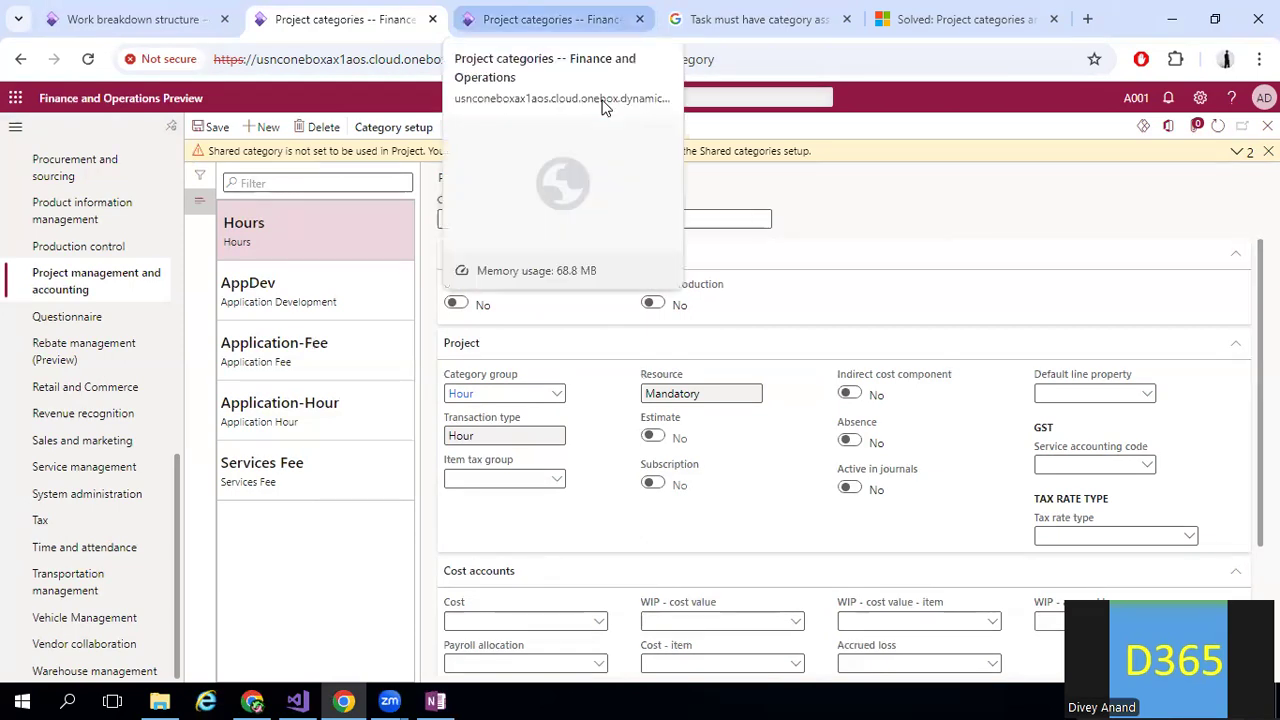
pyautogui.click(555, 19)
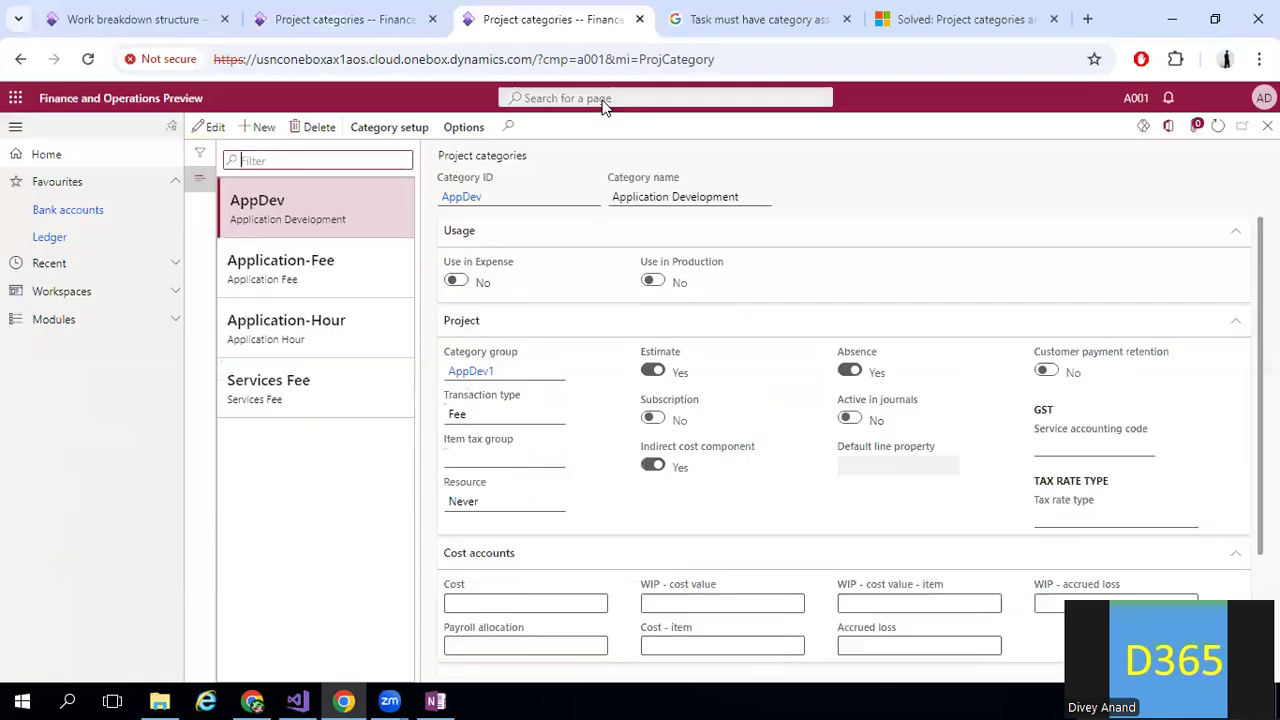
pyautogui.click(365, 12)
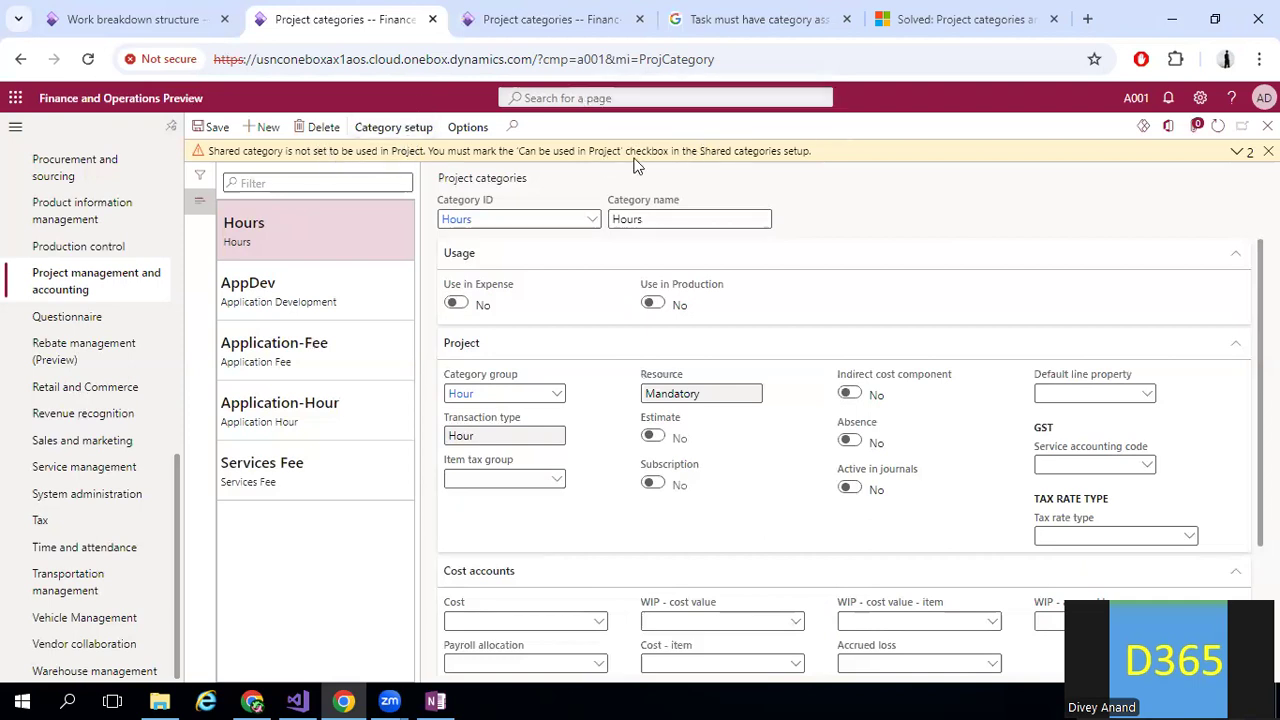
# - In the duplicated page, open Shared categories from the category setup of Project management and accounting
pyautogui.click(595, 37)
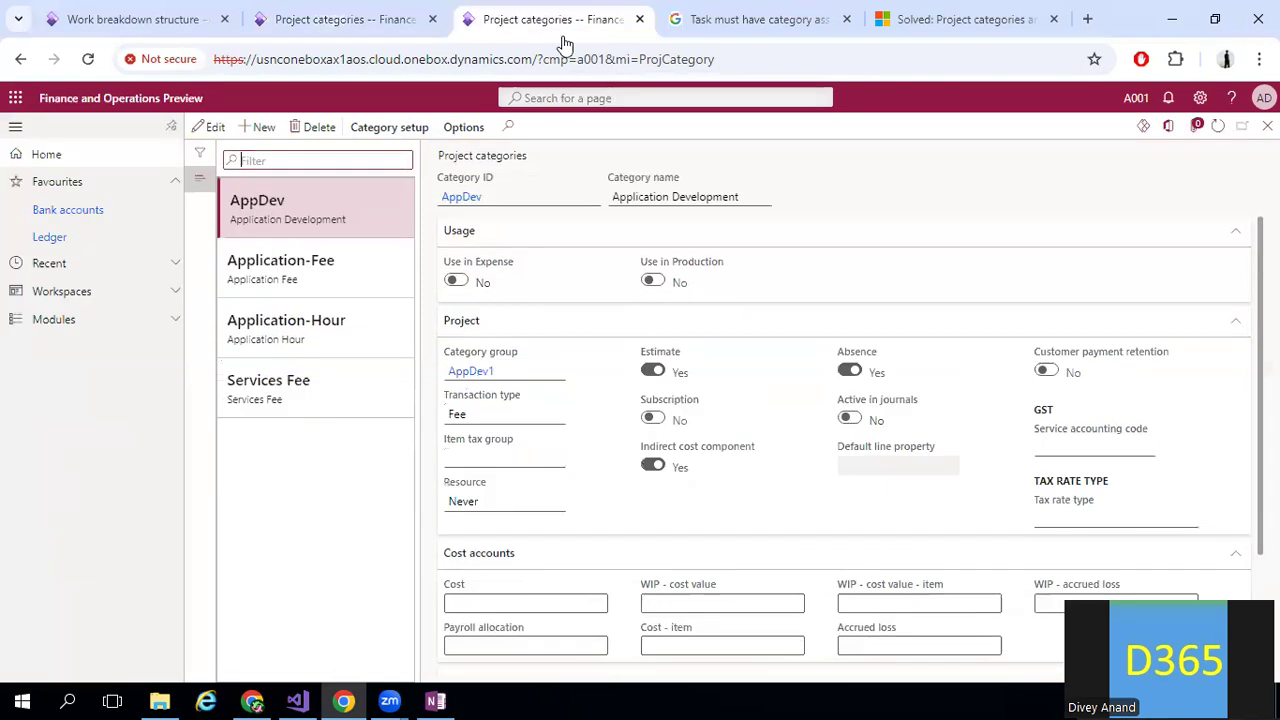
pyautogui.click(125, 318)
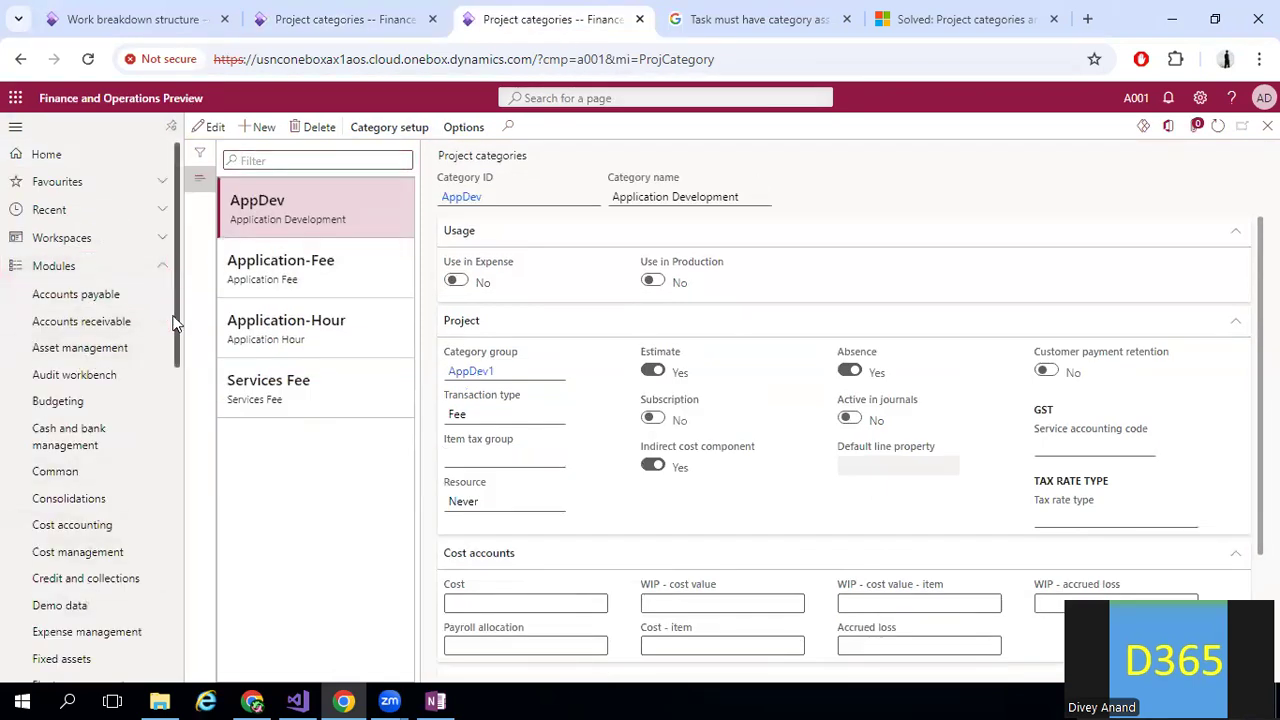
pyautogui.moveTo(176, 262); pyautogui.dragTo(169, 523)
pyautogui.scroll(-1, 169, 523)
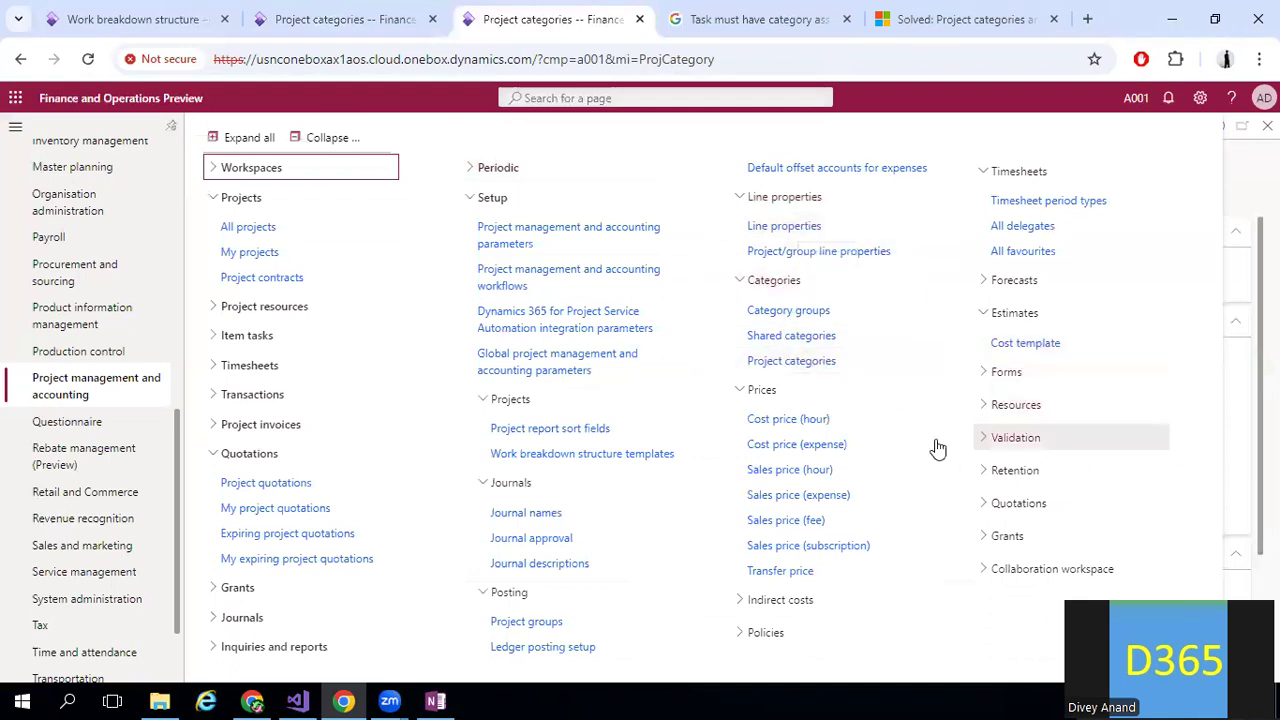
pyautogui.click(333, 141)
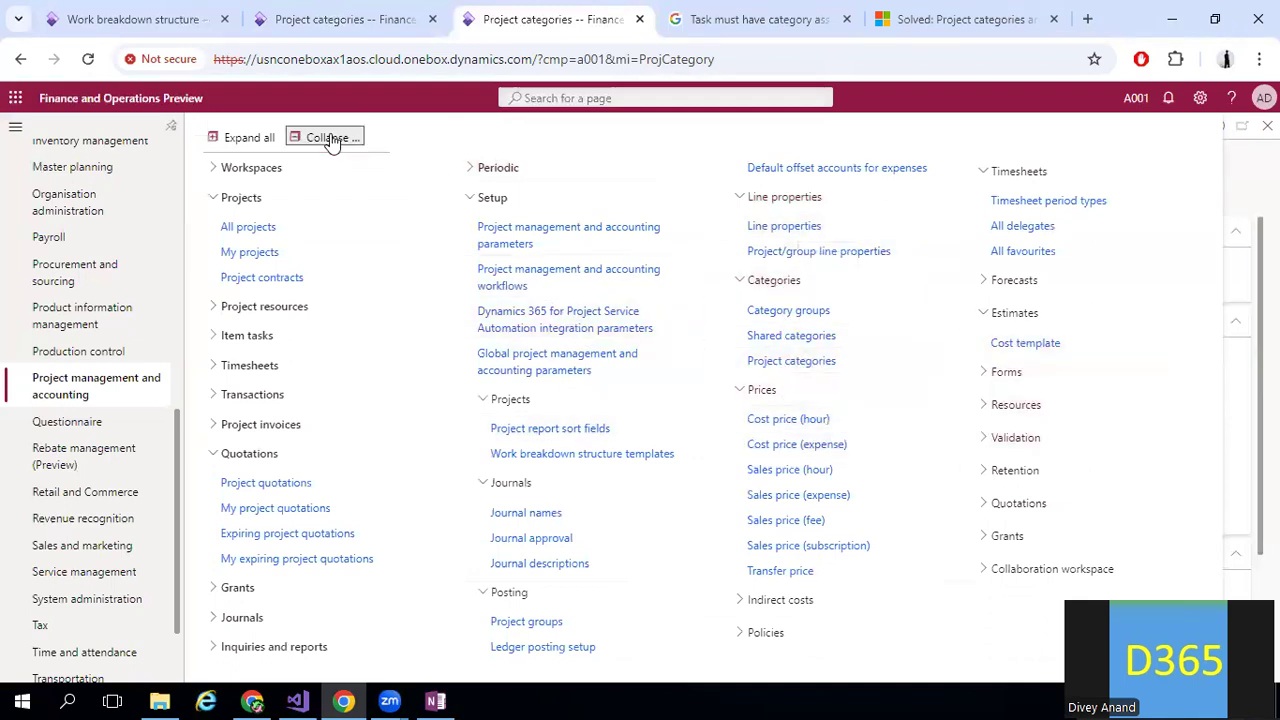
pyautogui.click(235, 522)
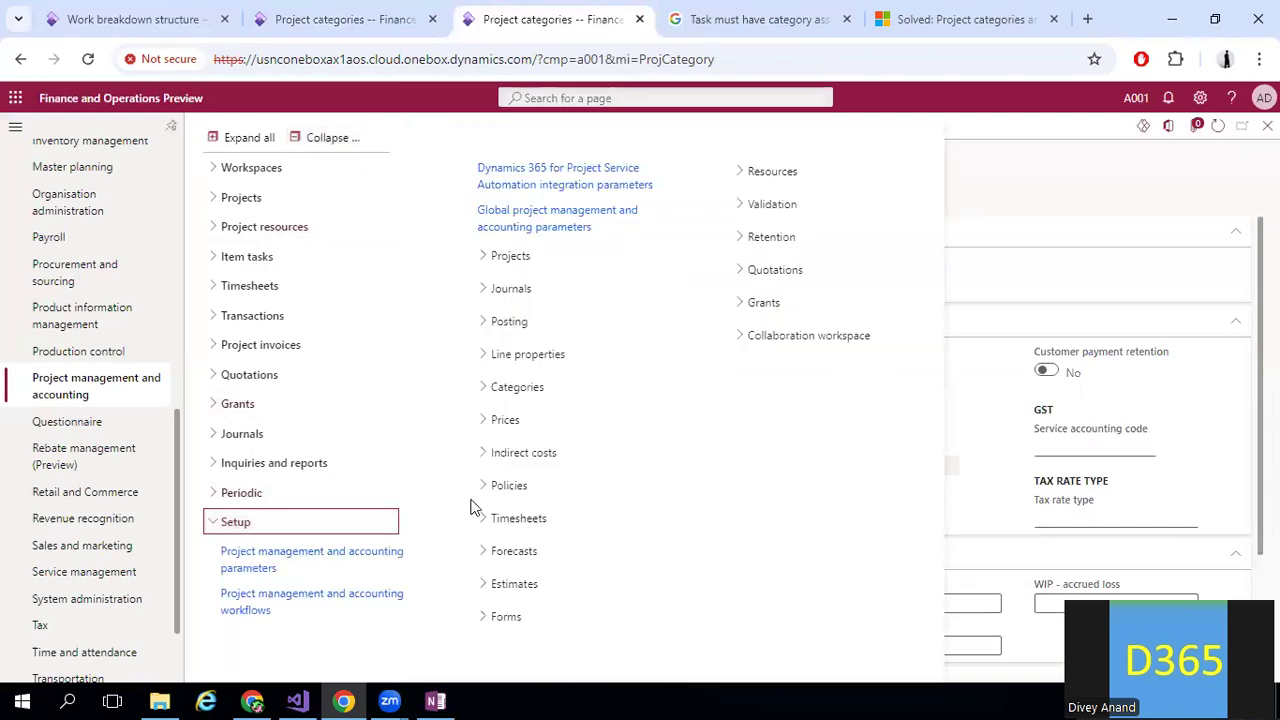
pyautogui.click(531, 389)
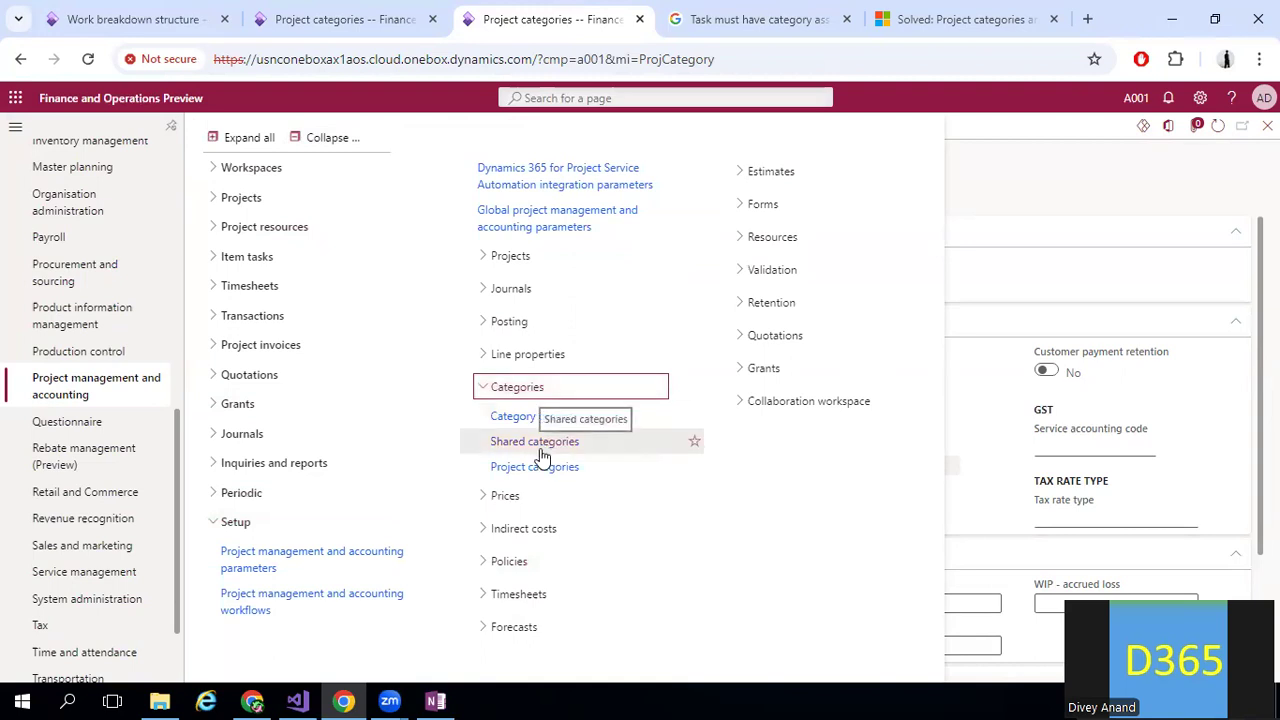
pyautogui.click(540, 448)
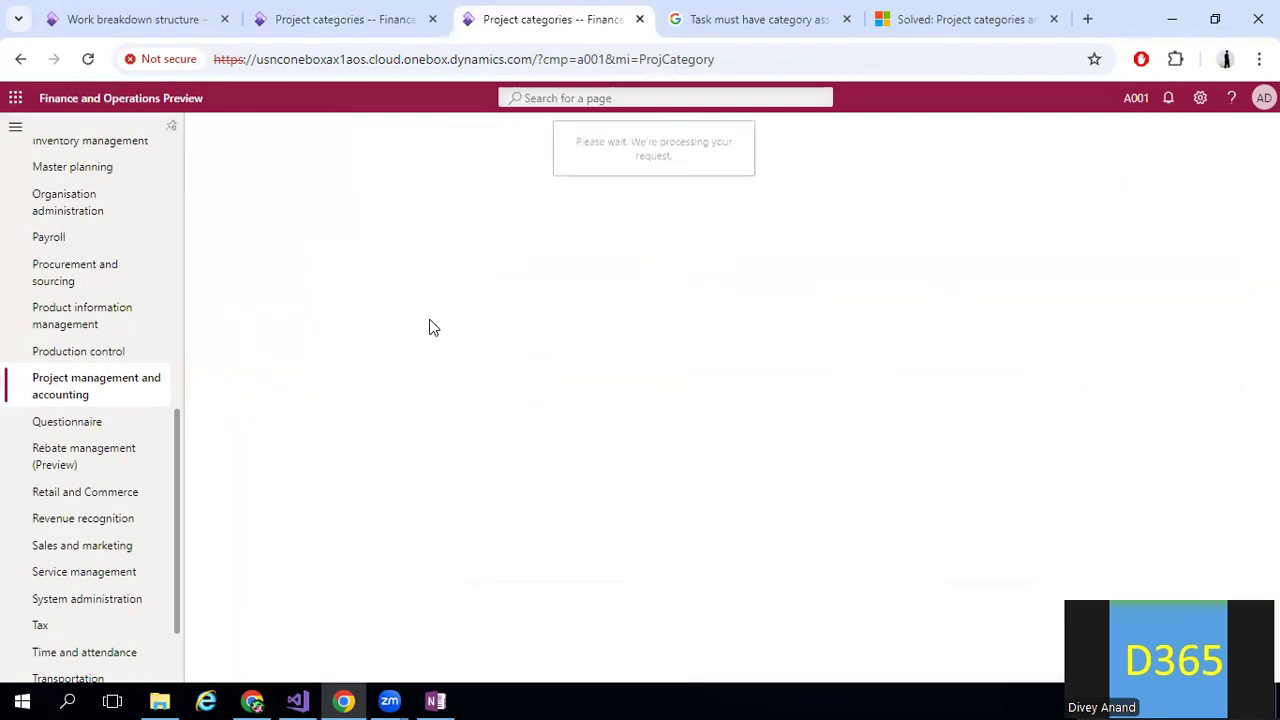
# - Search the shared categories for "hour" and clear the filter text
pyautogui.click(352, 162)
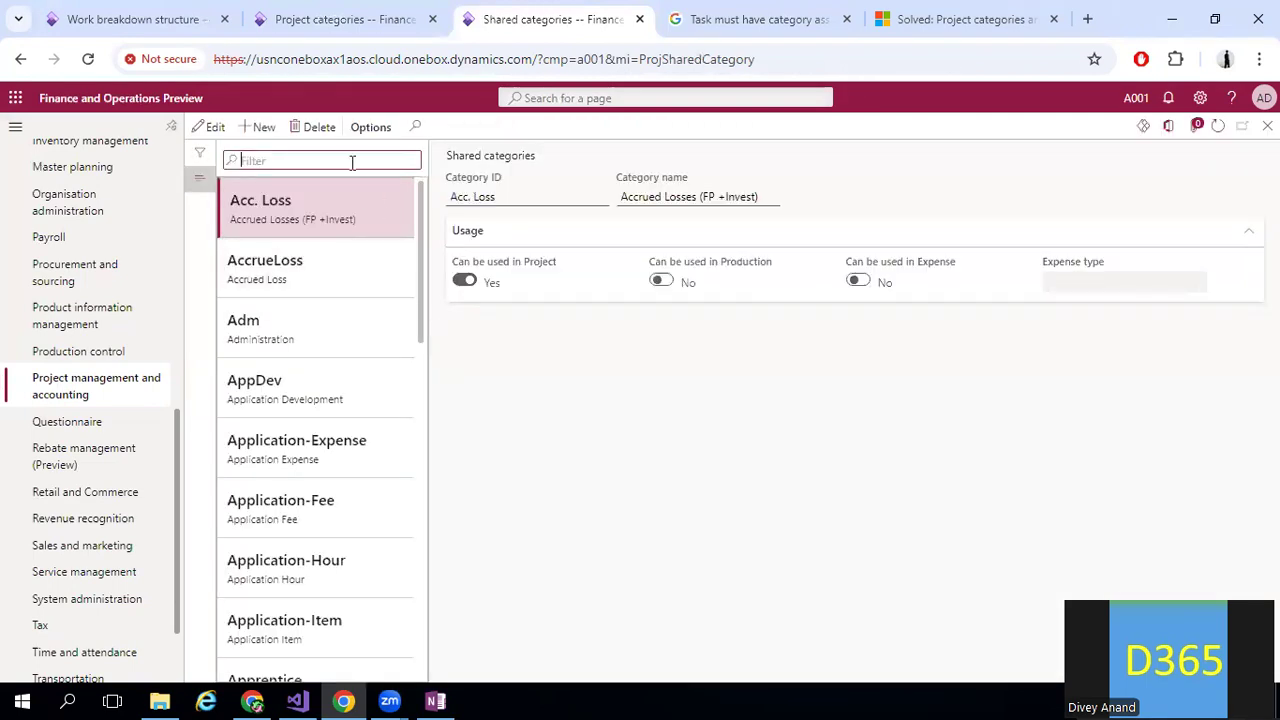
pyautogui.write('hur')
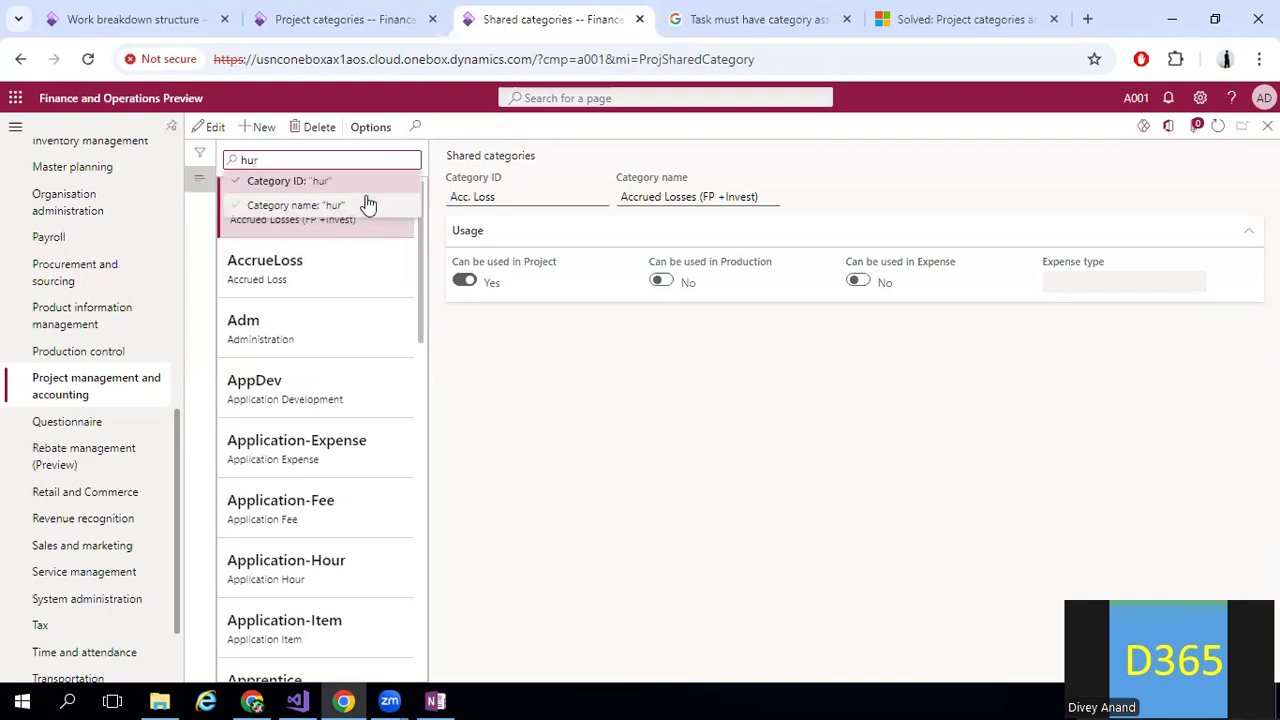
pyautogui.click(368, 204)
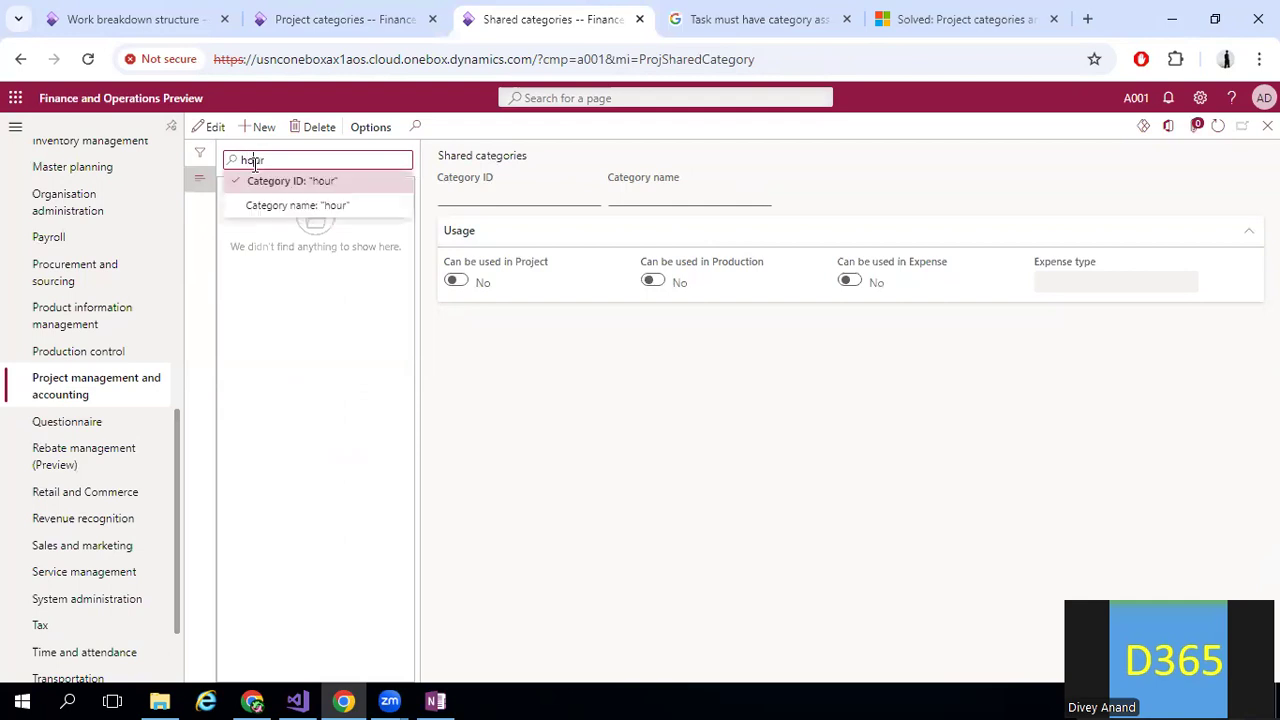
pyautogui.doubleClick(254, 162)
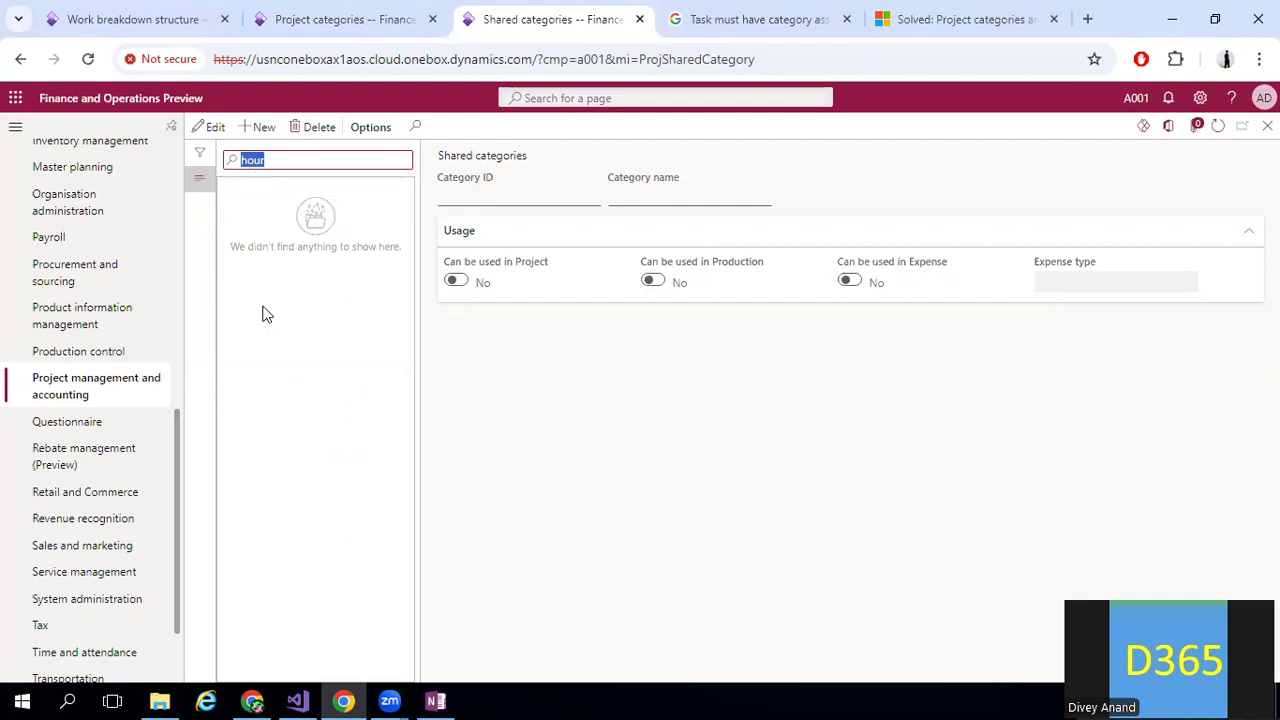
pyautogui.click(331, 165)
pyautogui.press('BackSpace')
pyautogui.press('BackSpace')
pyautogui.press('BackSpace')
pyautogui.press('BackSpace')
# - Return to the original page, try to save the Hours project category and review its account fields
pyautogui.click(357, 18)
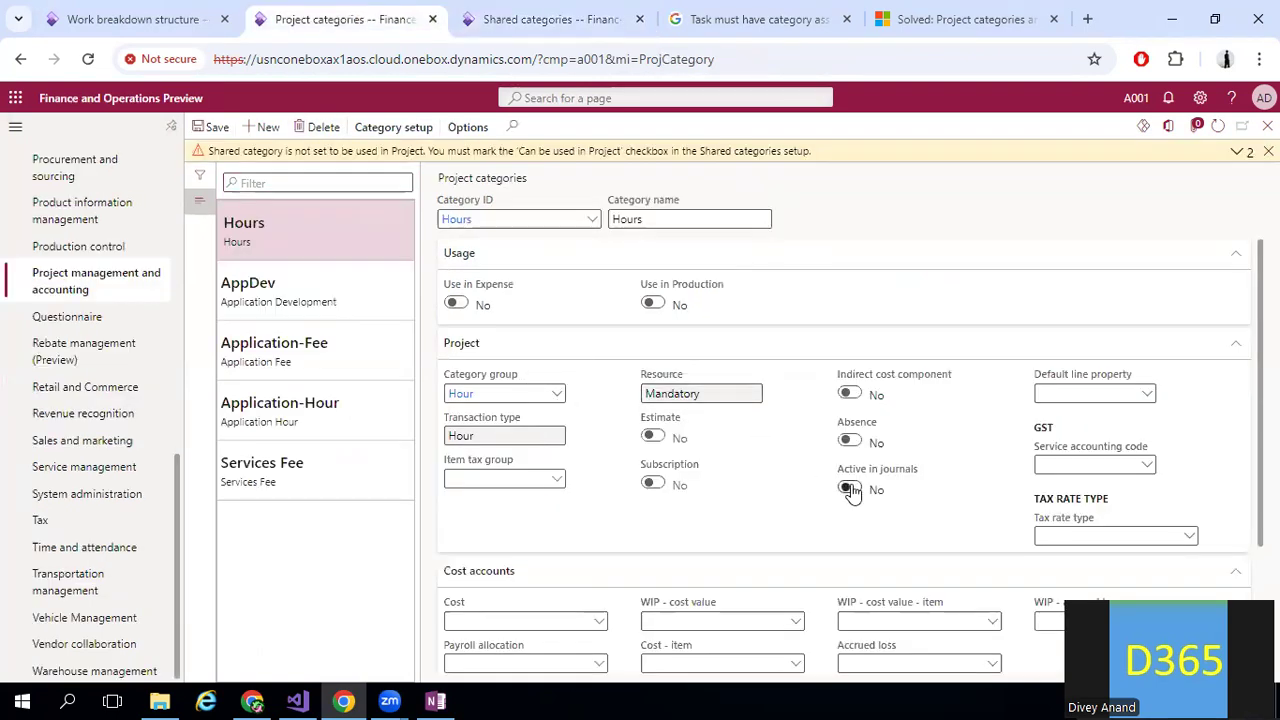
pyautogui.click(212, 128)
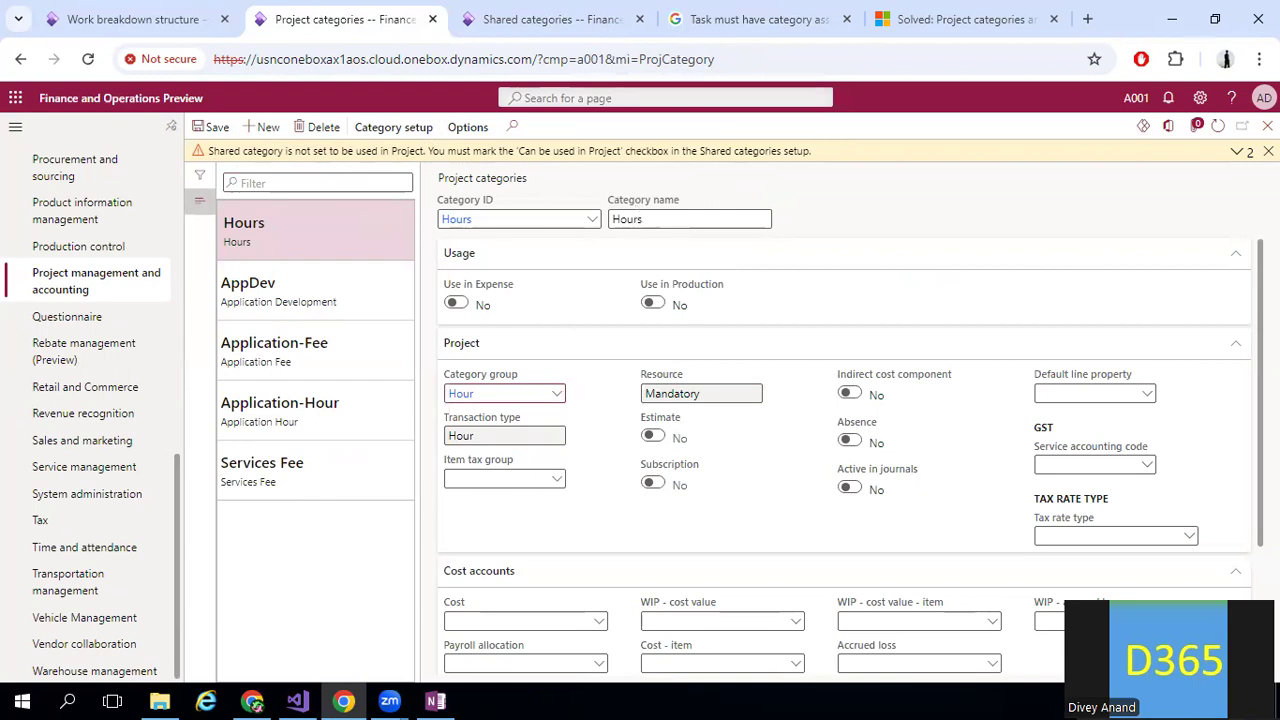
pyautogui.scroll(-3, 845, 455)
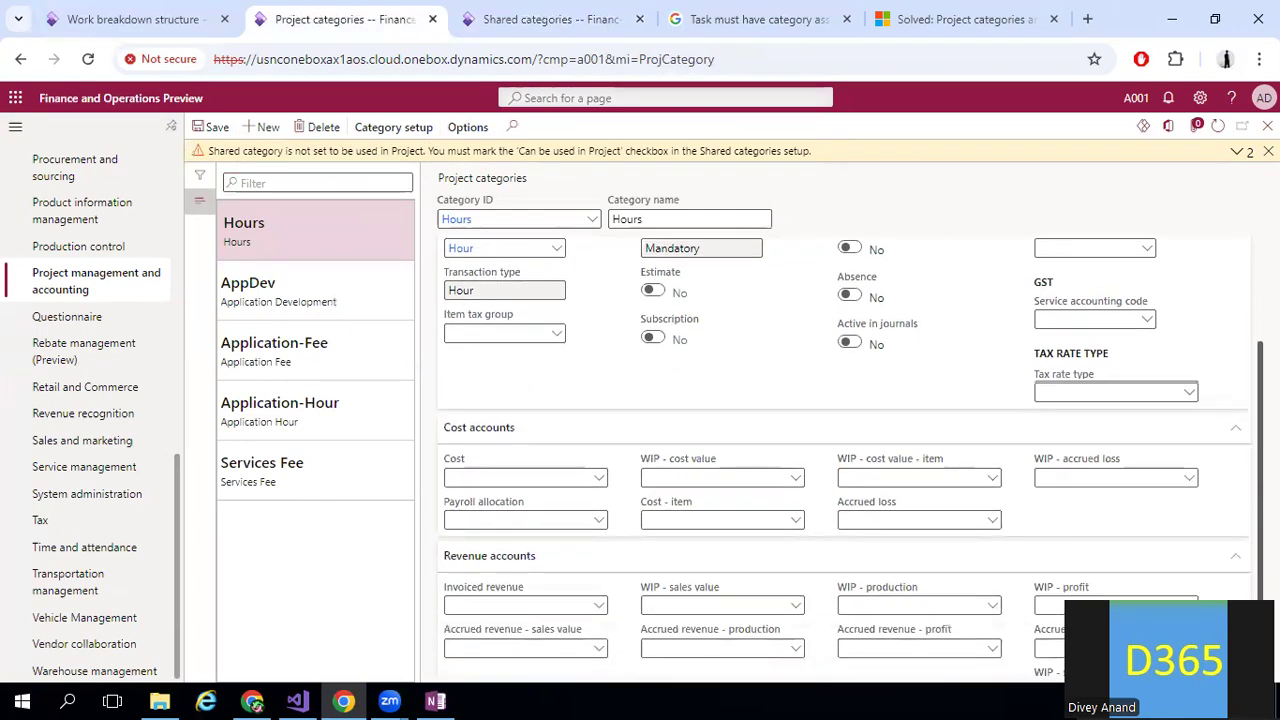
pyautogui.scroll(3, 845, 455)
# - Open the shared categories form from the details of the Hours project category's Category ID
pyautogui.click(592, 222)
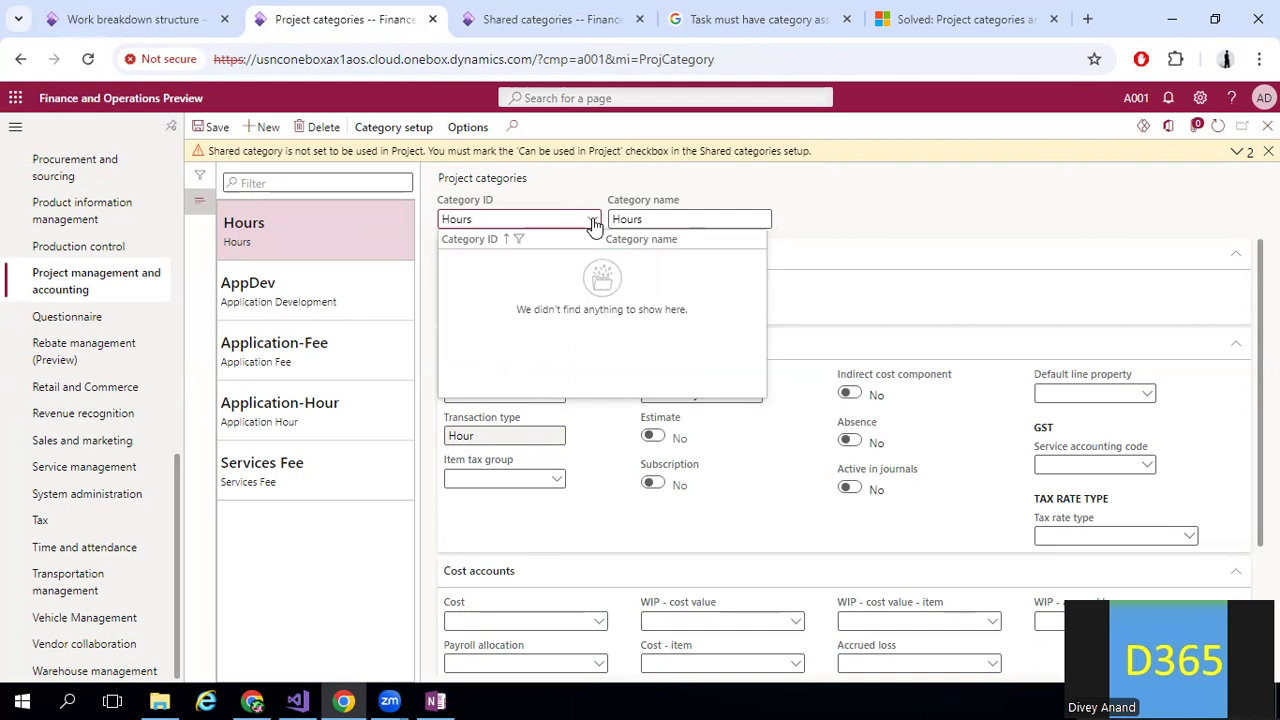
pyautogui.rightClick(594, 224)
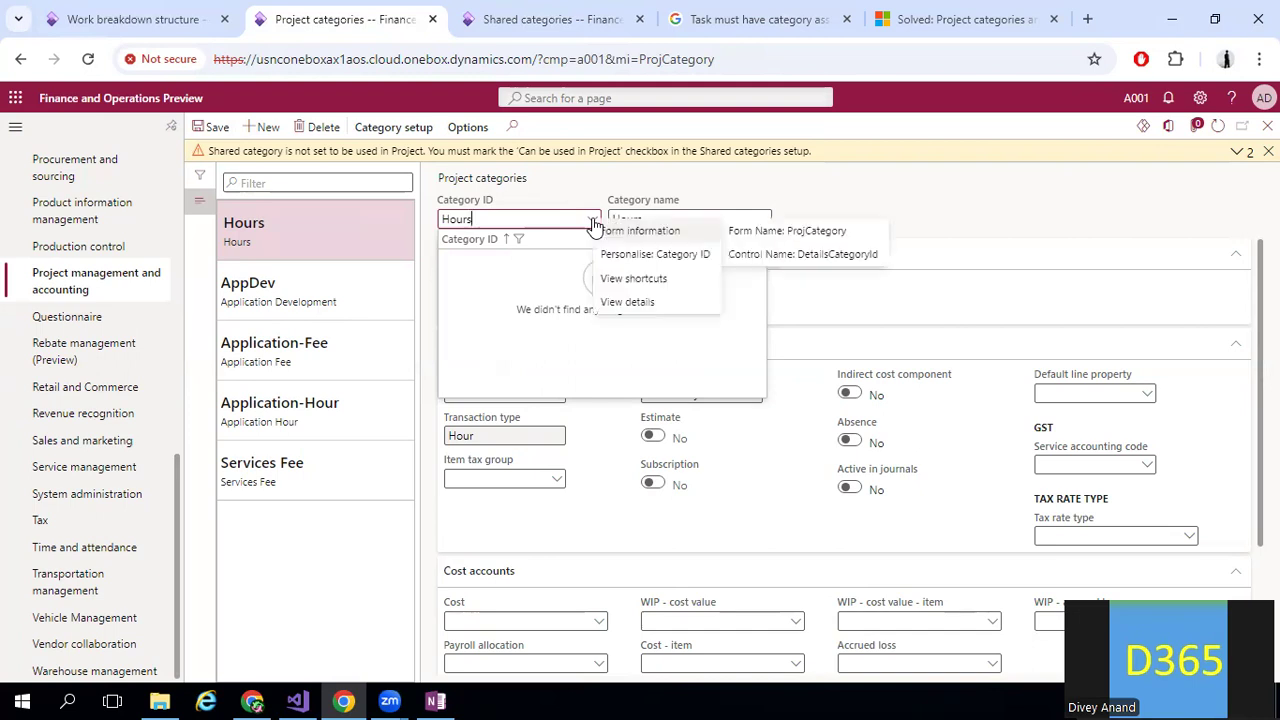
pyautogui.click(640, 303)
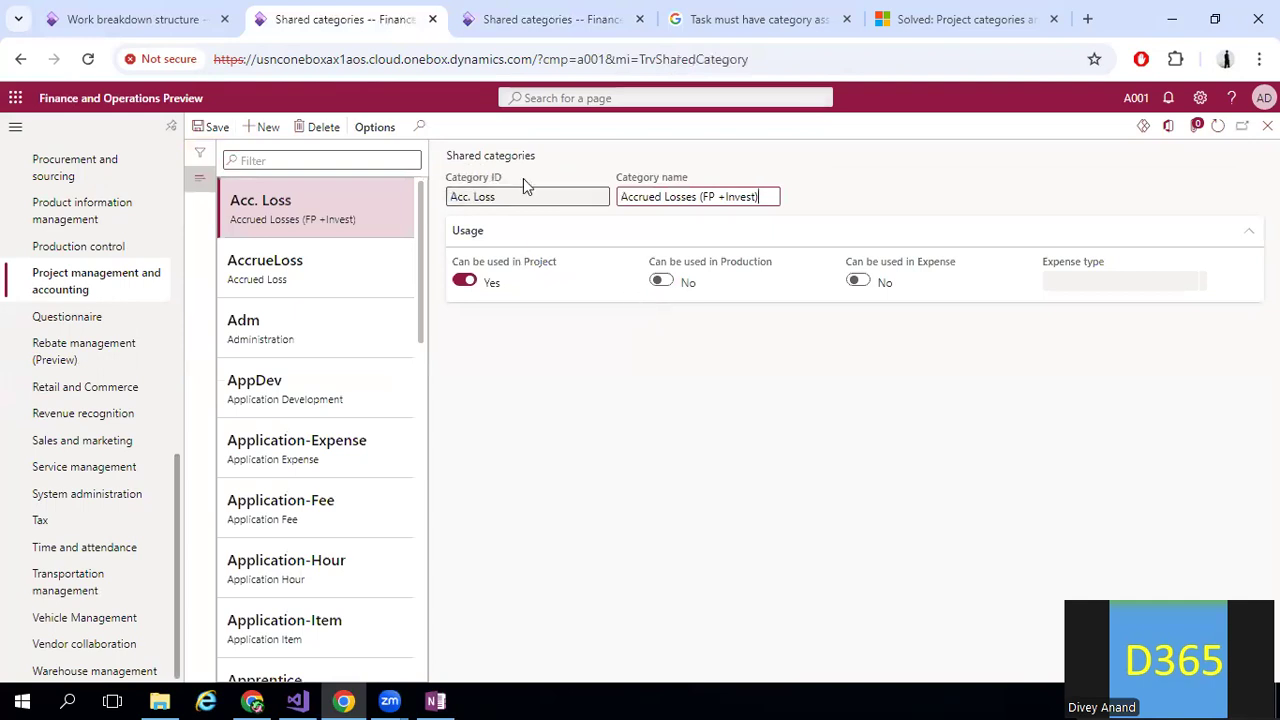
# - Look through the shared categories list for an Hours entry
pyautogui.scroll(-3, 423, 240)
pyautogui.scroll(-15, 424, 372)
pyautogui.scroll(-20, 418, 444)
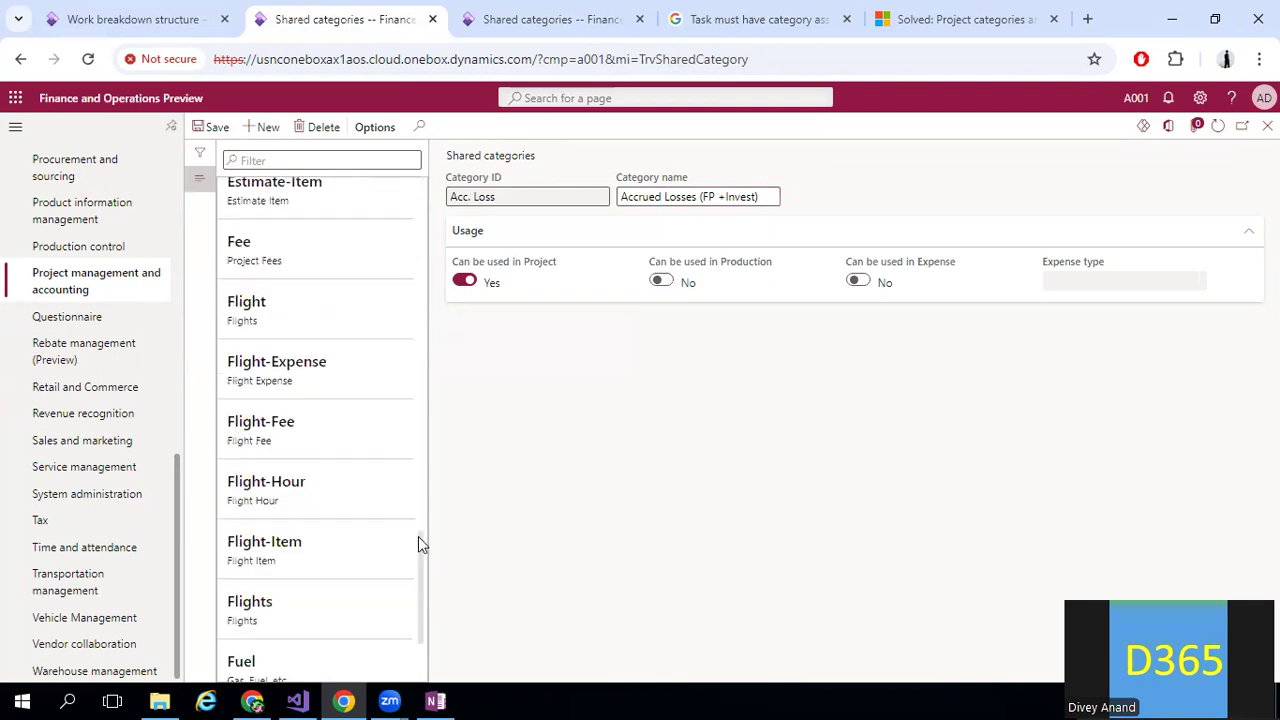
pyautogui.scroll(-8, 420, 403)
pyautogui.scroll(-10, 424, 498)
pyautogui.scroll(2, 423, 590)
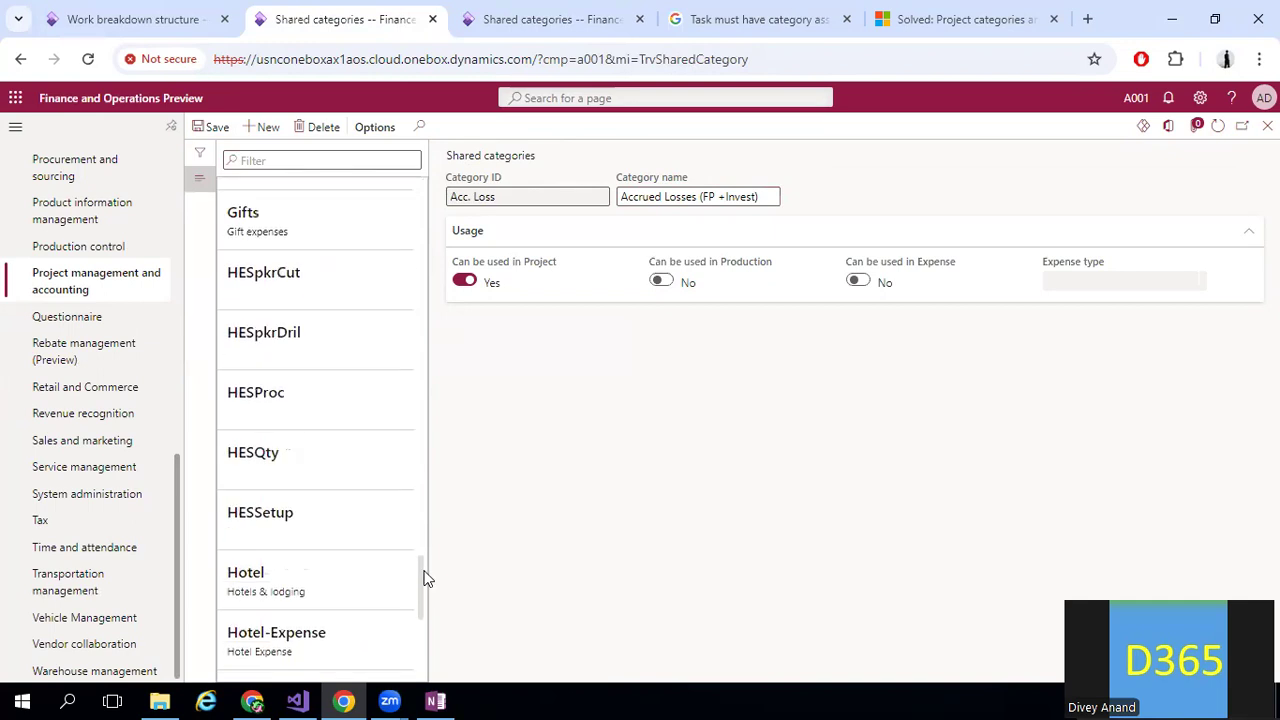
pyautogui.scroll(-15, 422, 600)
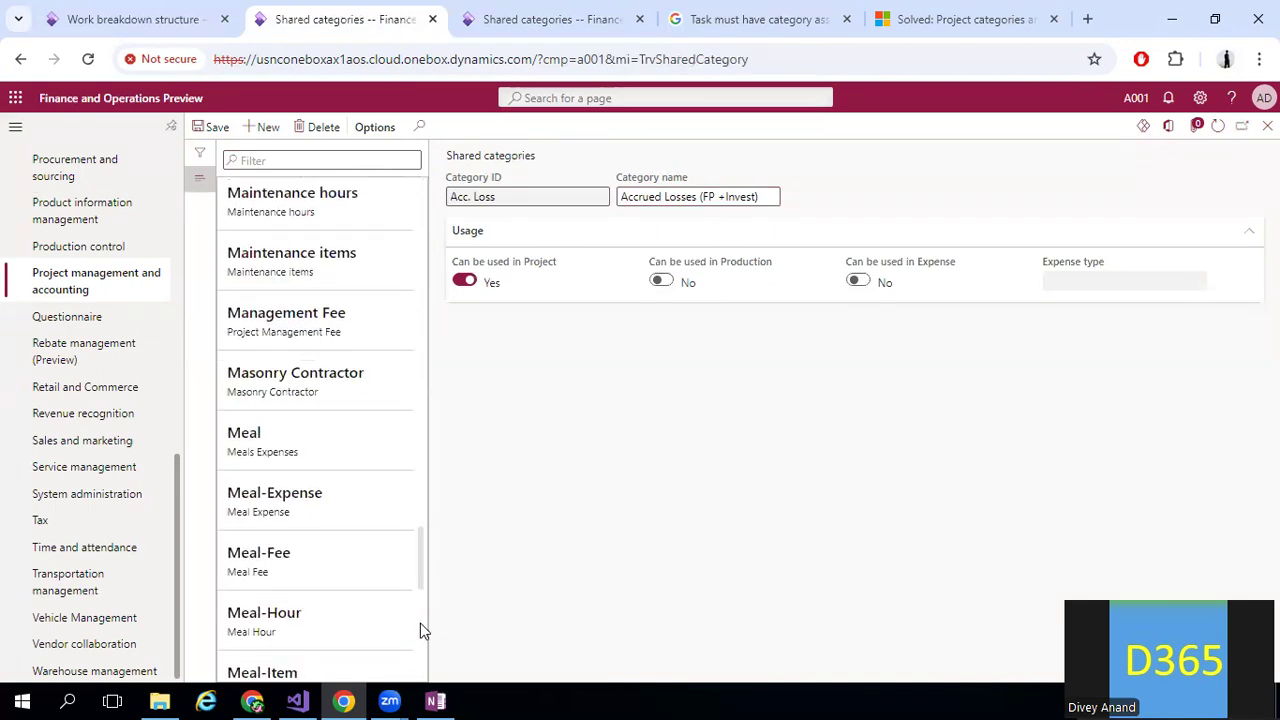
pyautogui.scroll(5, 420, 540)
pyautogui.moveTo(422, 488); pyautogui.dragTo(422, 352)
# - Create a shared category with ID and name Hours, allow its use in Project, save it and close the form
pyautogui.click(267, 131)
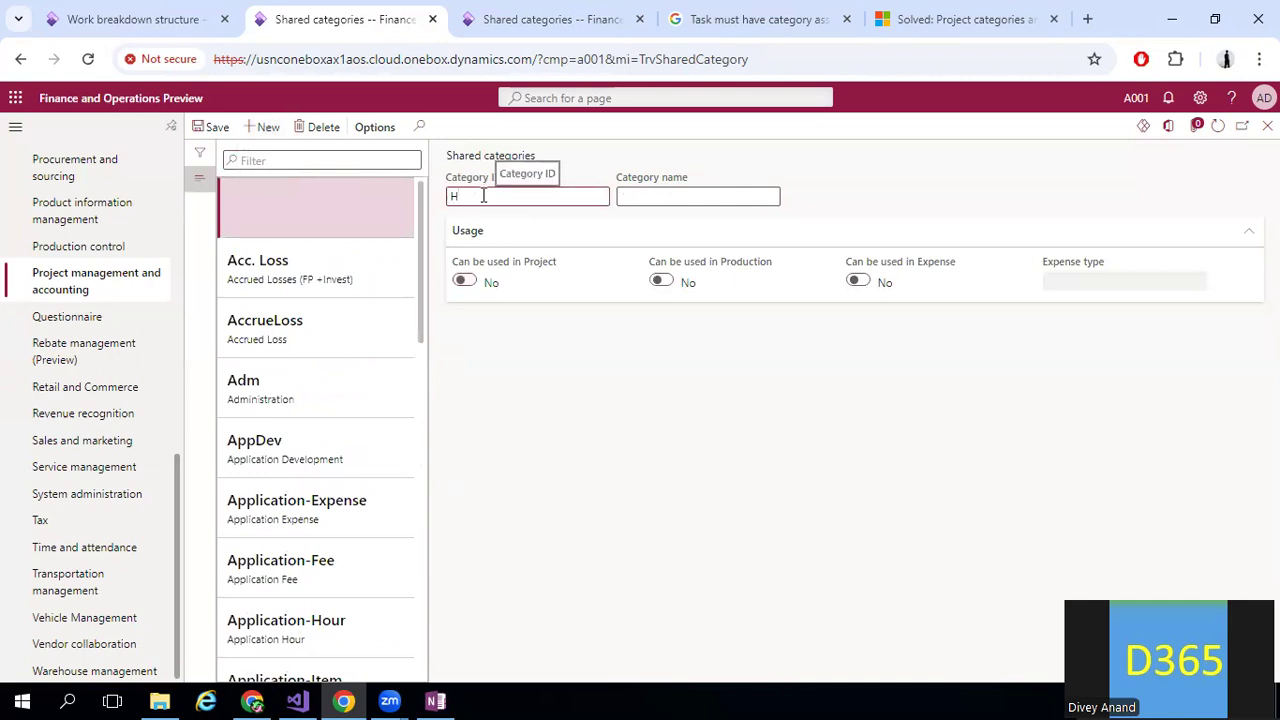
pyautogui.press('Tab')
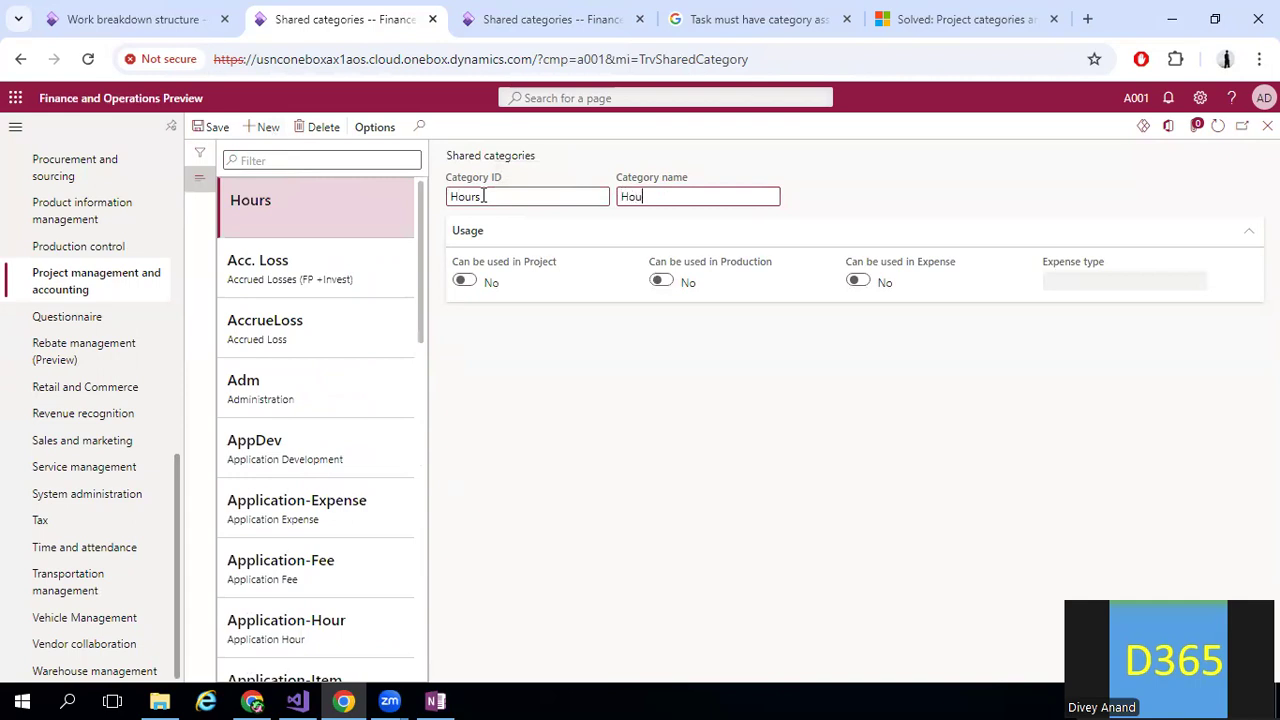
pyautogui.press('Tab')
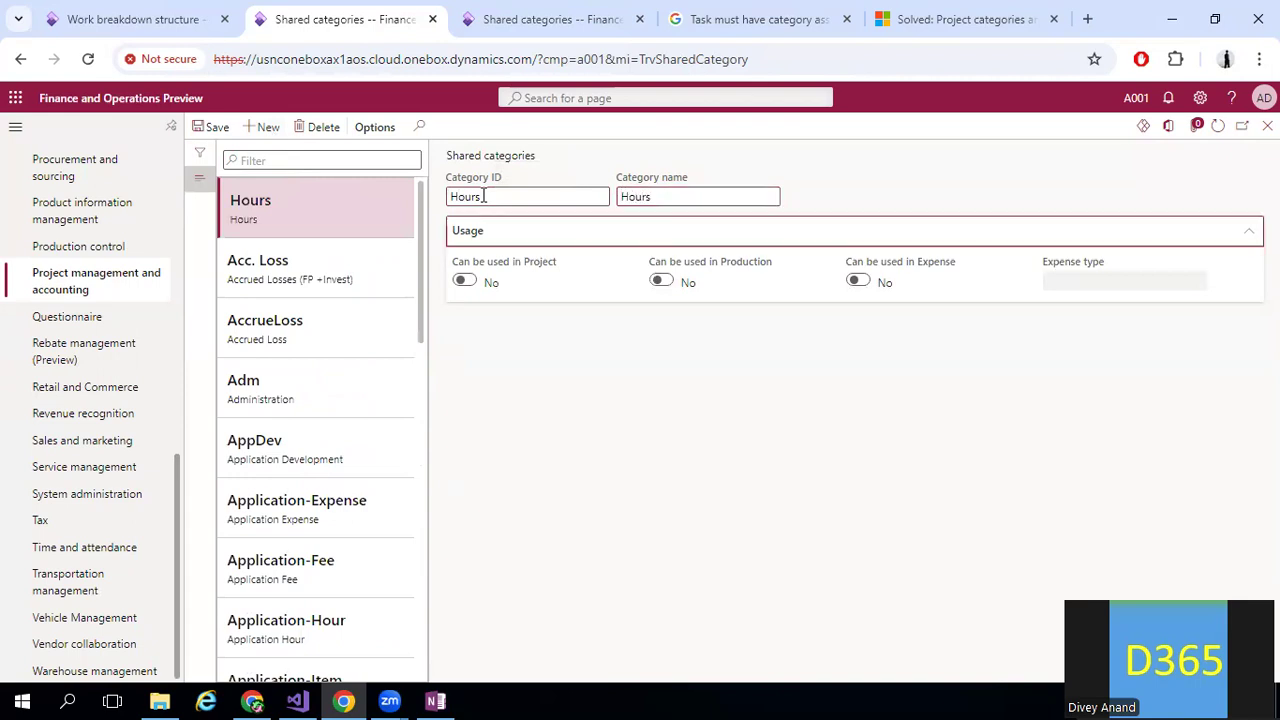
pyautogui.click(466, 283)
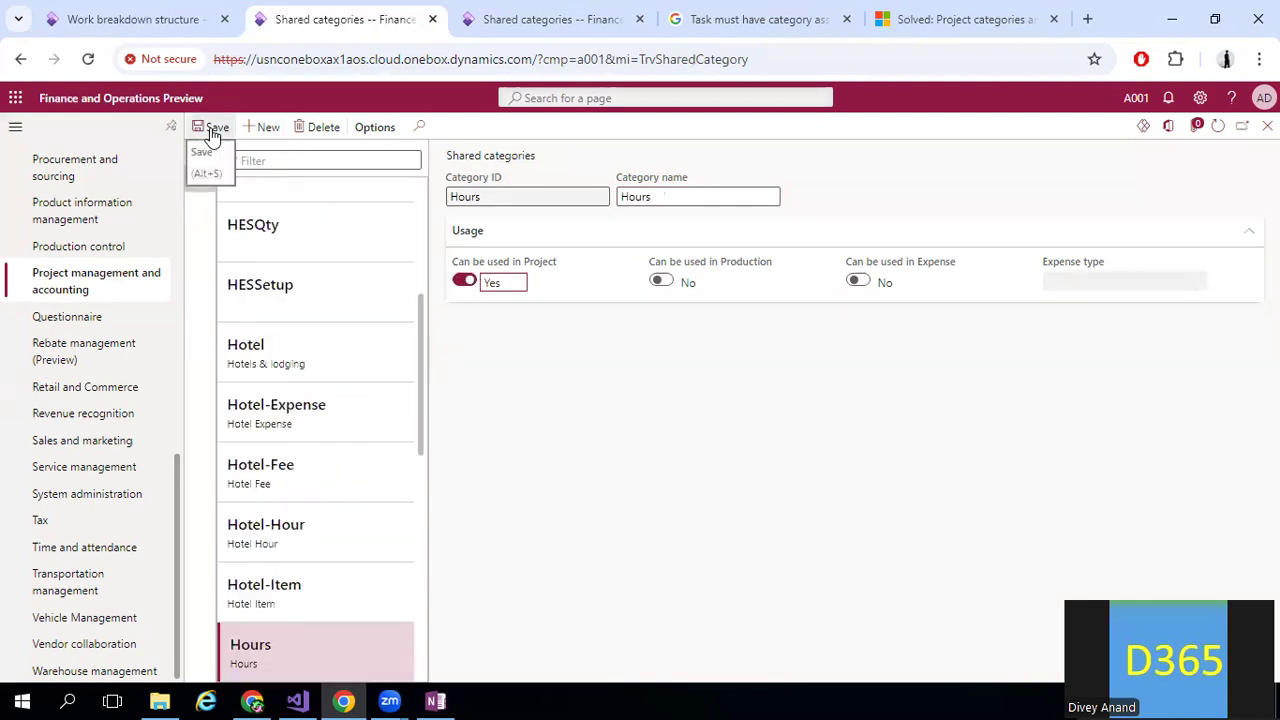
pyautogui.click(1267, 126)
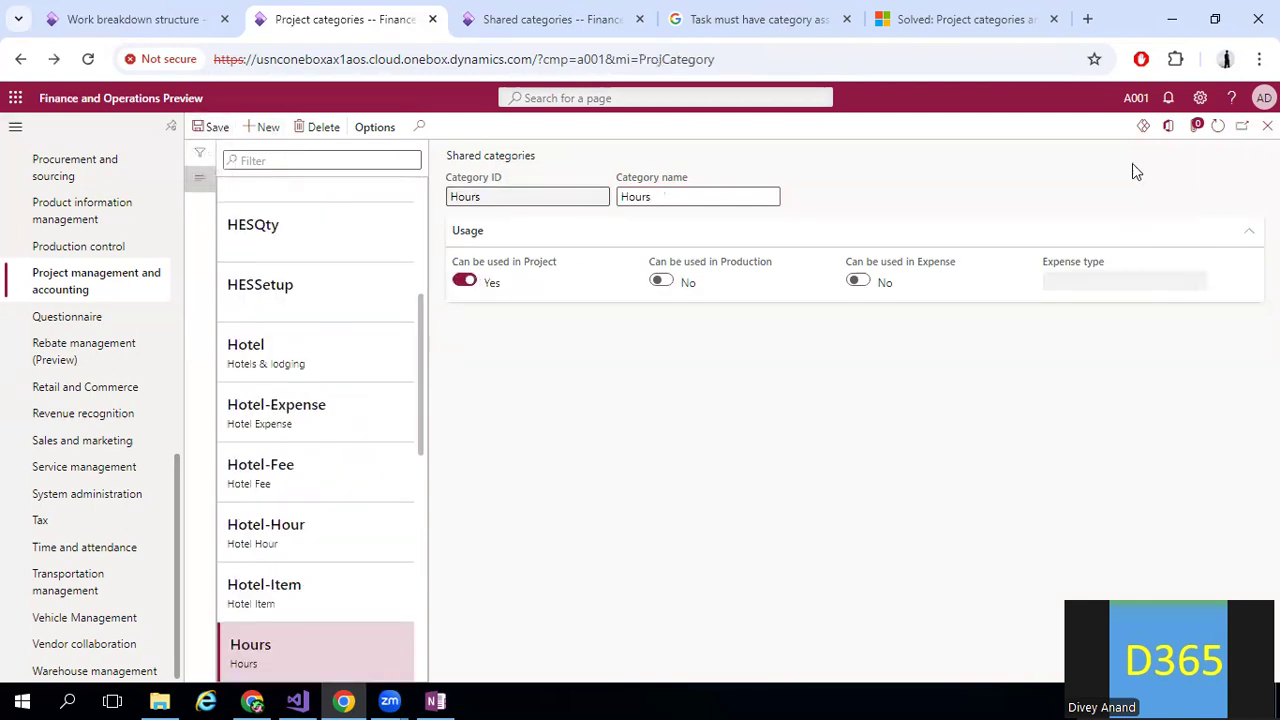
# - Reselect the shared category Hours as the Category ID of the Hours project category and save the project category
pyautogui.click(217, 128)
pyautogui.click(449, 218)
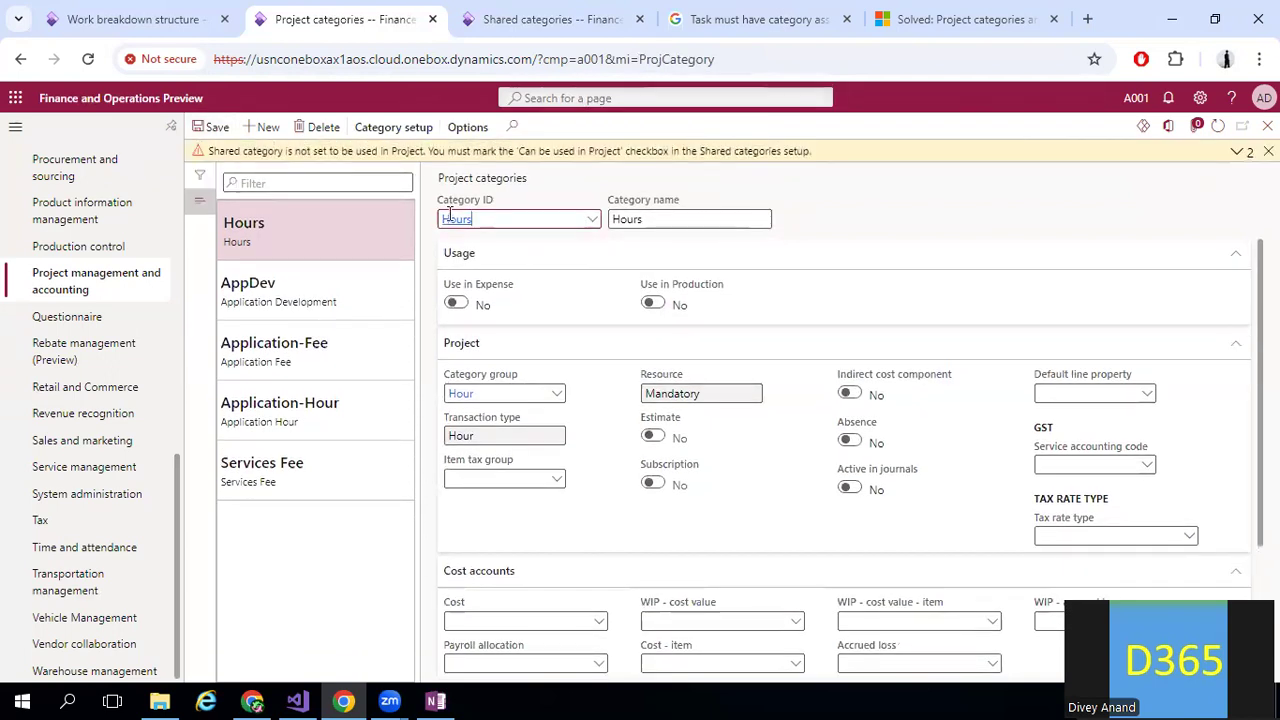
pyautogui.press('BackSpace')
pyautogui.press('BackSpace')
pyautogui.press('BackSpace')
pyautogui.press('BackSpace')
pyautogui.press('BackSpace')
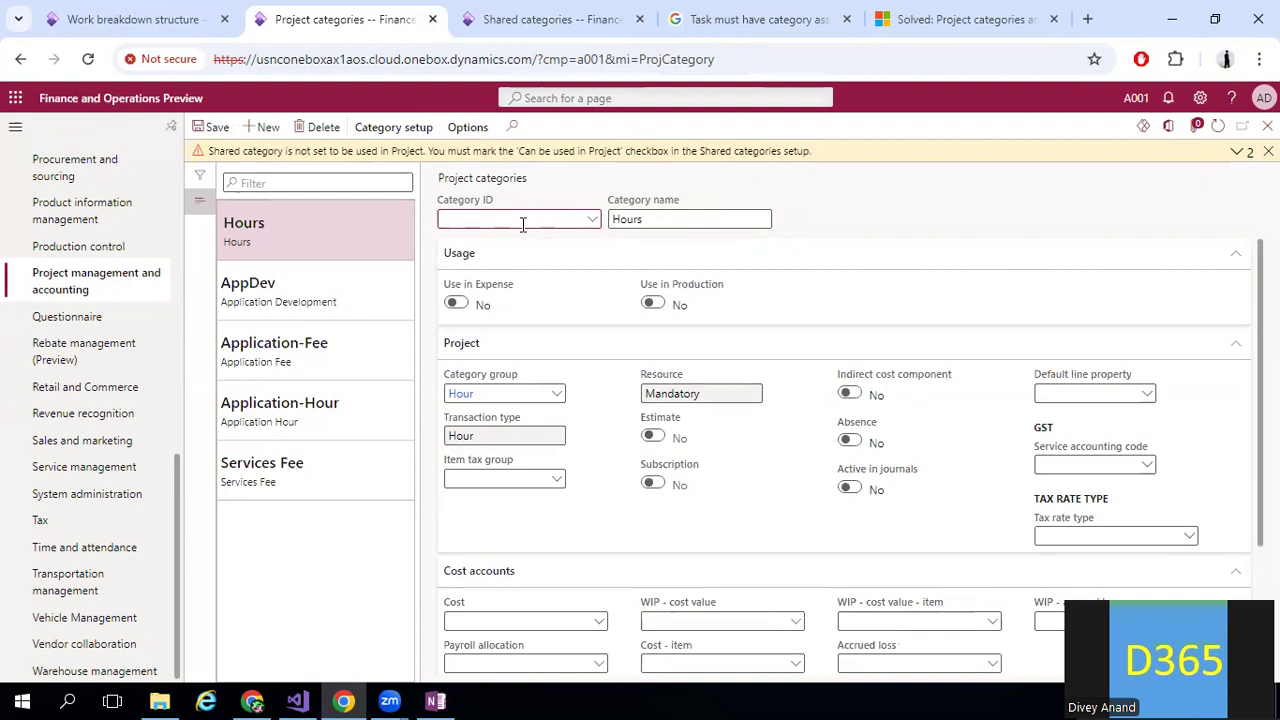
pyautogui.click(711, 221)
pyautogui.click(594, 229)
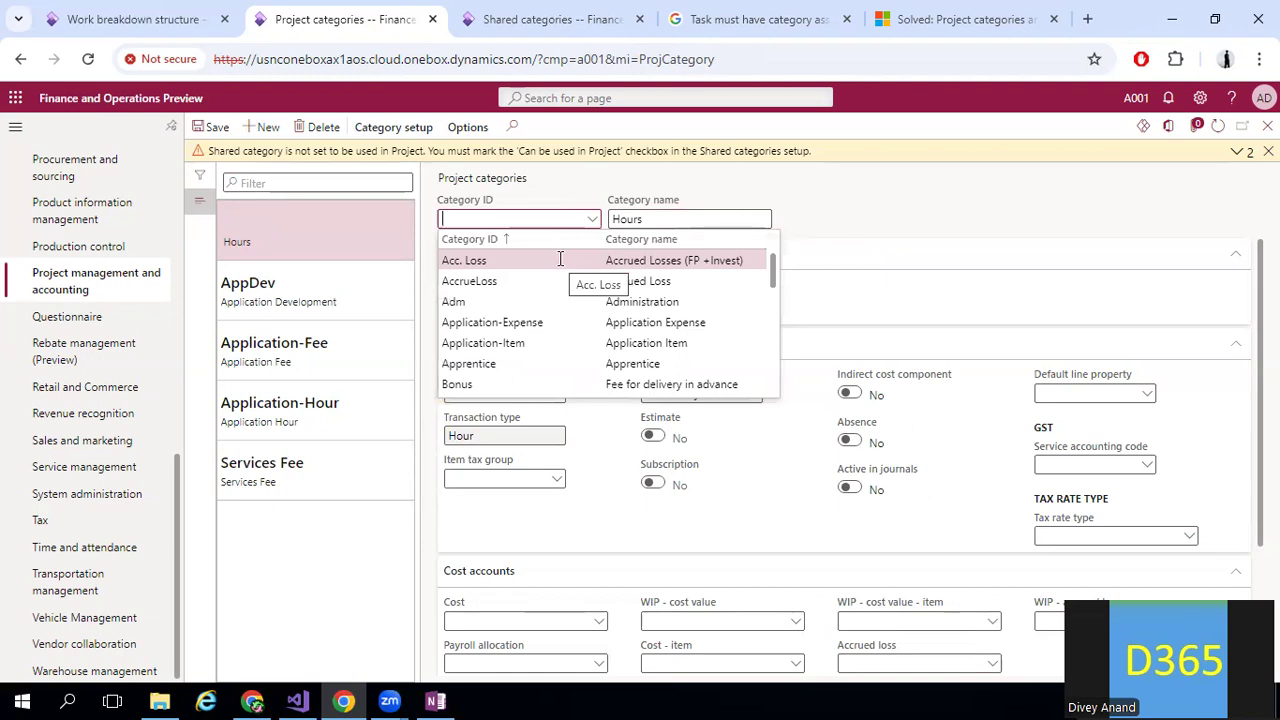
pyautogui.write('h')
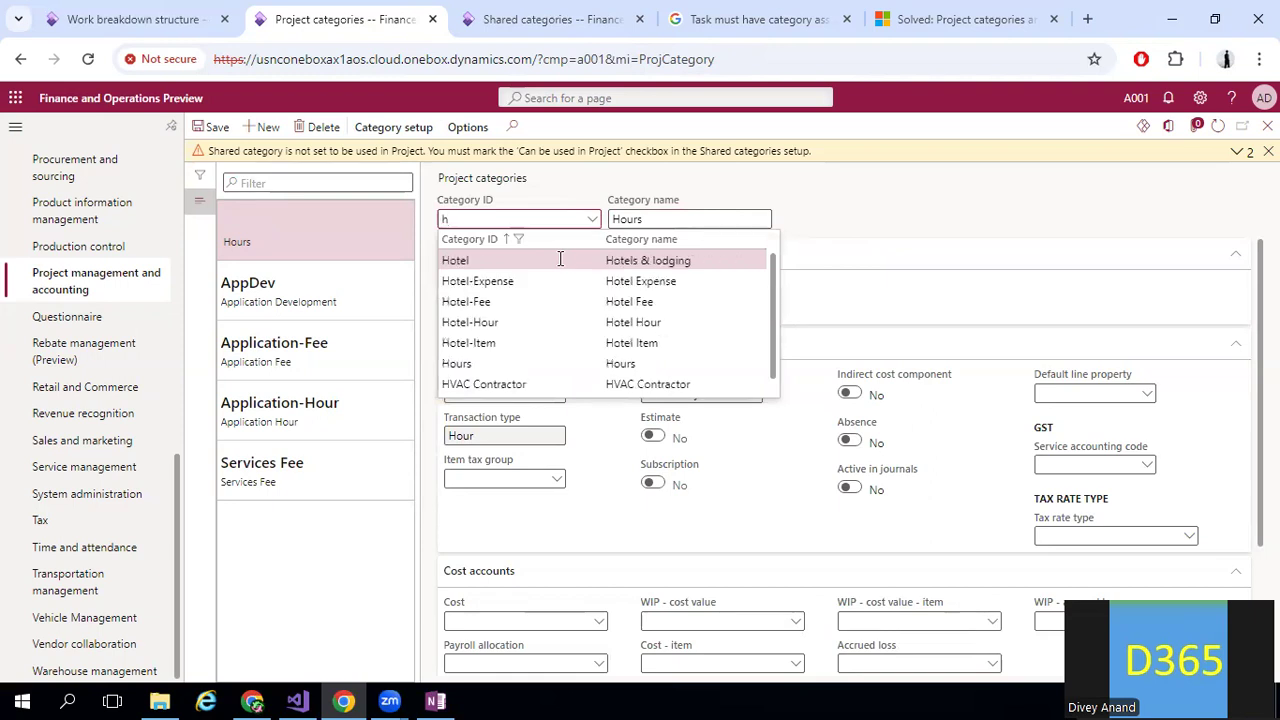
pyautogui.click(626, 364)
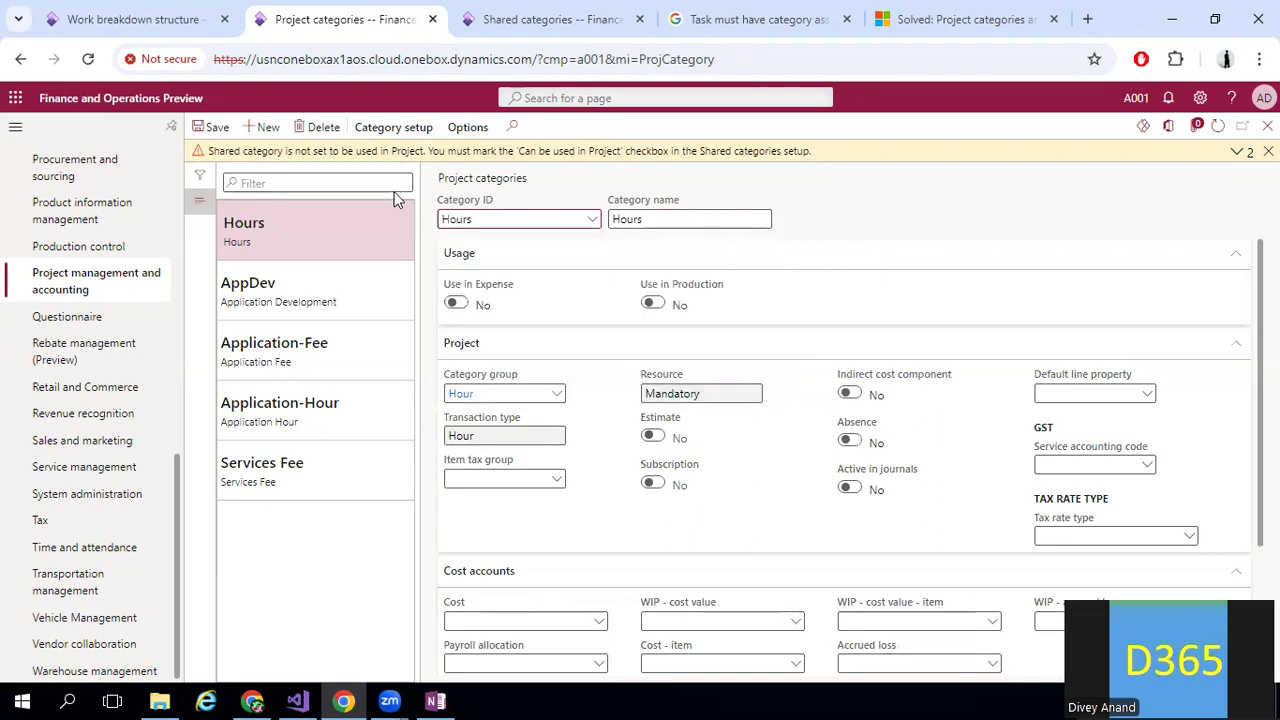
pyautogui.click(212, 128)
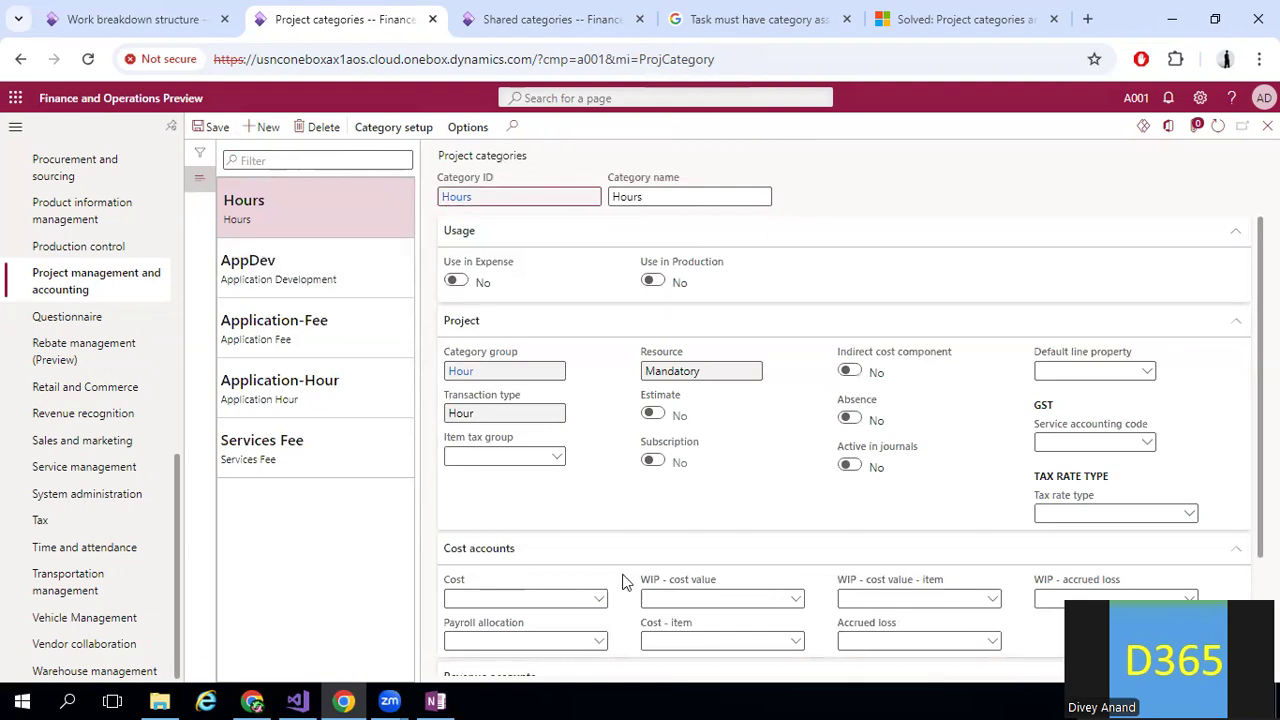
# - Review the Hours project category's account fields and the details of its Hour category group, closing the group form
pyautogui.scroll(-2, 845, 450)
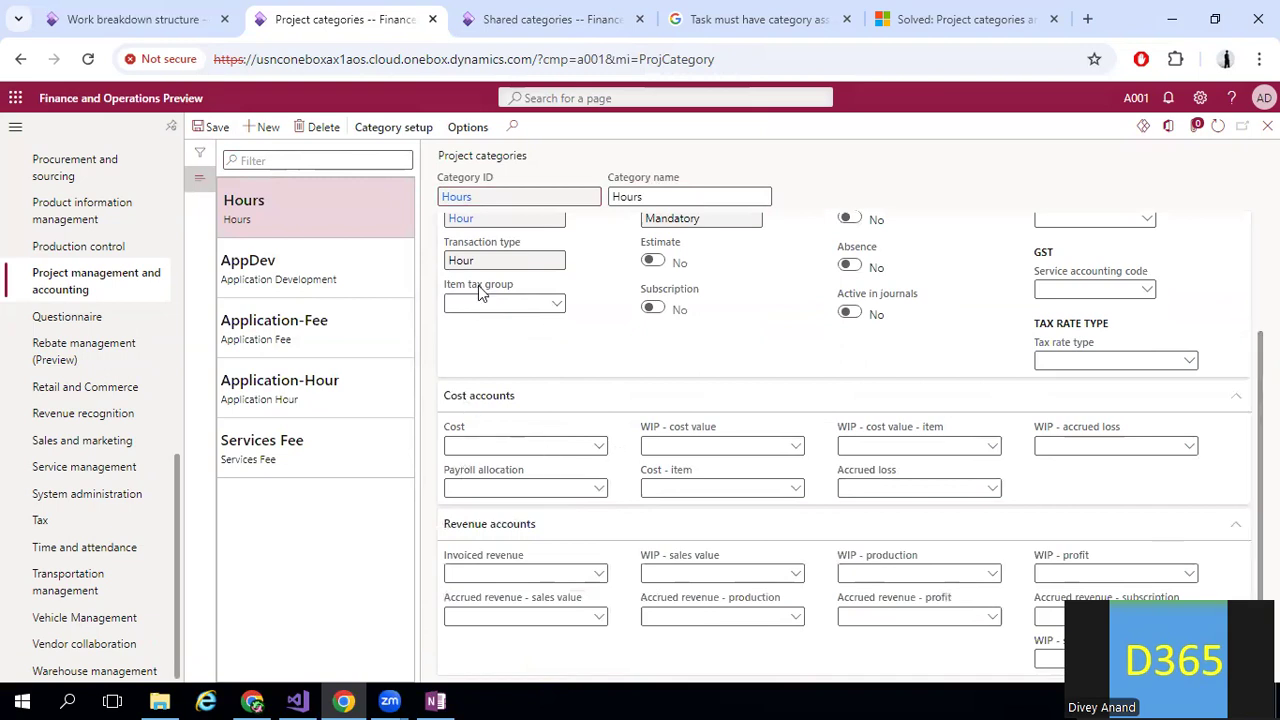
pyautogui.moveTo(1260, 450); pyautogui.dragTo(1260, 336)
pyautogui.click(458, 372)
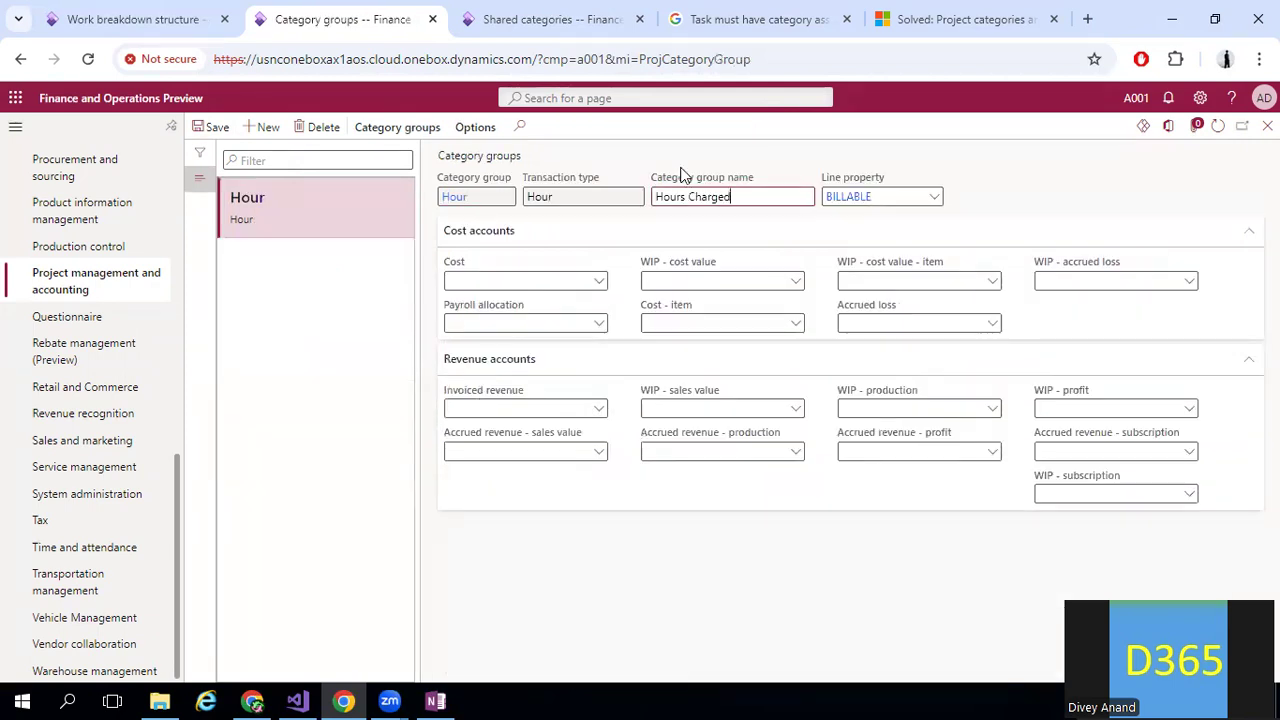
pyautogui.click(1267, 126)
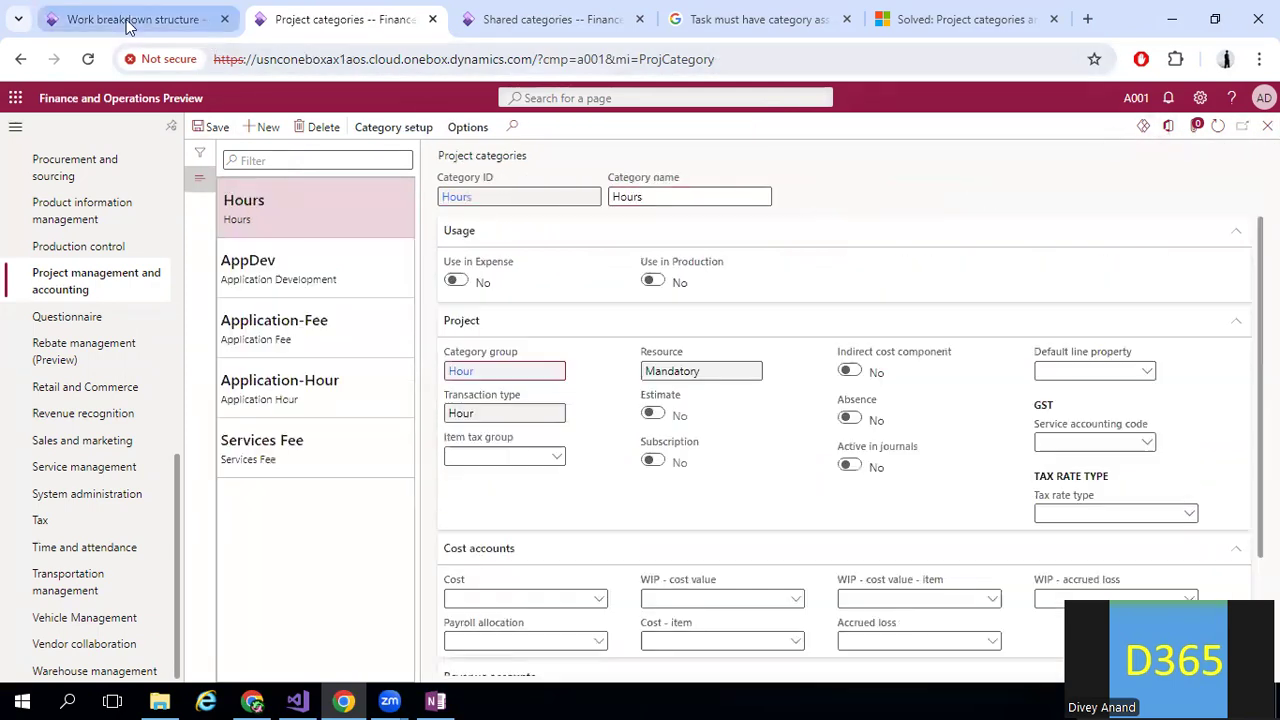
# - Return to the quotation's work breakdown structure and assign the category Hours to the Analysis task
pyautogui.click(128, 22)
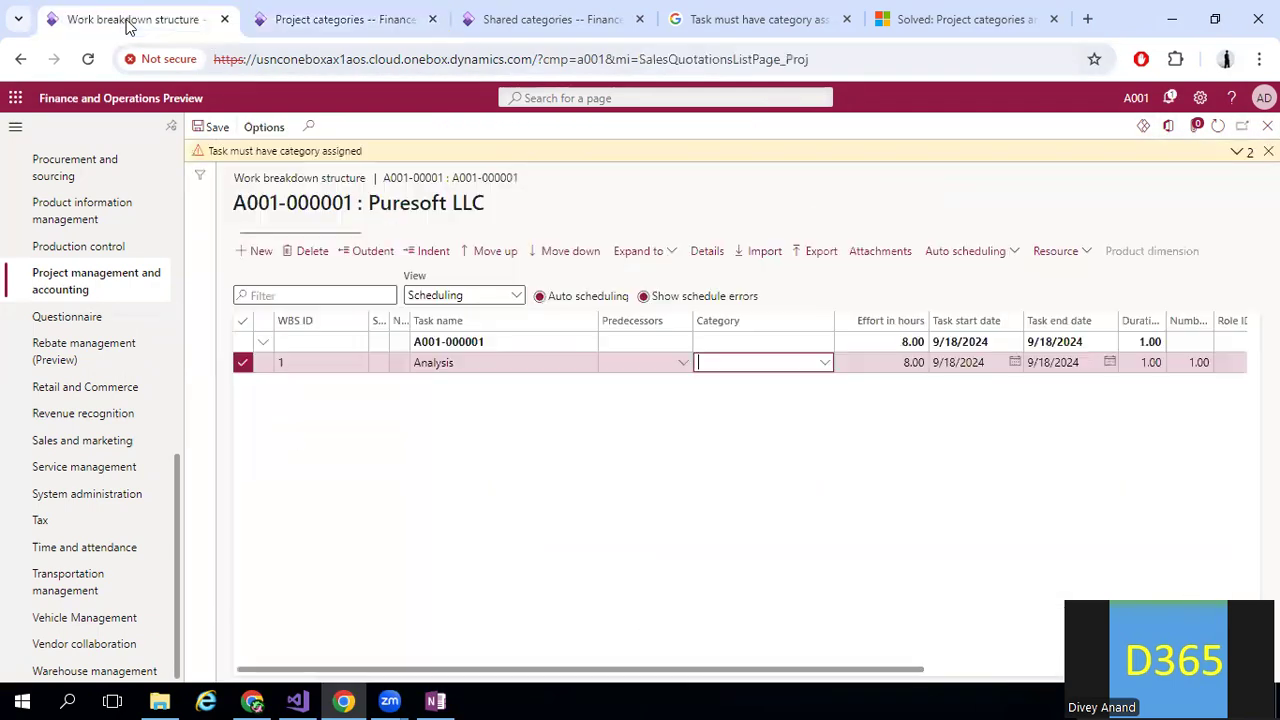
pyautogui.click(825, 366)
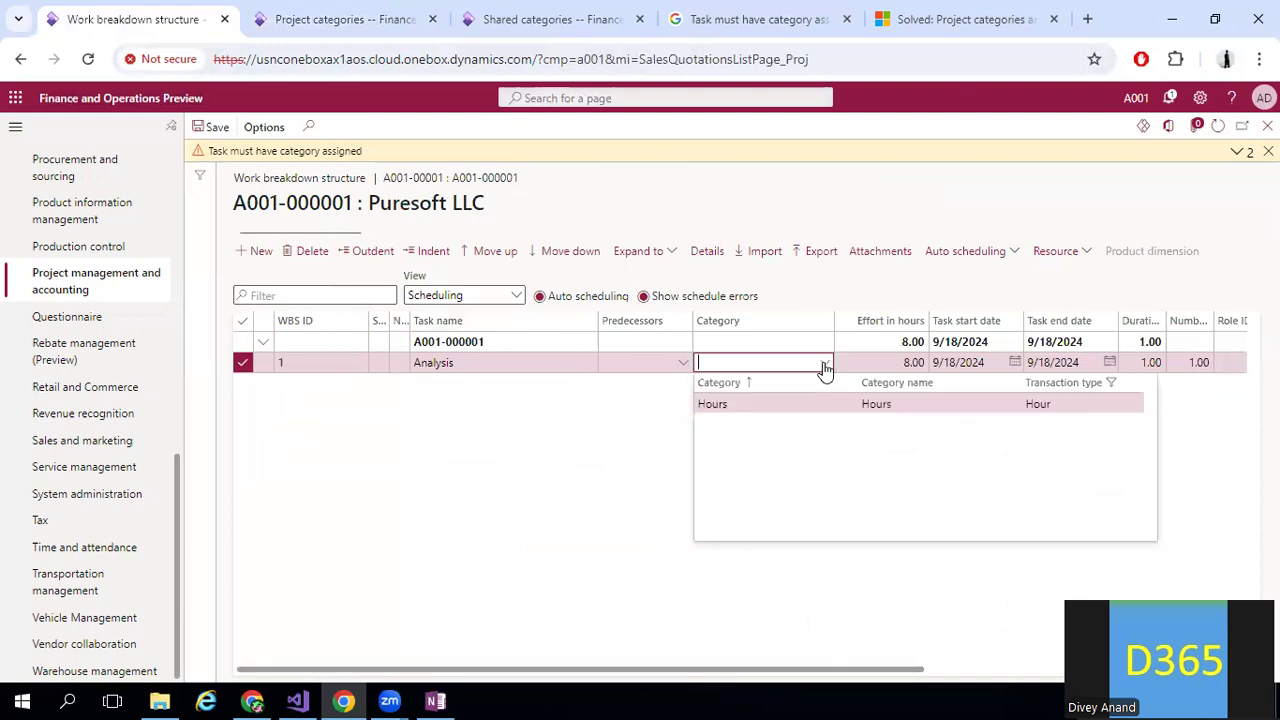
pyautogui.click(742, 403)
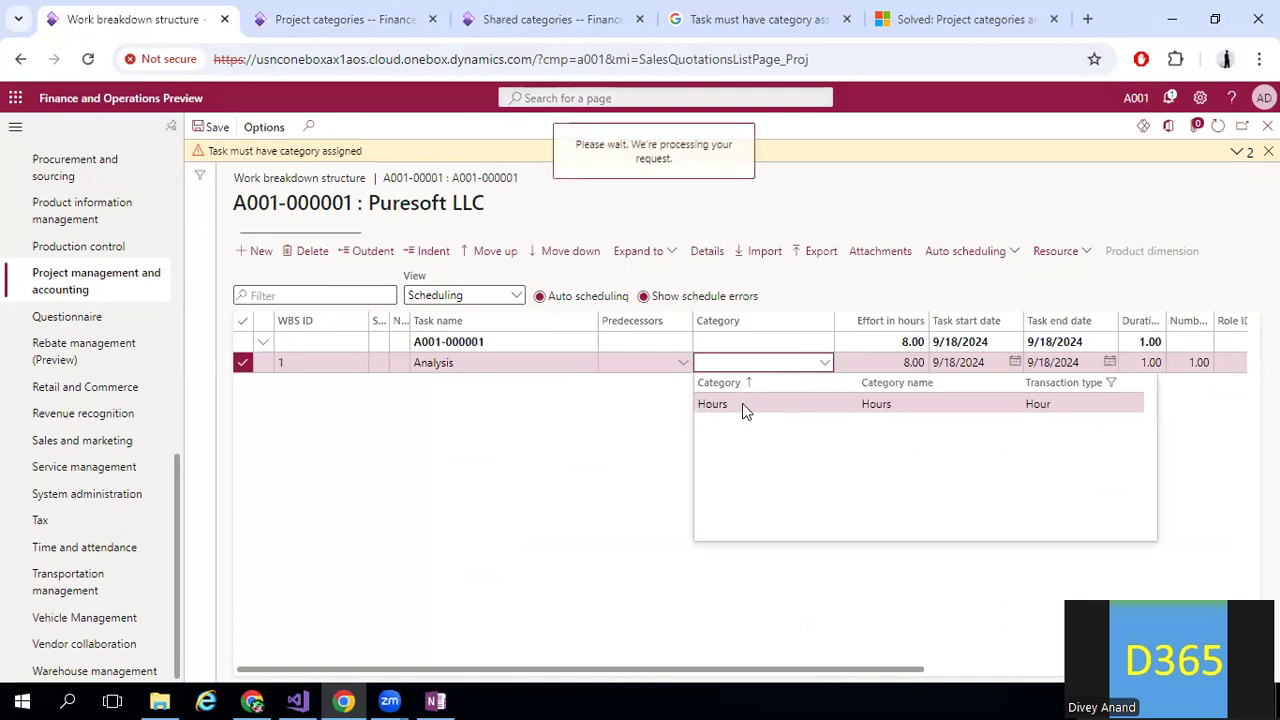
# - Set the Analysis task's effort to 100 hours and save the work breakdown structure
pyautogui.click(886, 368)
pyautogui.press('Delete')
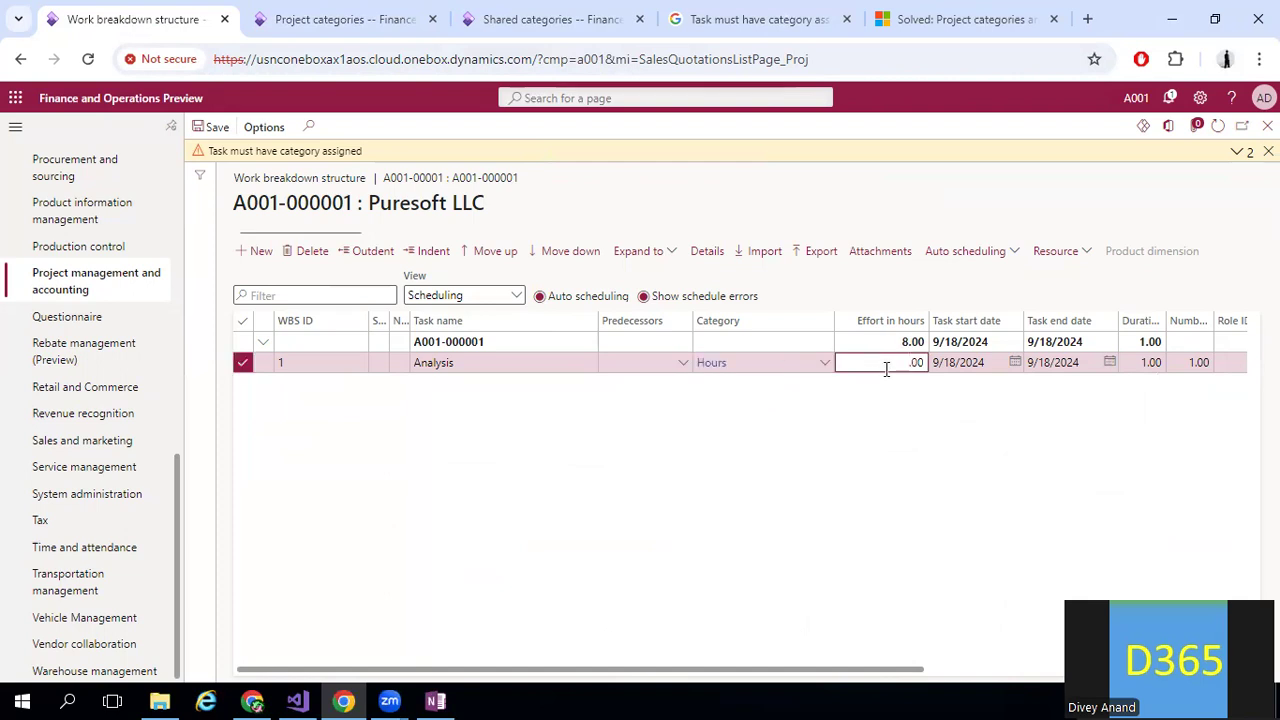
pyautogui.write('100')
pyautogui.press('Tab')
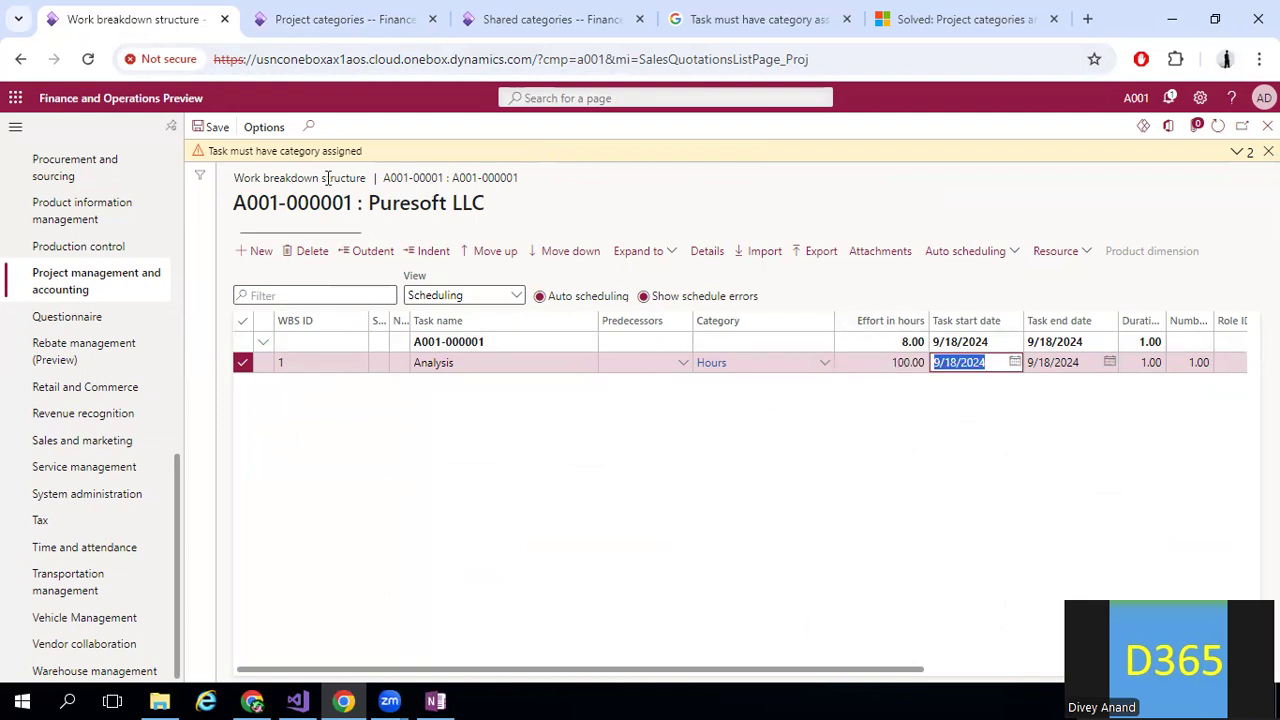
pyautogui.click(206, 128)
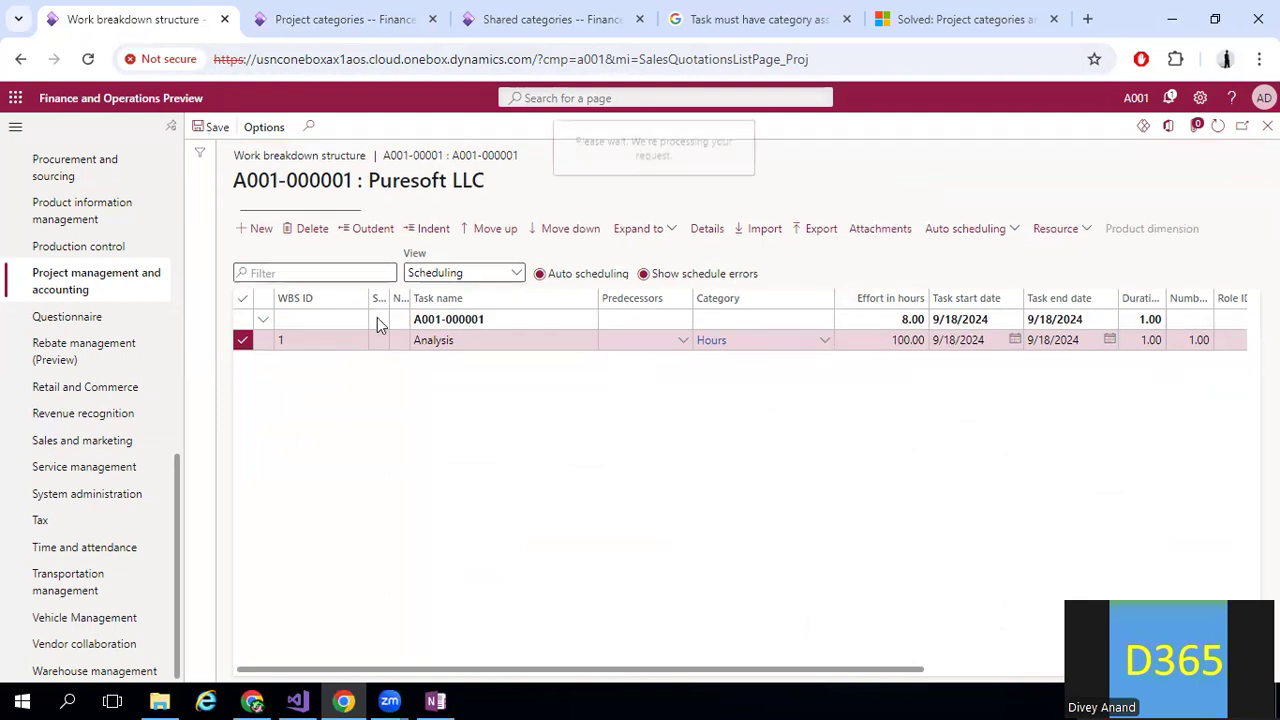
# - Add a second task named Development to the work breakdown structure with the category Hours
pyautogui.click(255, 229)
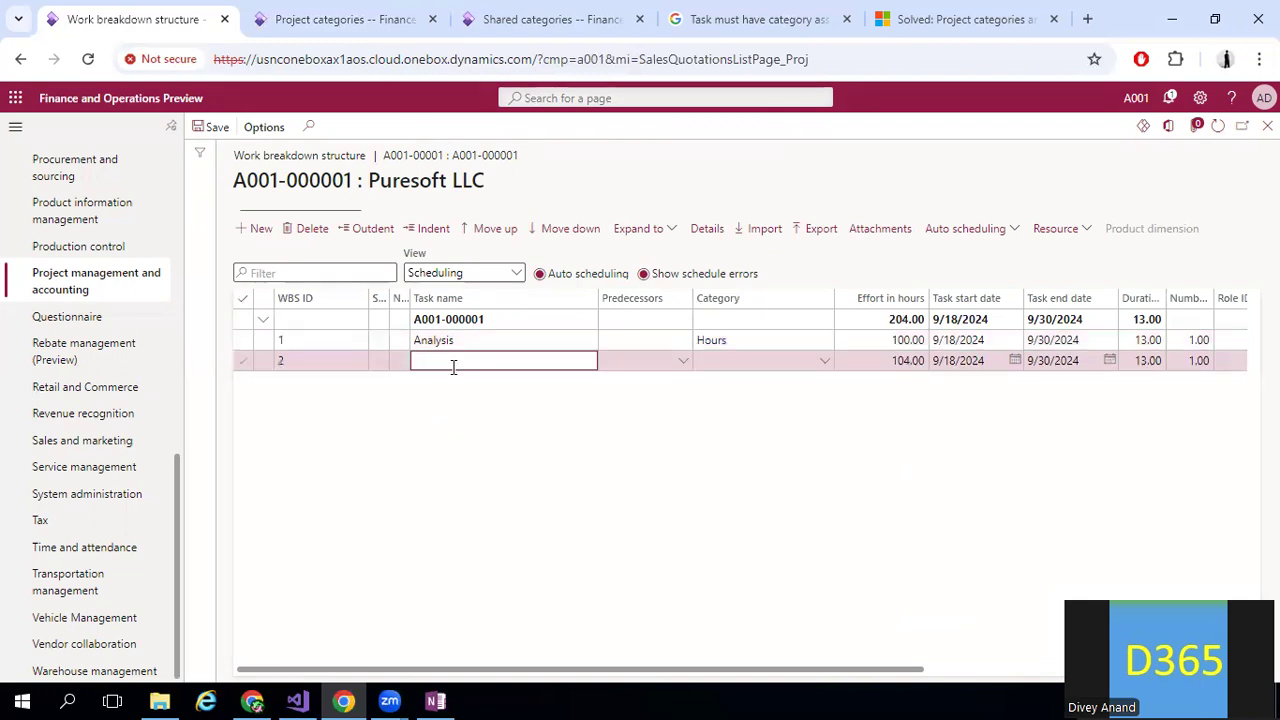
pyautogui.write('Development')
pyautogui.press('Tab')
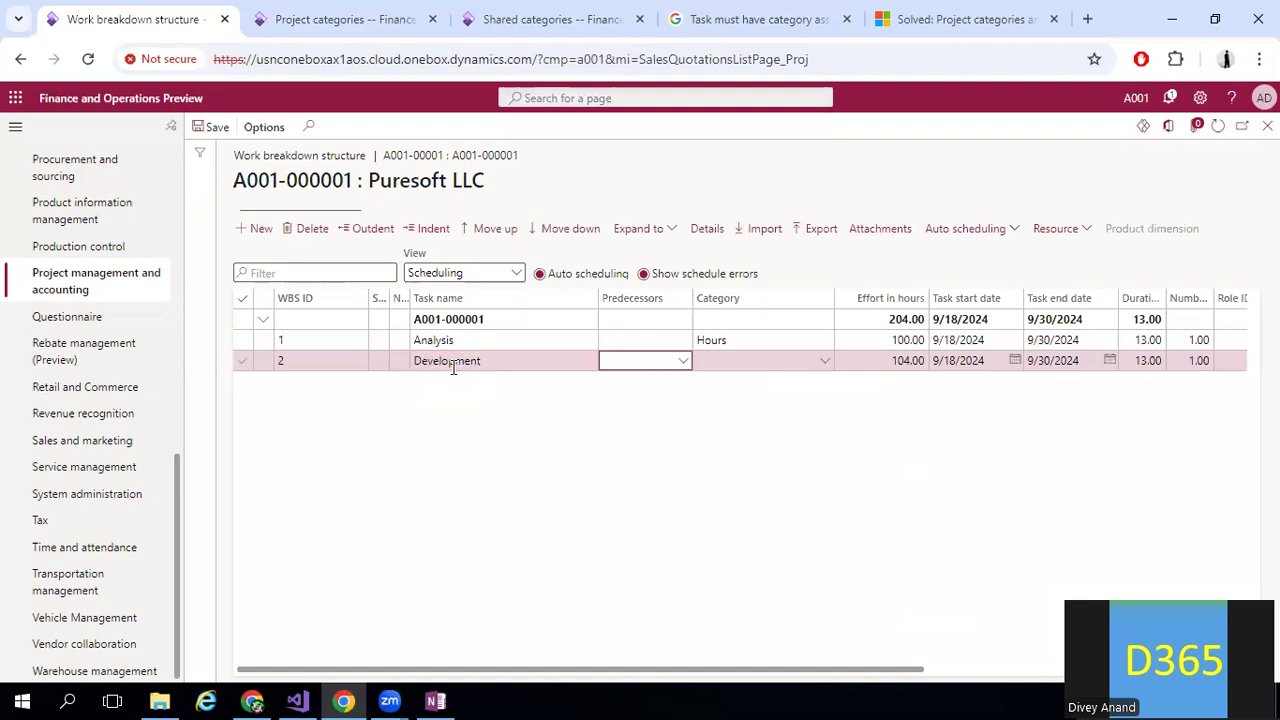
pyautogui.press('Tab')
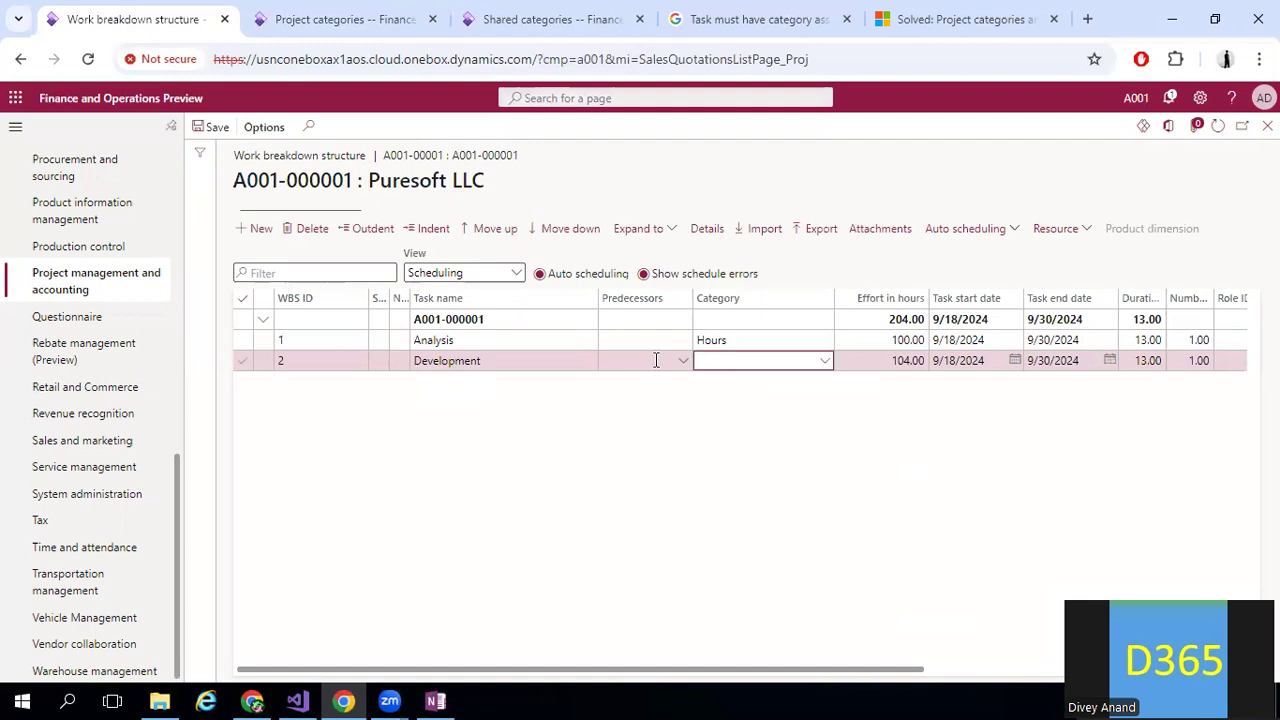
pyautogui.click(822, 362)
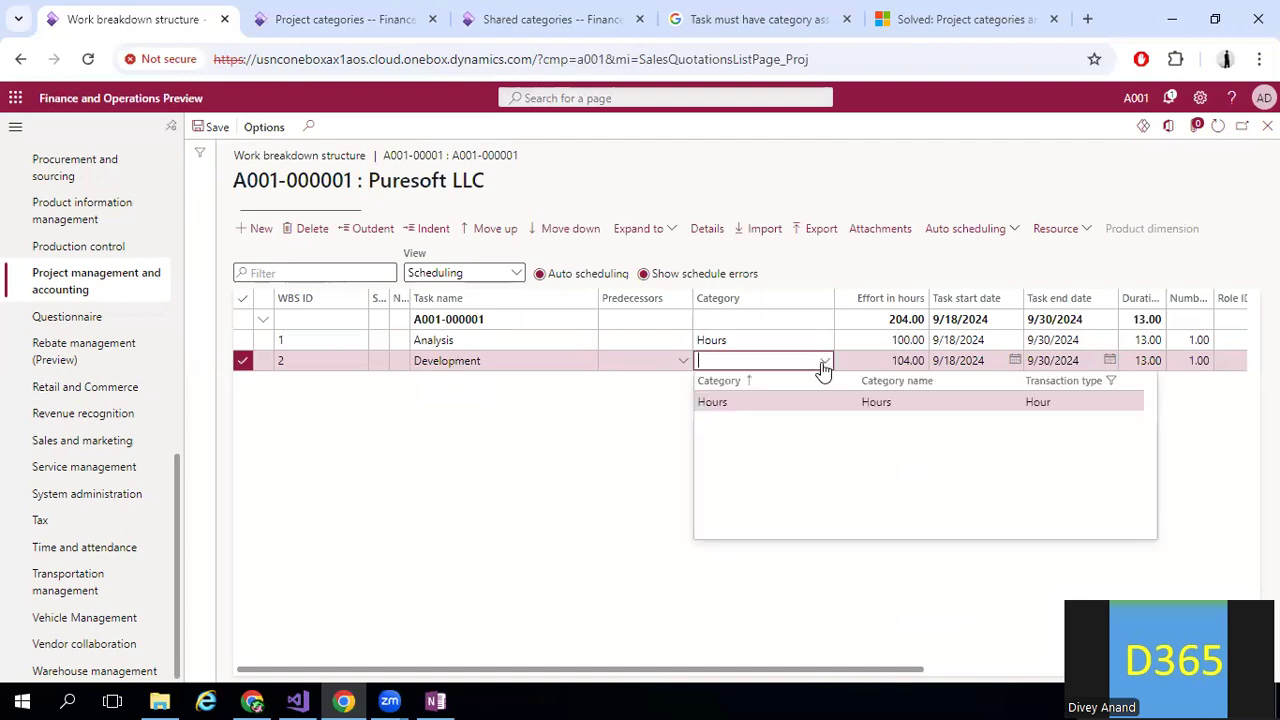
pyautogui.click(763, 407)
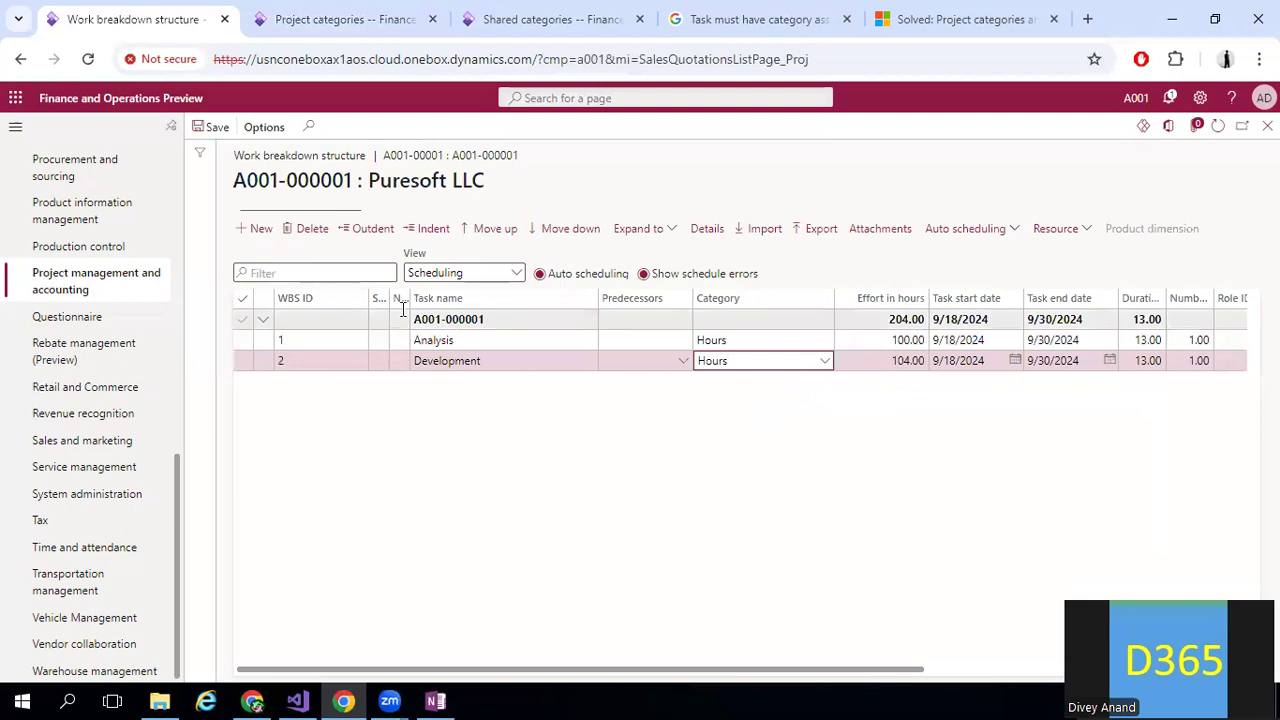
# - Add a third task named UAT to the work breakdown structure with the category Hours
pyautogui.click(255, 231)
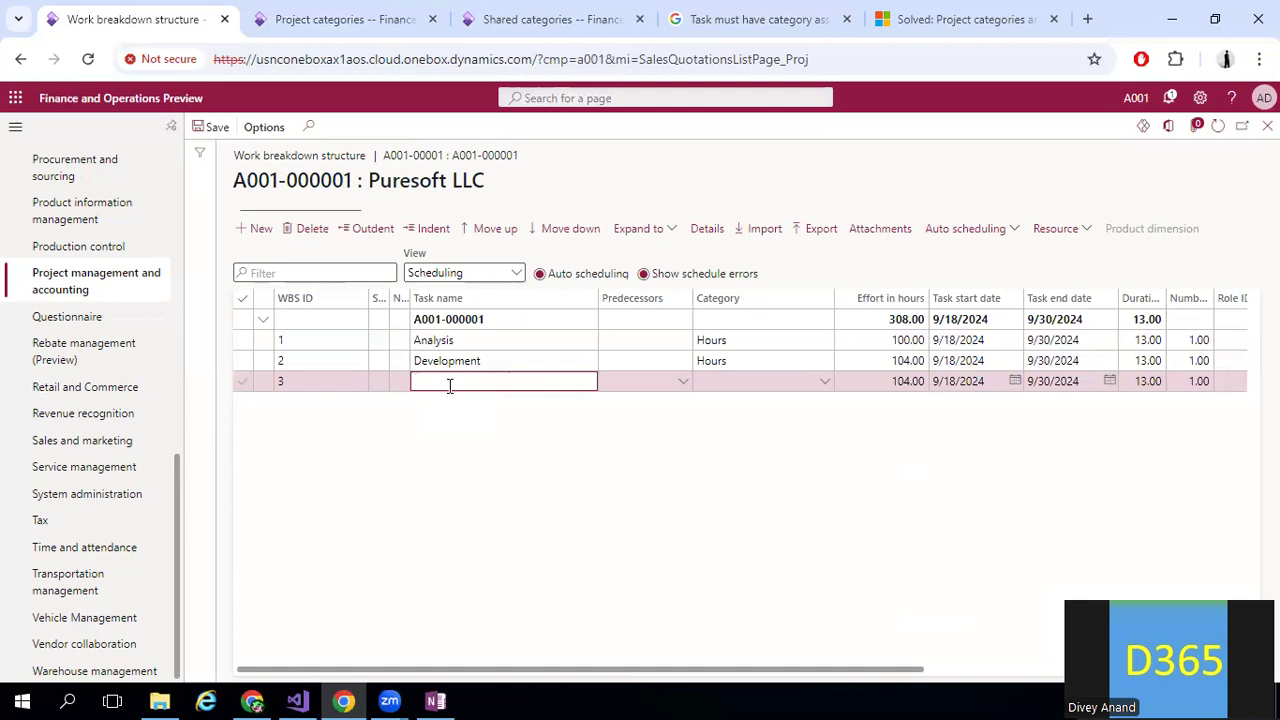
pyautogui.write('UAT')
pyautogui.press('Tab')
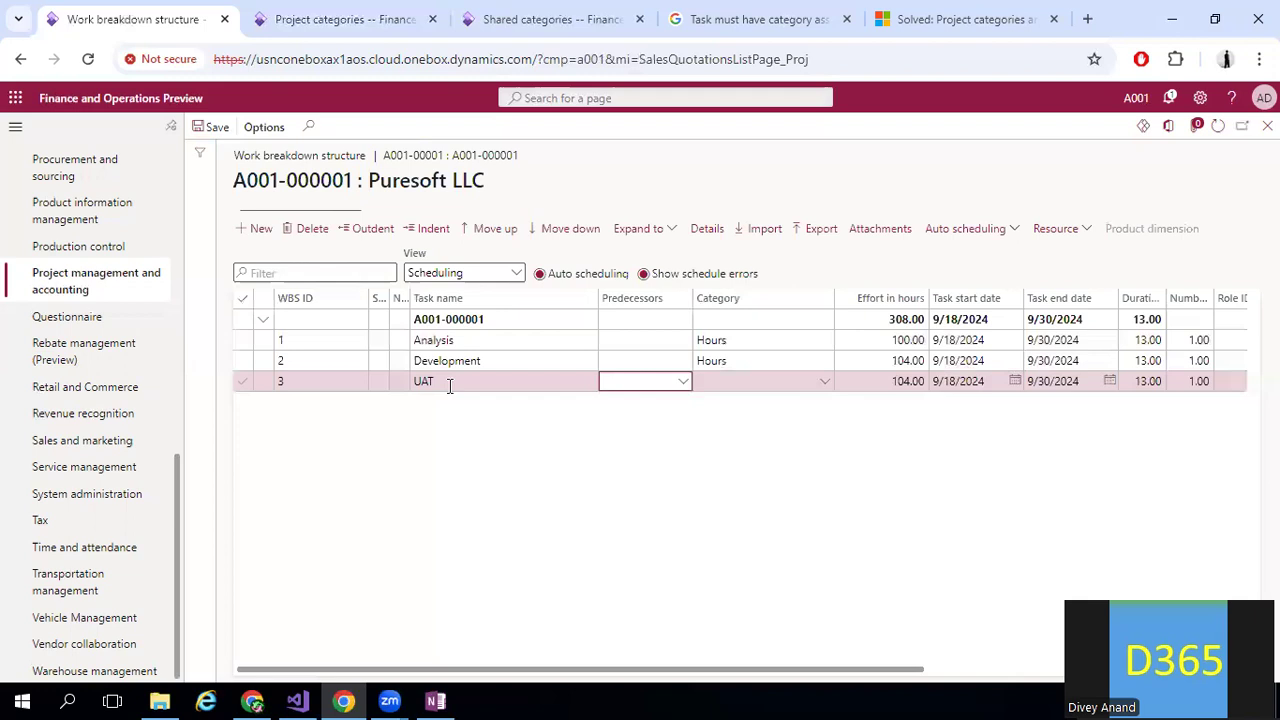
pyautogui.press('Tab')
pyautogui.write('Hours')
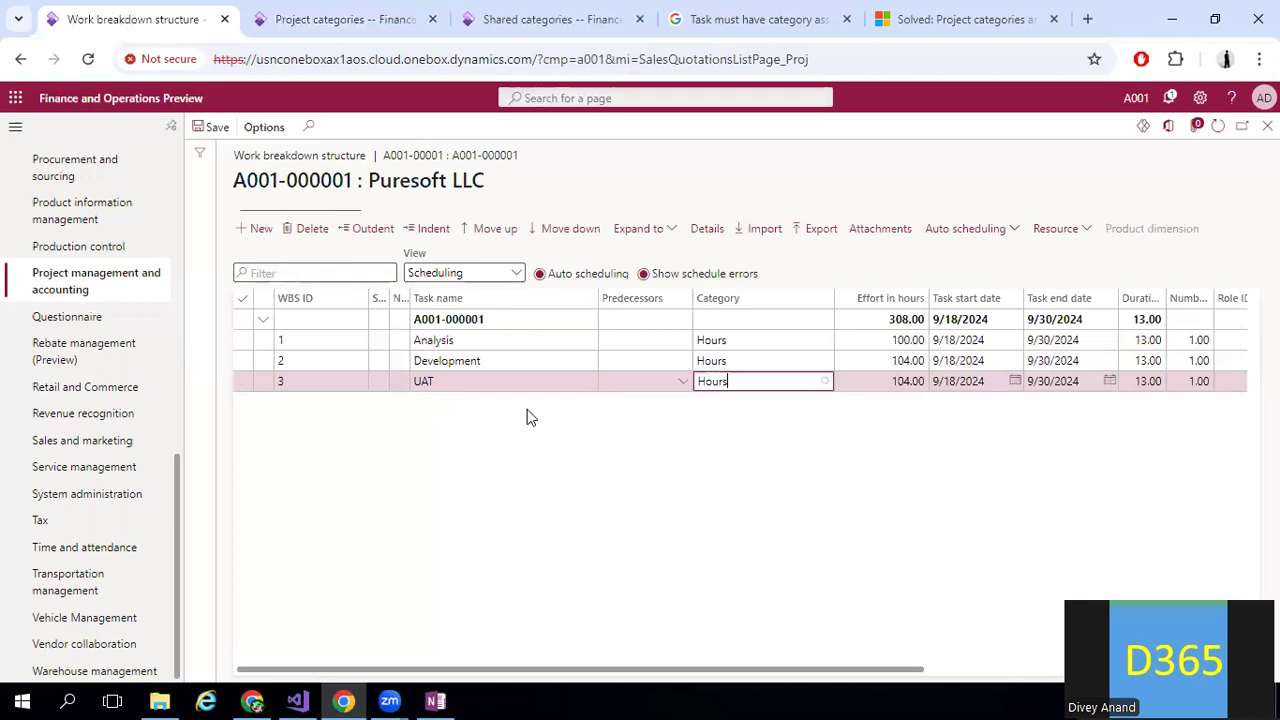
pyautogui.press('Tab')
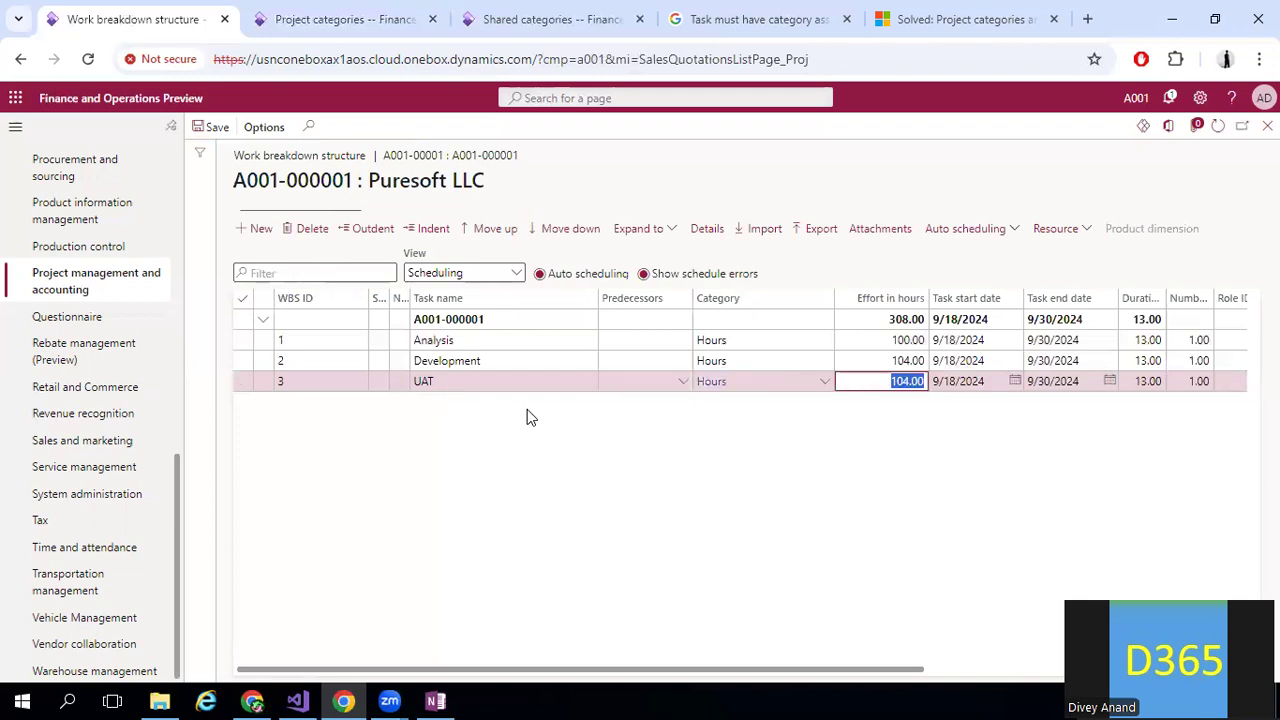
# - Set the Development task's effort to 100 hours
pyautogui.click(870, 362)
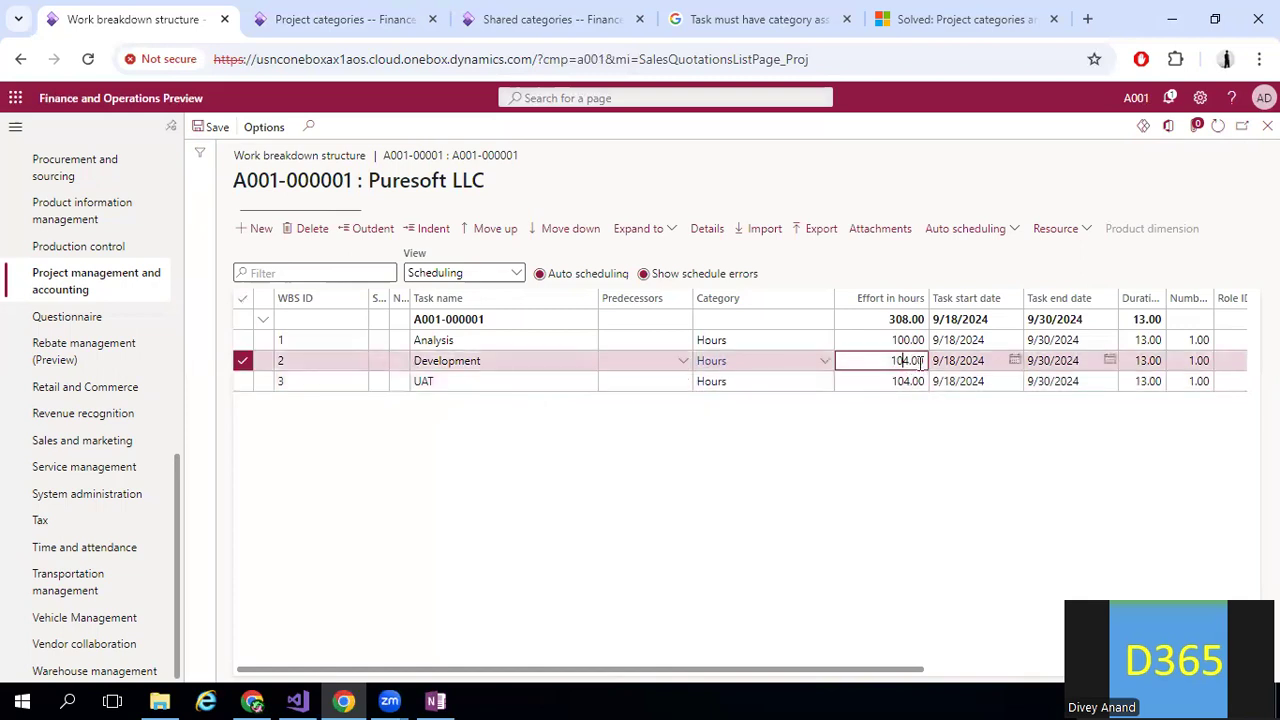
pyautogui.press('Delete')
pyautogui.write('0')
pyautogui.press('Tab')
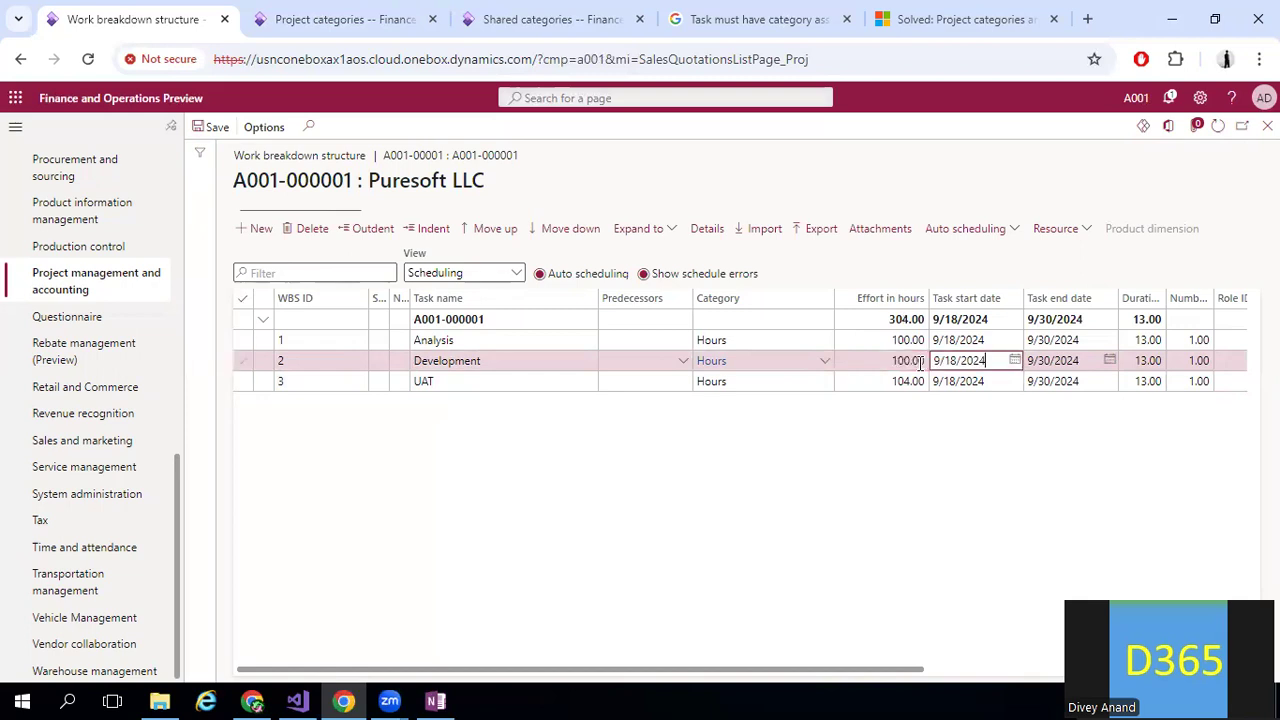
# - Set the Analysis task's effort to 50 hours
pyautogui.click(912, 340)
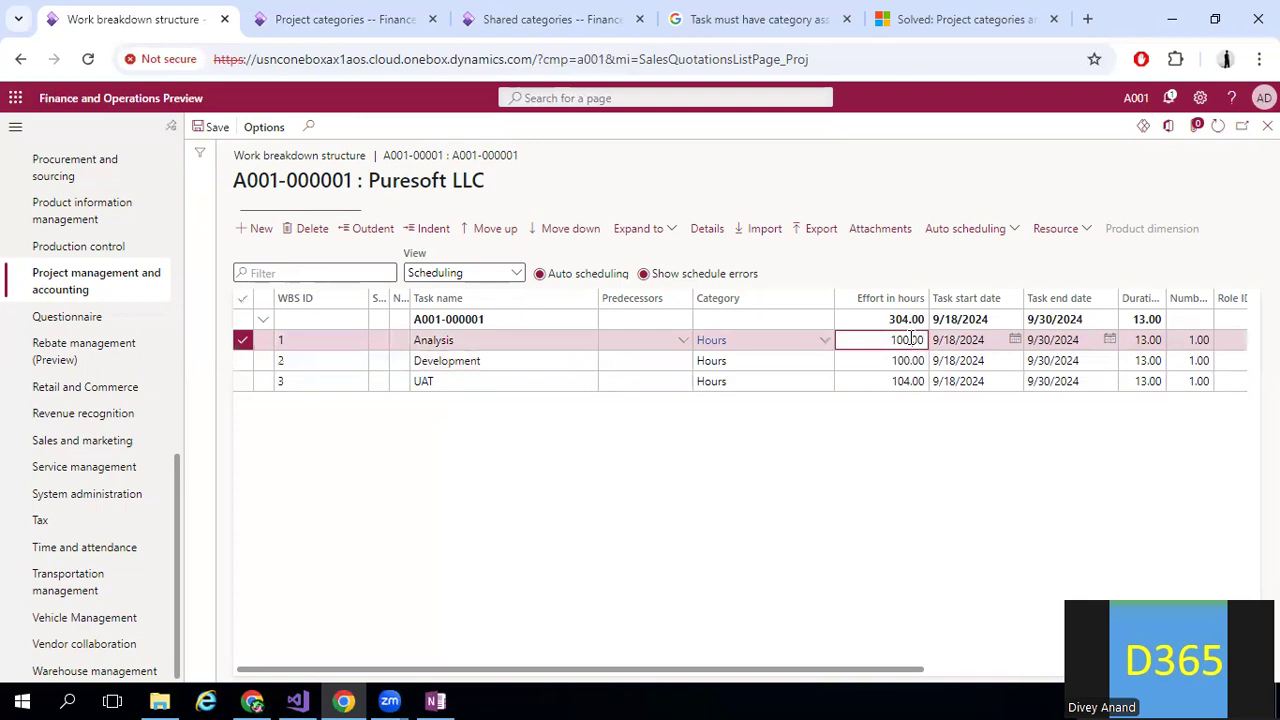
pyautogui.press('BackSpace')
pyautogui.press('BackSpace')
pyautogui.press('BackSpace')
pyautogui.write('50')
pyautogui.press('Tab')
# - Set the UAT task's effort to 25 hours
pyautogui.click(905, 381)
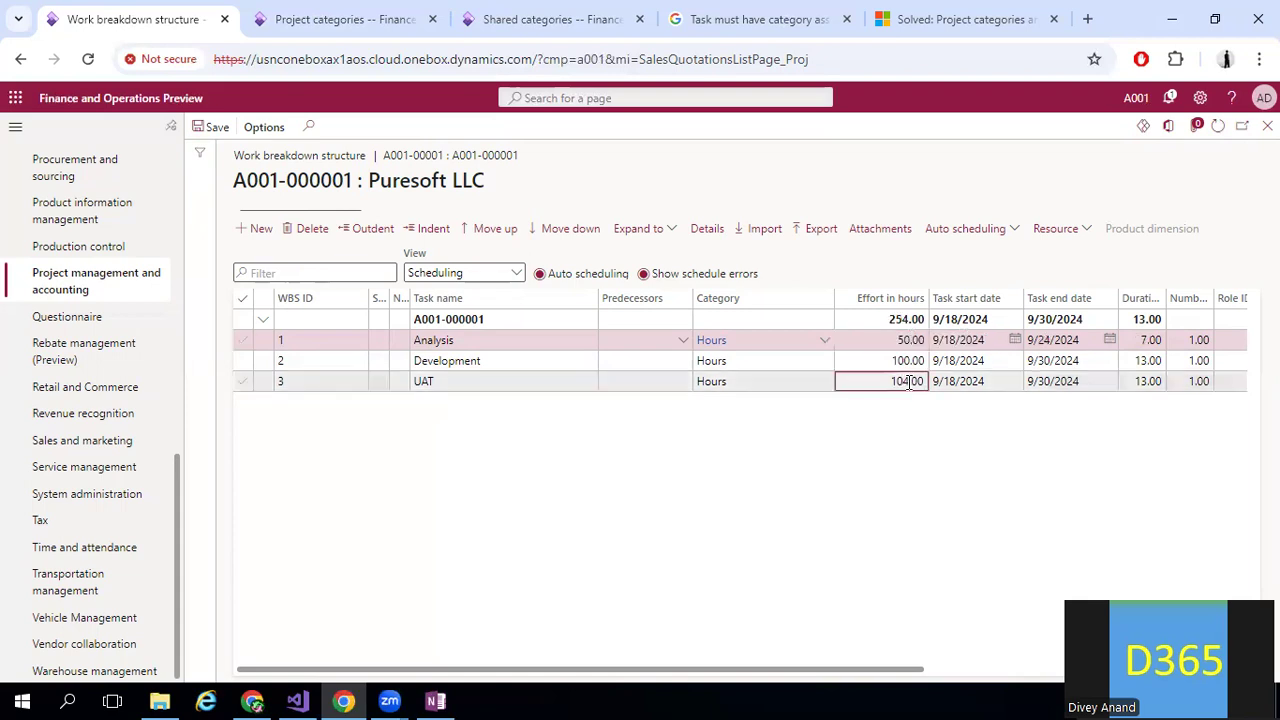
pyautogui.press('BackSpace')
pyautogui.press('BackSpace')
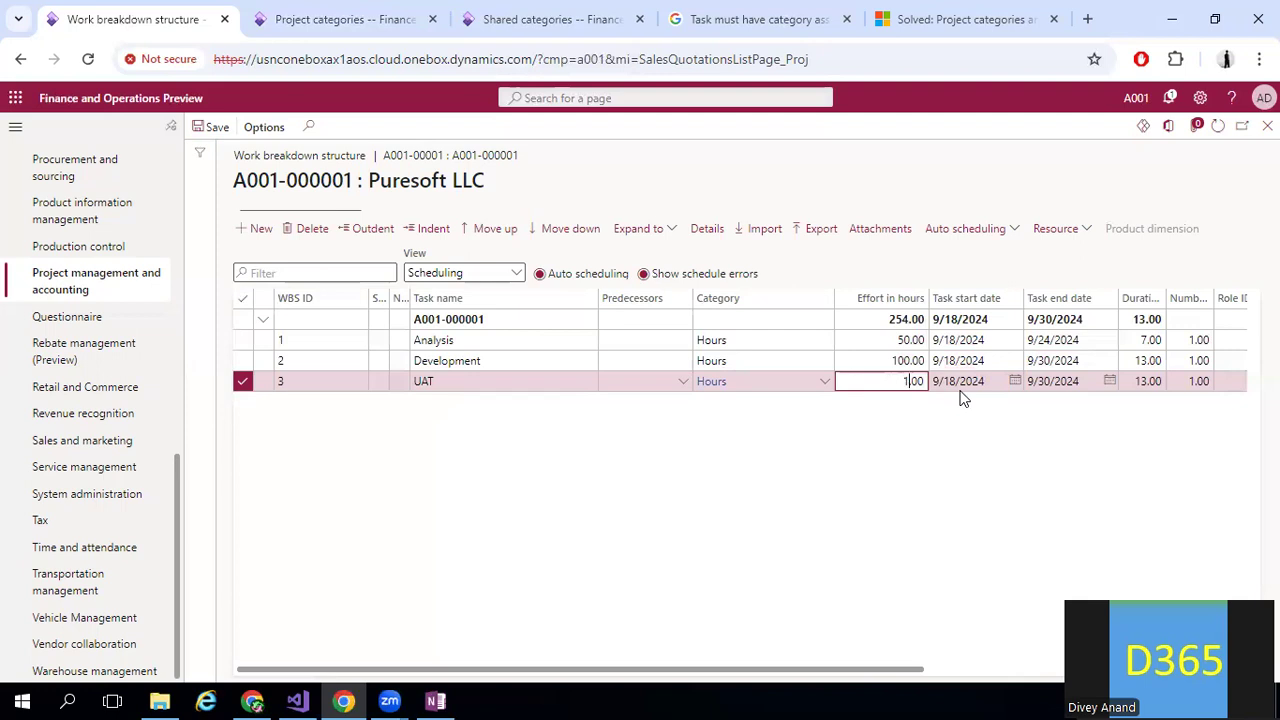
pyautogui.write('25')
pyautogui.press('Tab')
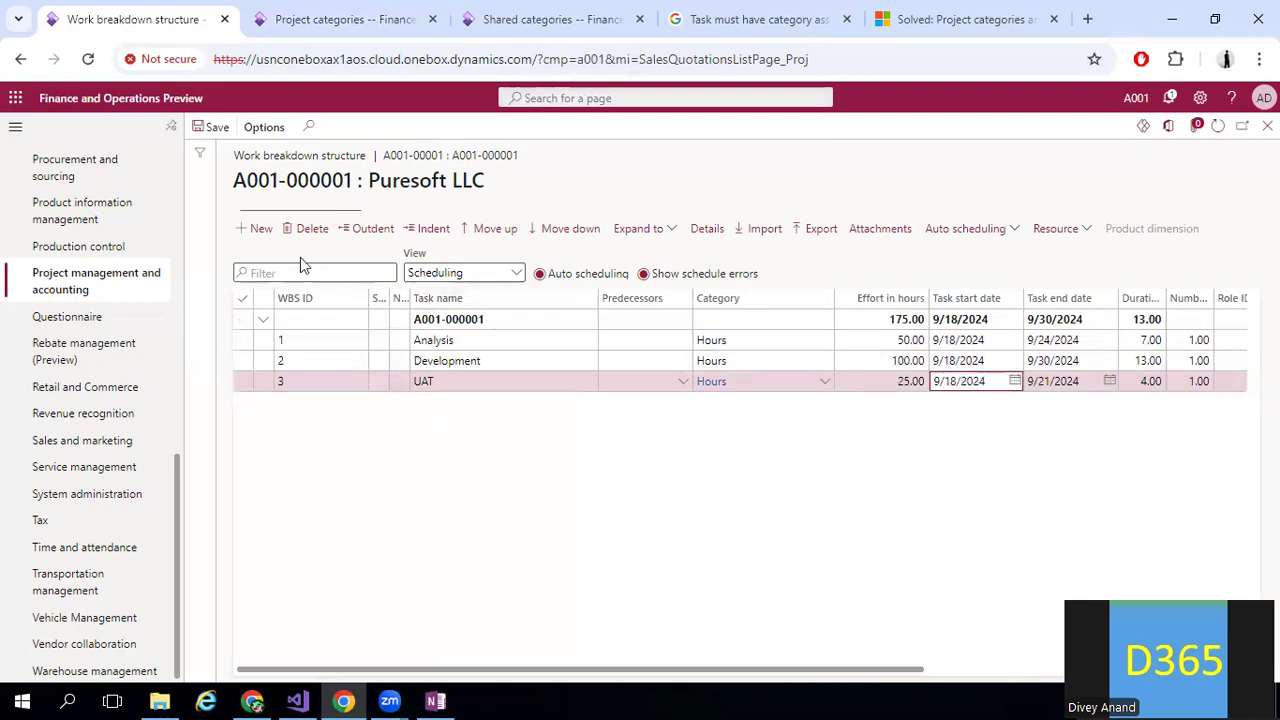
# - Add a fourth task named Golive to the work breakdown structure with the category Hours
pyautogui.click(252, 232)
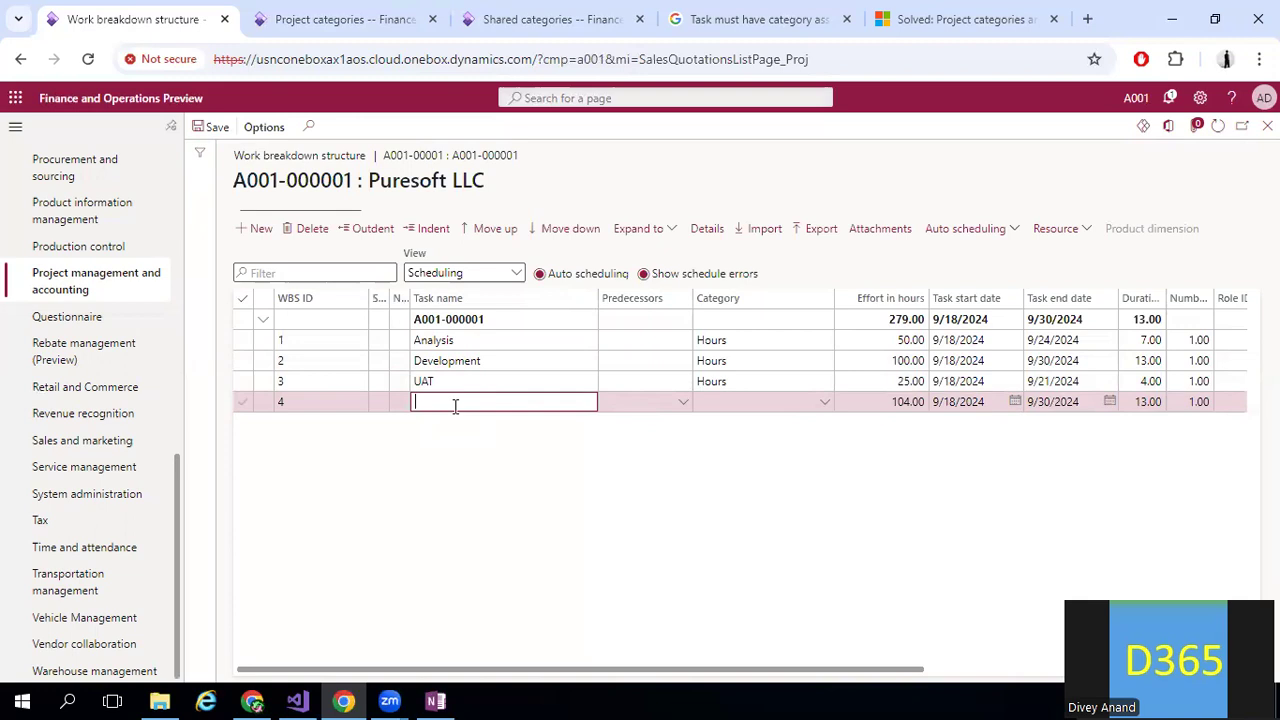
pyautogui.write('Golive')
pyautogui.press('Tab')
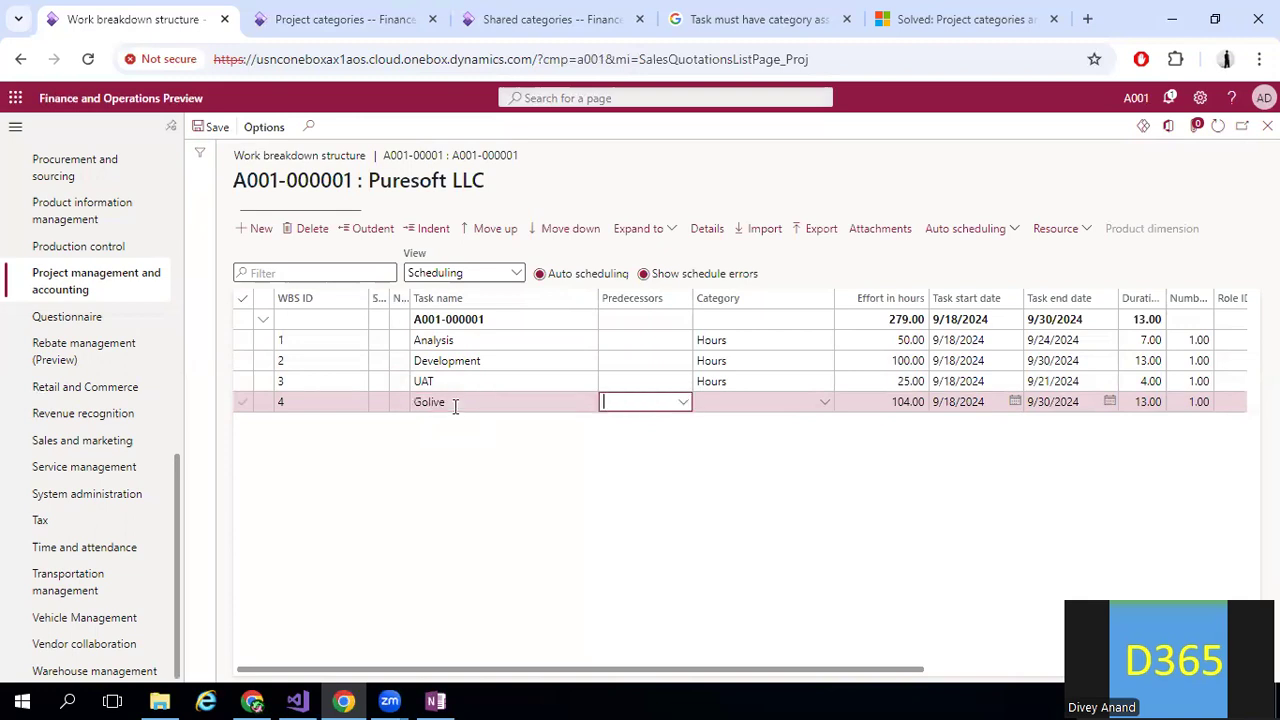
pyautogui.press('Tab')
pyautogui.write('Hours')
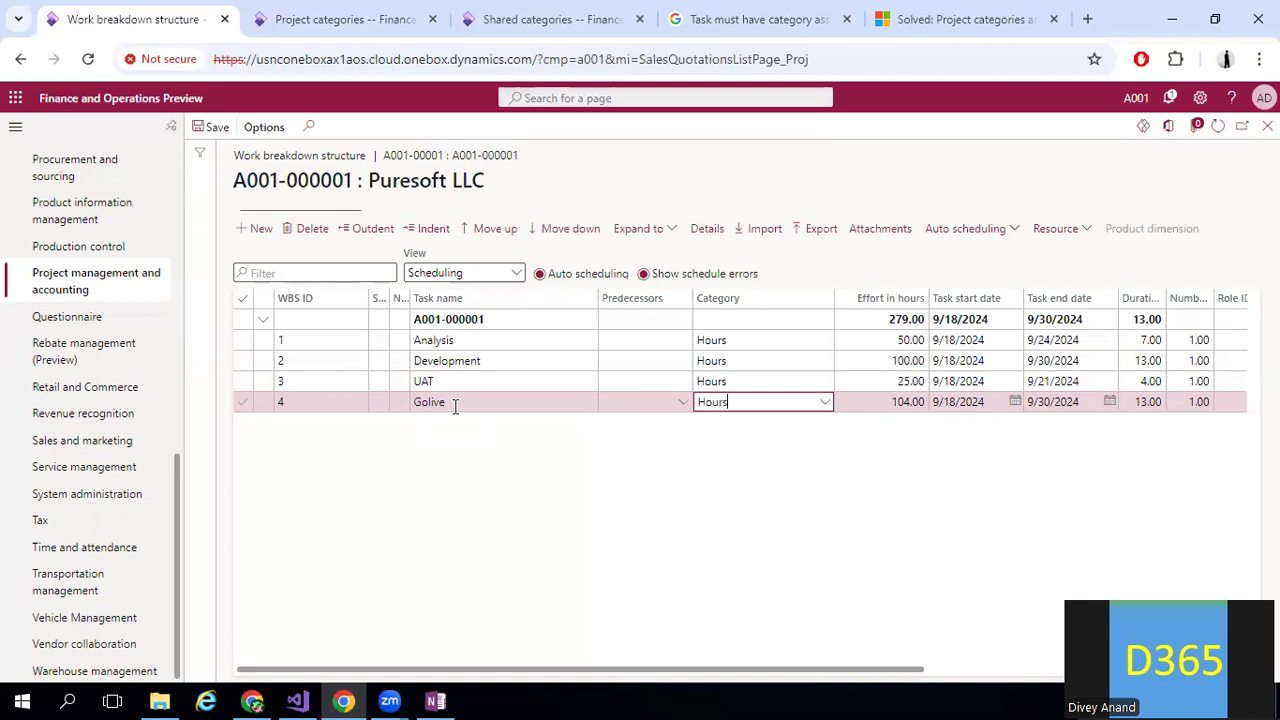
pyautogui.press('Tab')
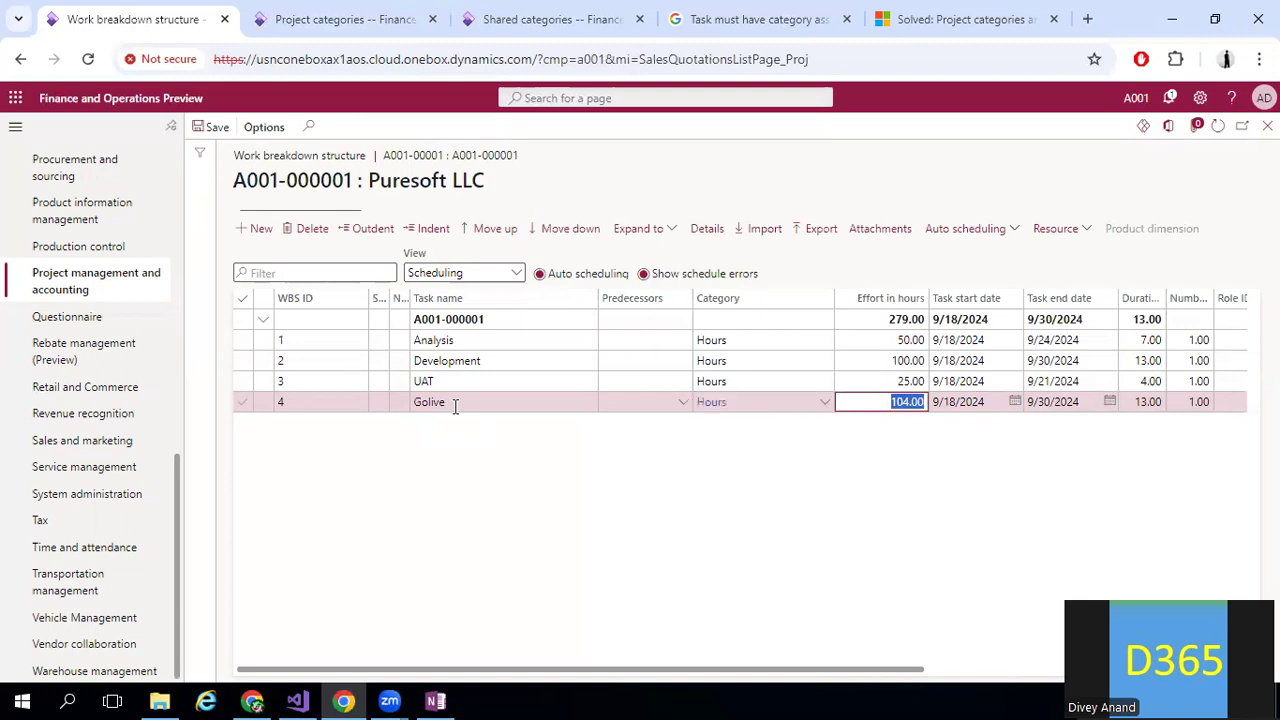
# - Set the Golive task's effort to 100 hours
pyautogui.press('BackSpace')
pyautogui.press('BackSpace')
pyautogui.press('BackSpace')
pyautogui.press('BackSpace')
pyautogui.press('BackSpace')
pyautogui.write('100')
pyautogui.press('Tab')
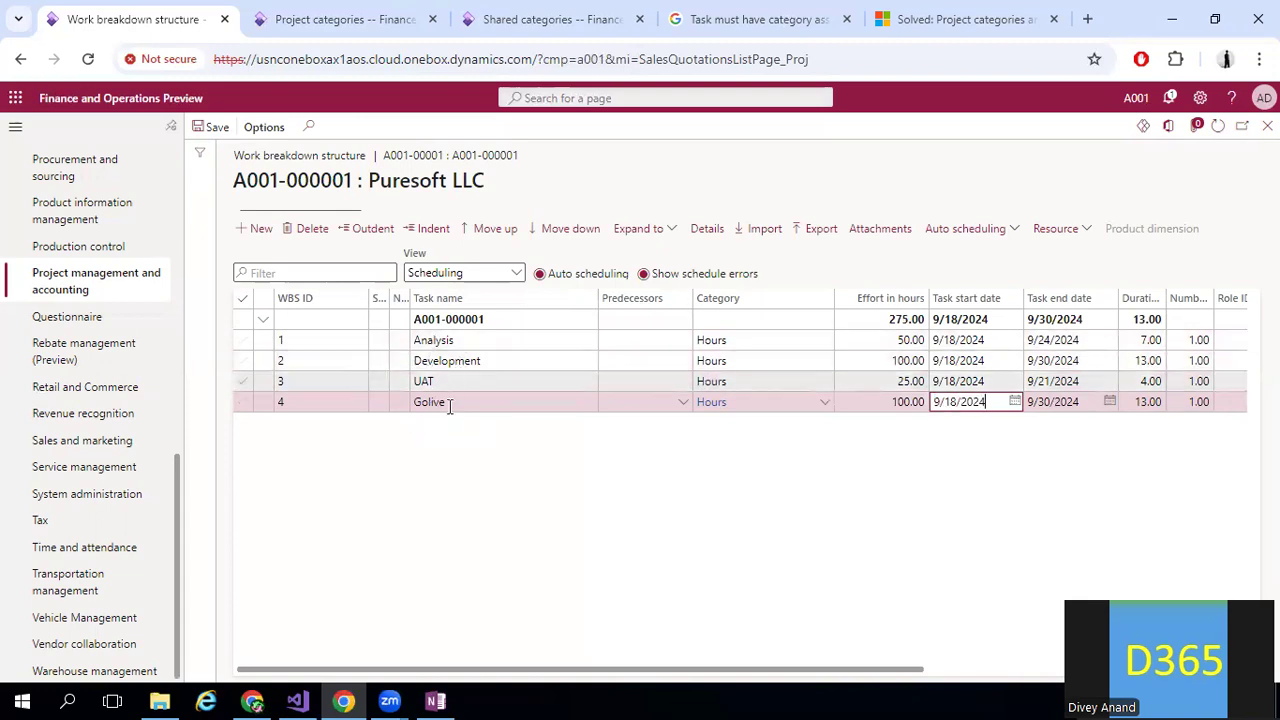
# - Add a fifth task named Support to the work breakdown structure with the category Hours
pyautogui.click(255, 229)
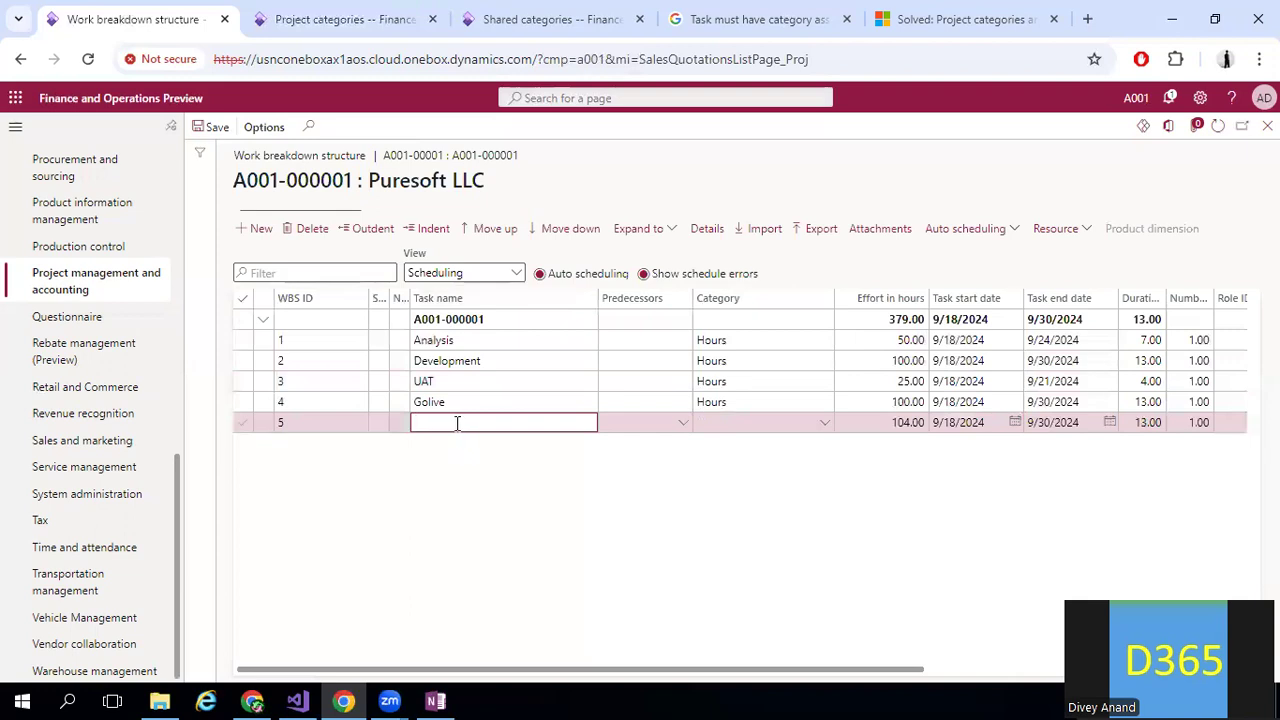
pyautogui.write('Support')
pyautogui.press('Tab')
pyautogui.press('Tab')
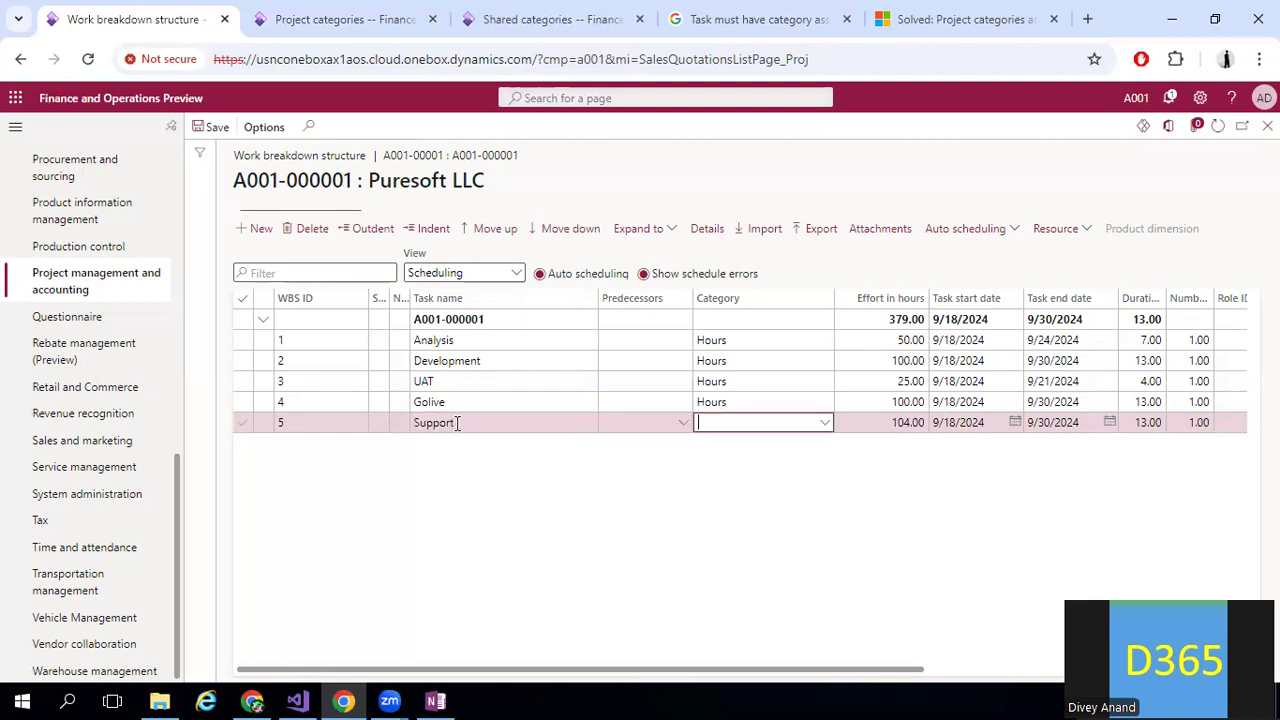
pyautogui.write('Hours')
pyautogui.press('Tab')
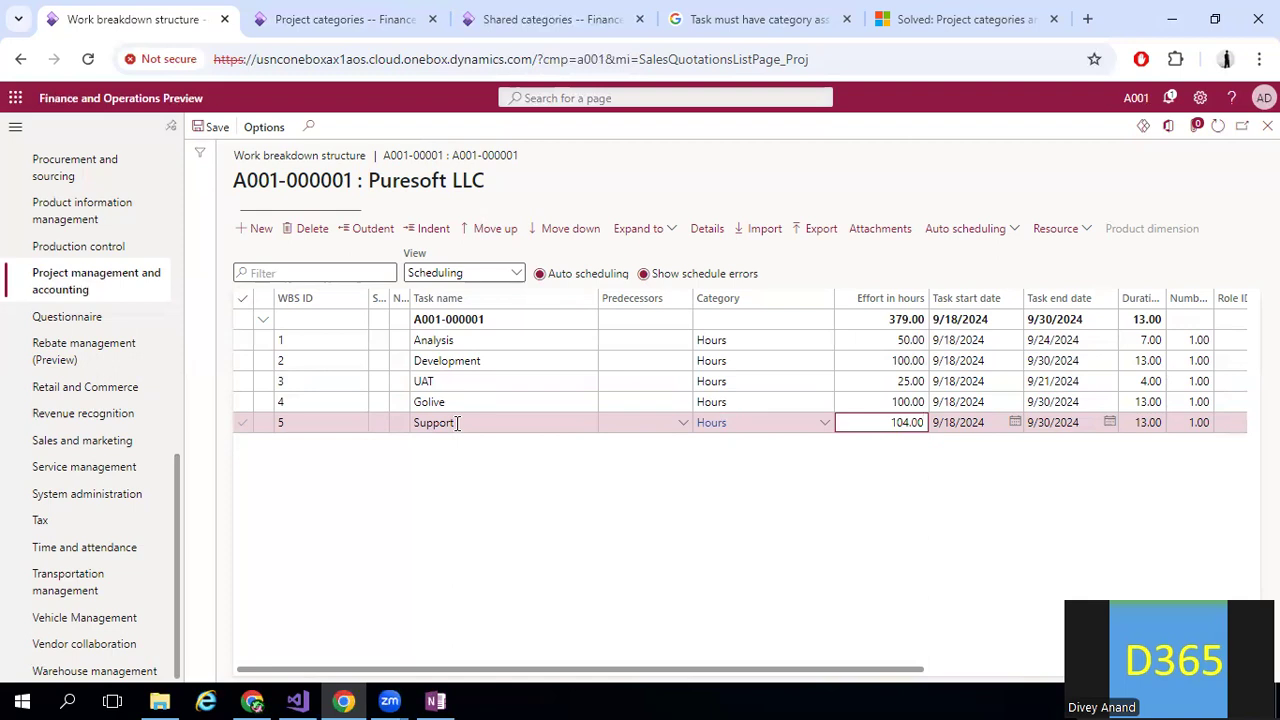
# - Set the Support task's effort to 100 hours
pyautogui.write('100')
pyautogui.press('BackSpace')
pyautogui.press('BackSpace')
pyautogui.press('BackSpace')
pyautogui.press('BackSpace')
pyautogui.press('BackSpace')
pyautogui.press('BackSpace')
pyautogui.press('BackSpace')
pyautogui.press('BackSpace')
pyautogui.press('BackSpace')
pyautogui.write('100')
pyautogui.press('Tab')
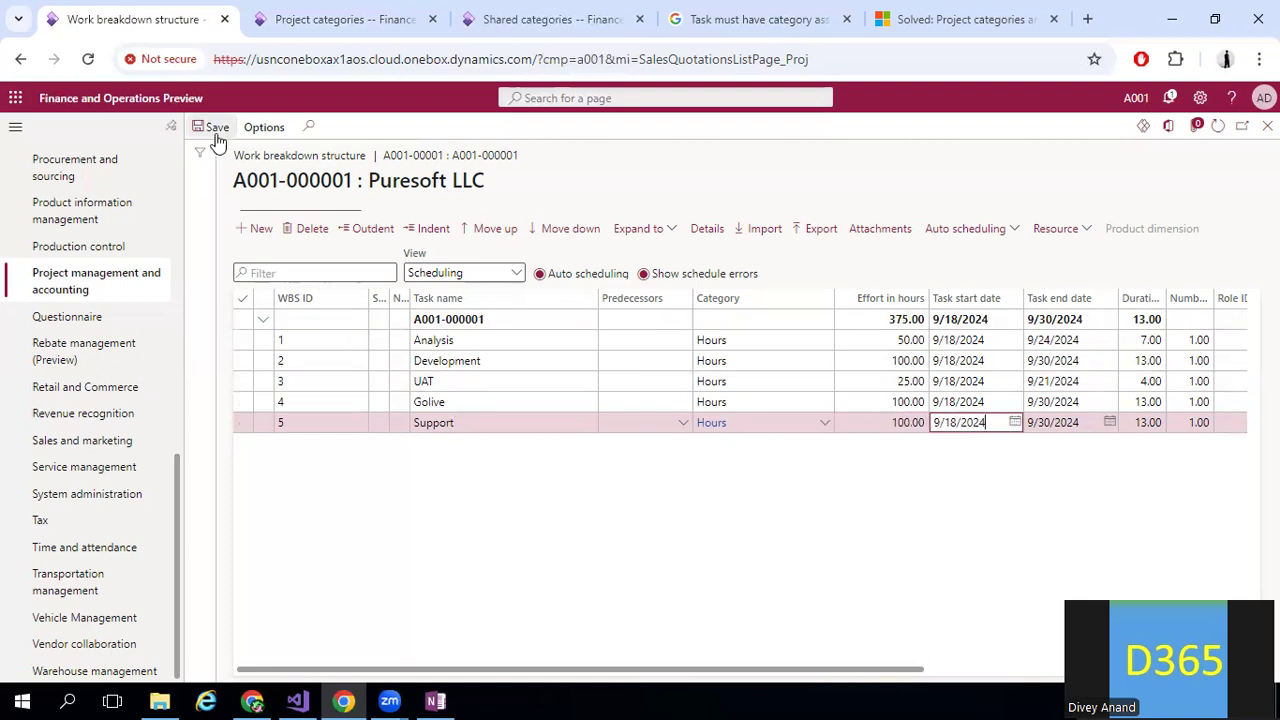
pyautogui.click(1010, 402)
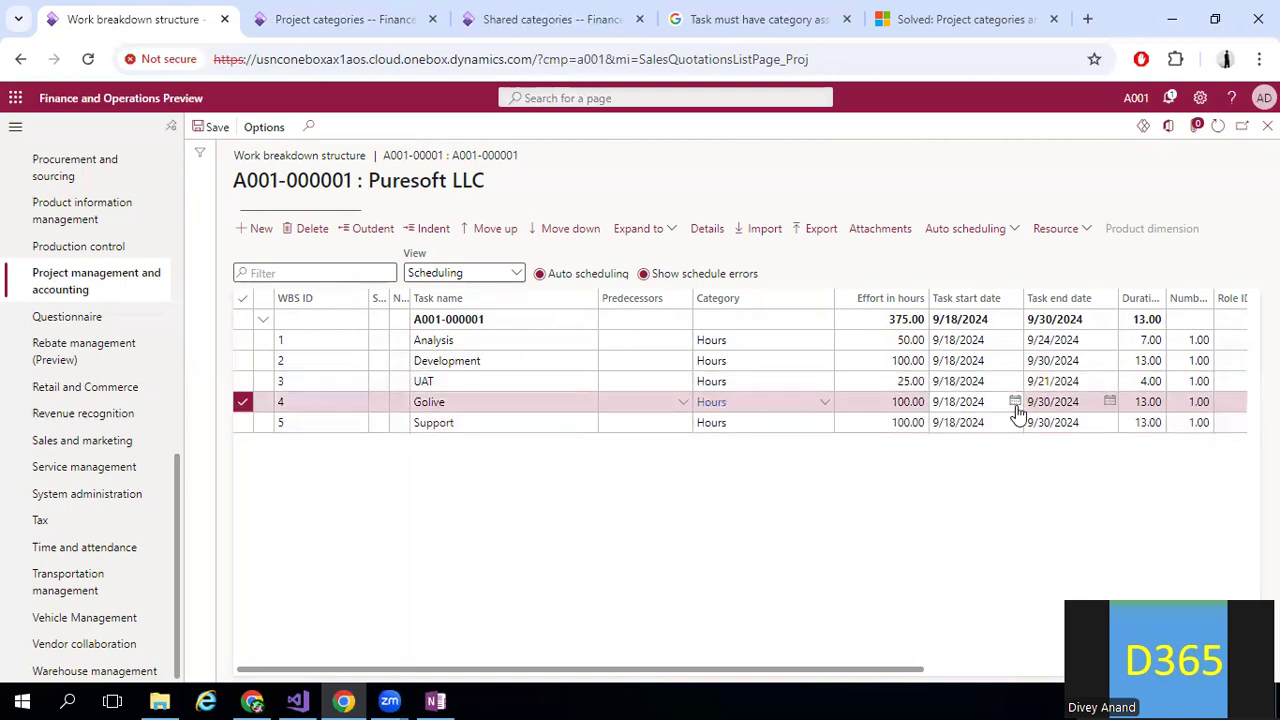
pyautogui.click(1015, 402)
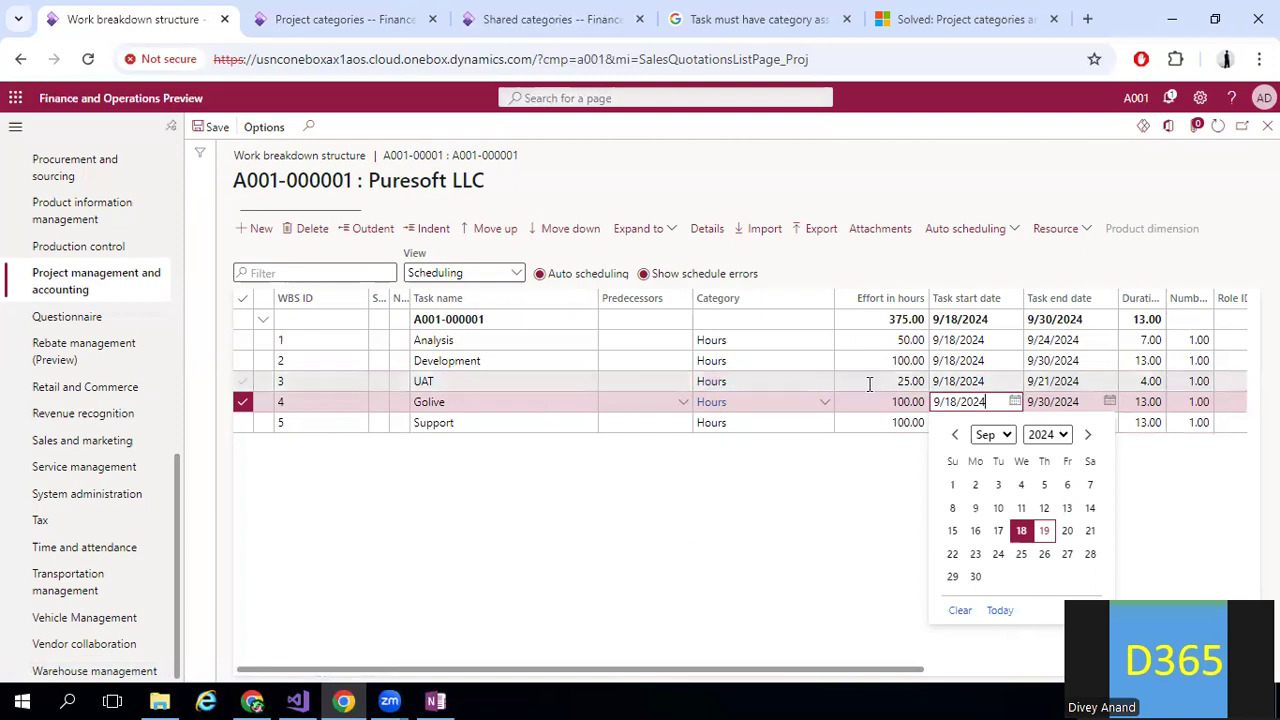
pyautogui.click(997, 381)
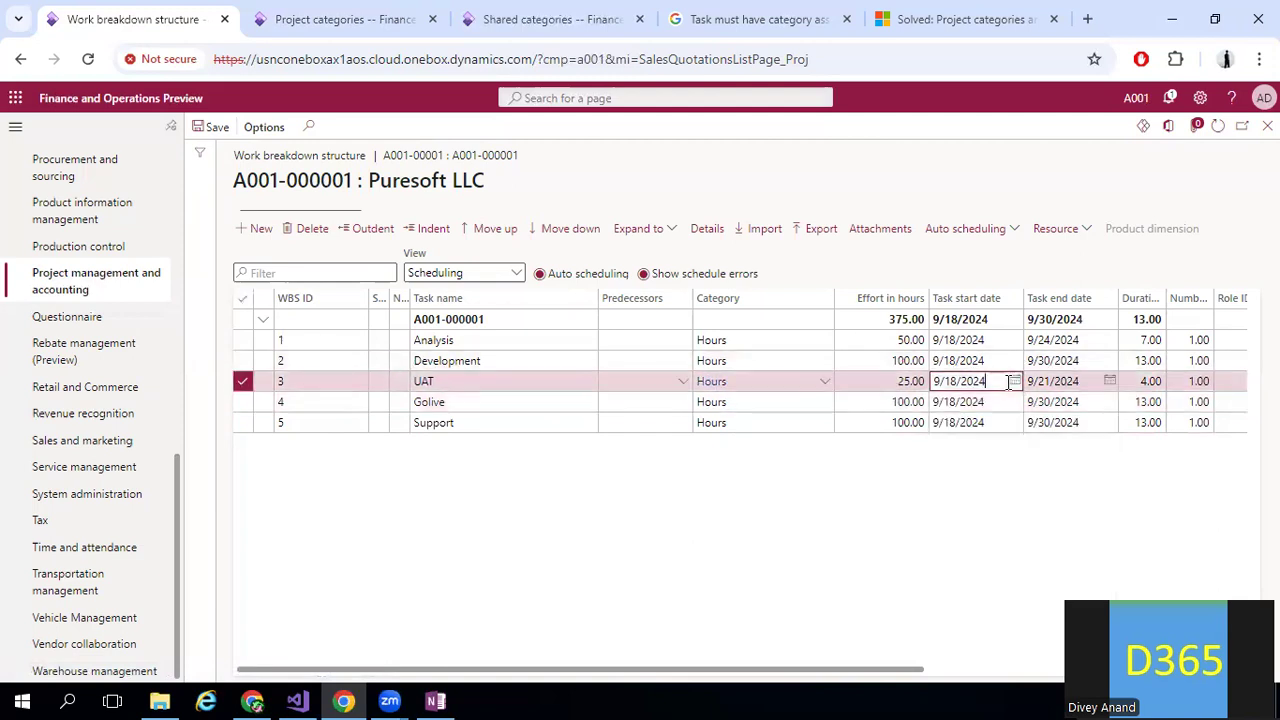
# - Set task 2, Development, as the predecessor of the UAT task
pyautogui.click(680, 386)
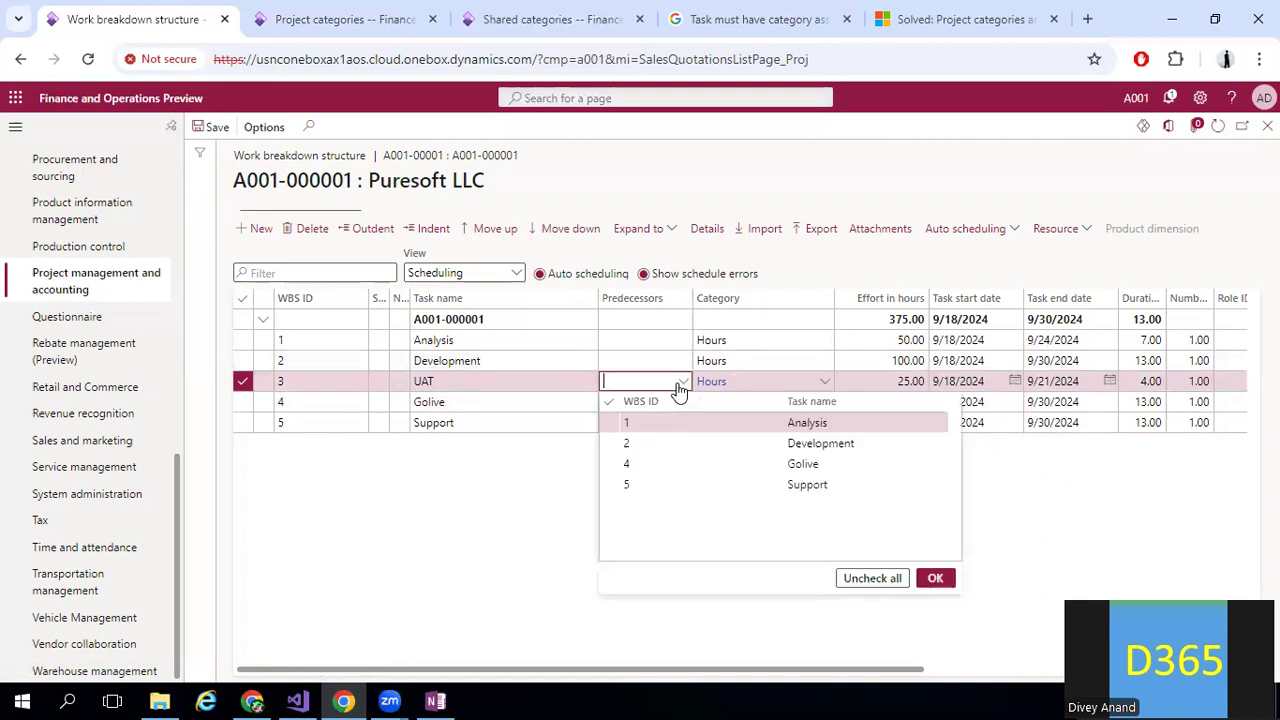
pyautogui.click(688, 442)
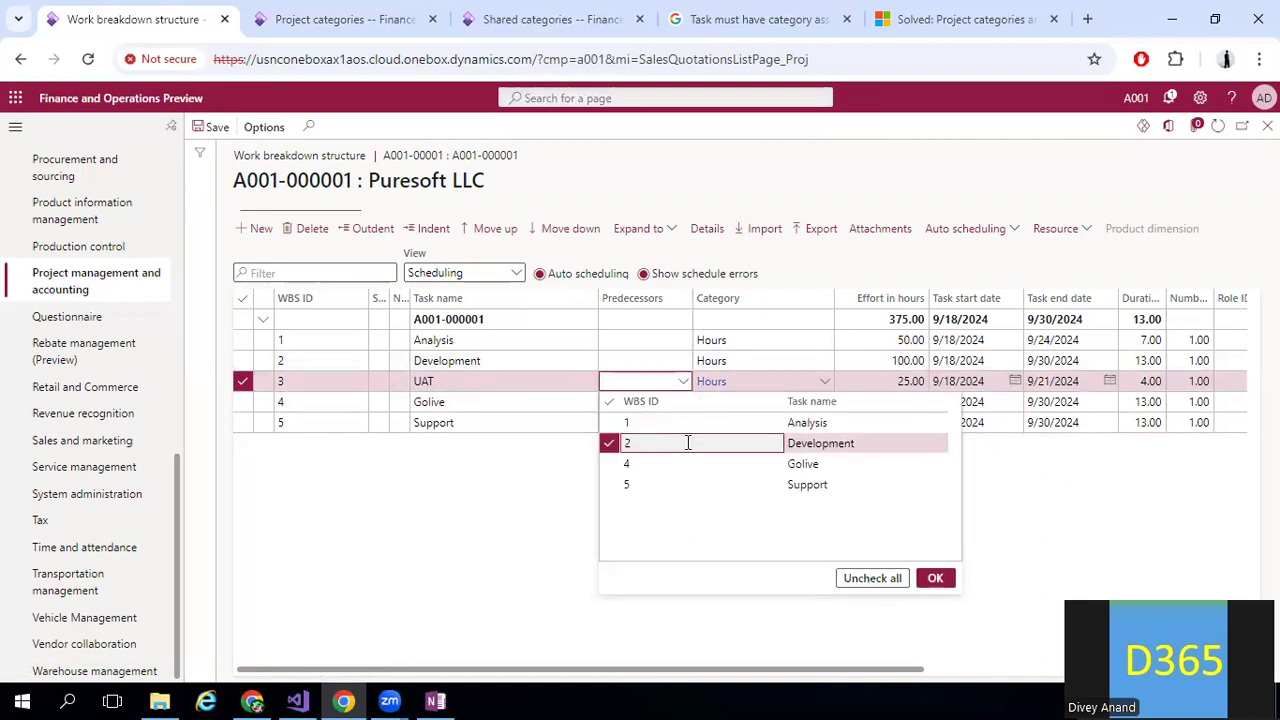
pyautogui.click(935, 578)
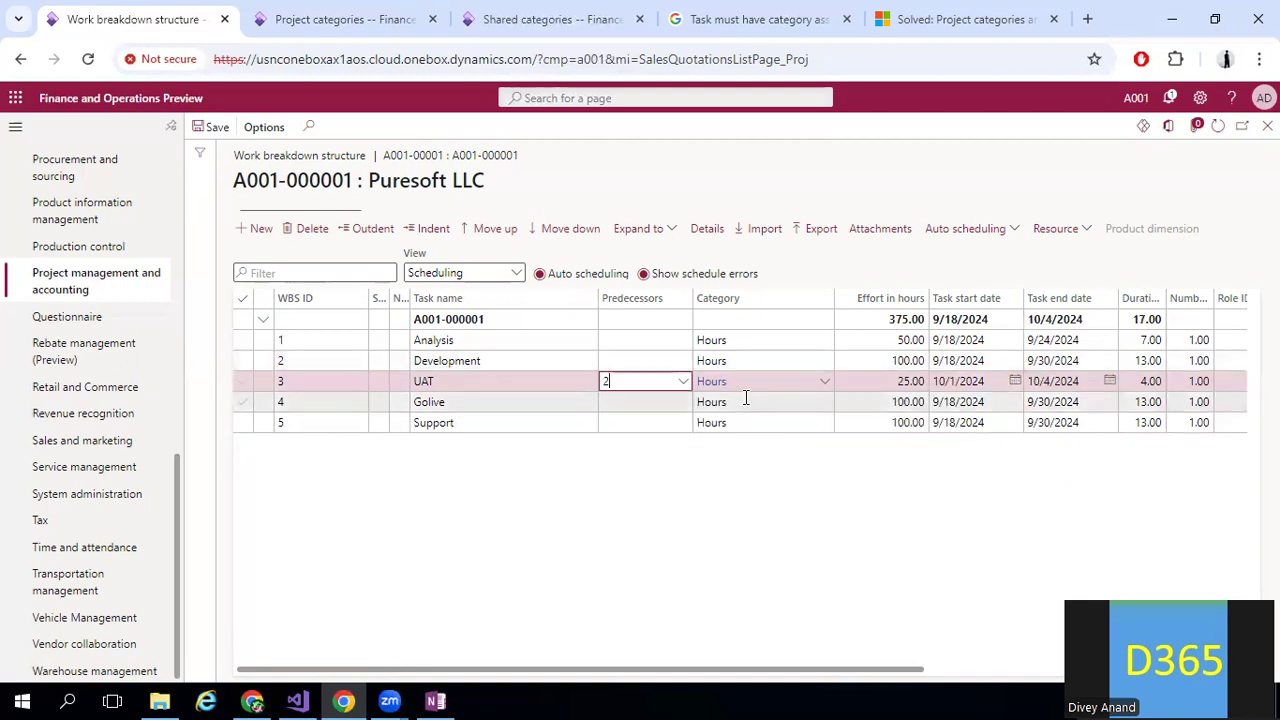
# - Set task 3, UAT, as the predecessor of the Golive task
pyautogui.click(615, 400)
pyautogui.click(683, 406)
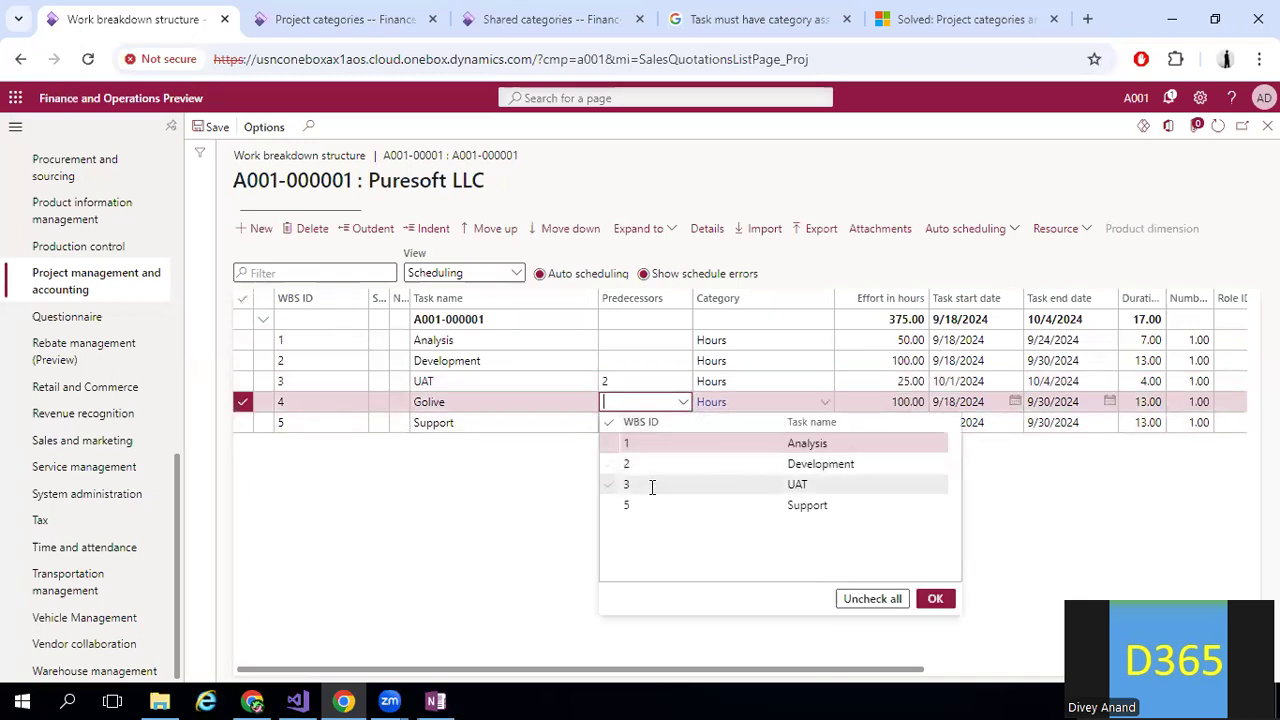
pyautogui.click(651, 486)
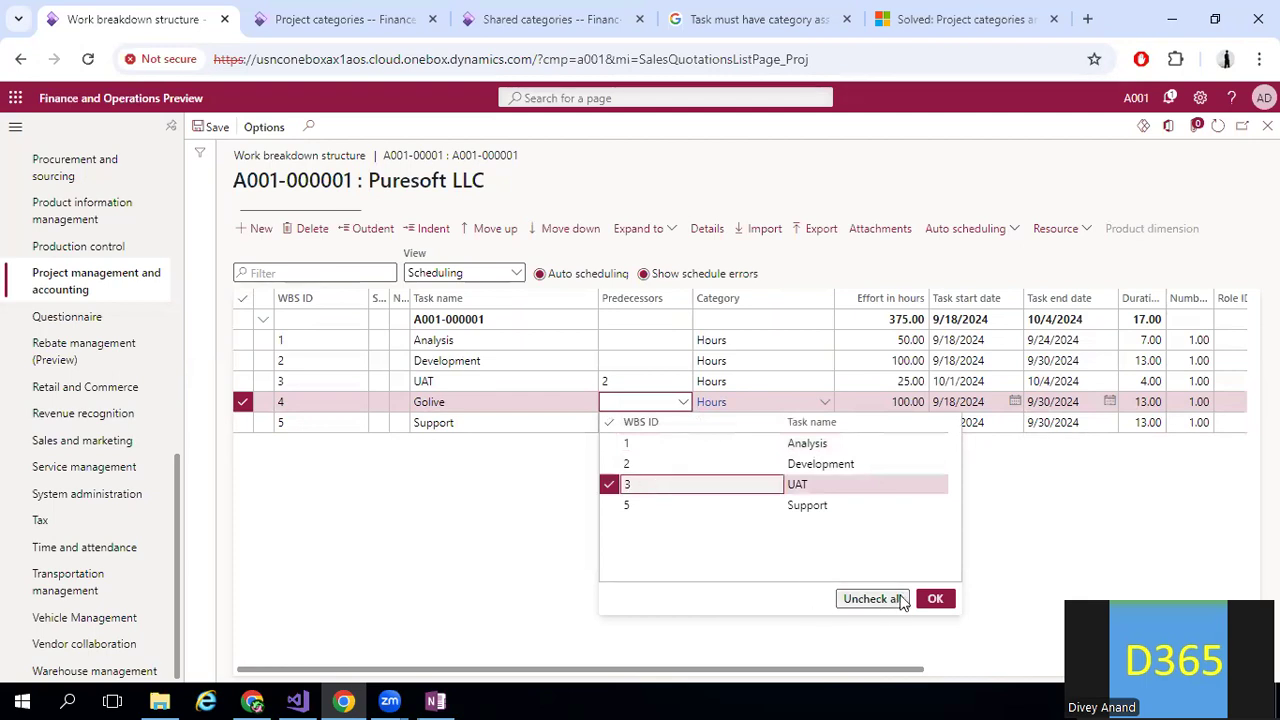
pyautogui.click(936, 600)
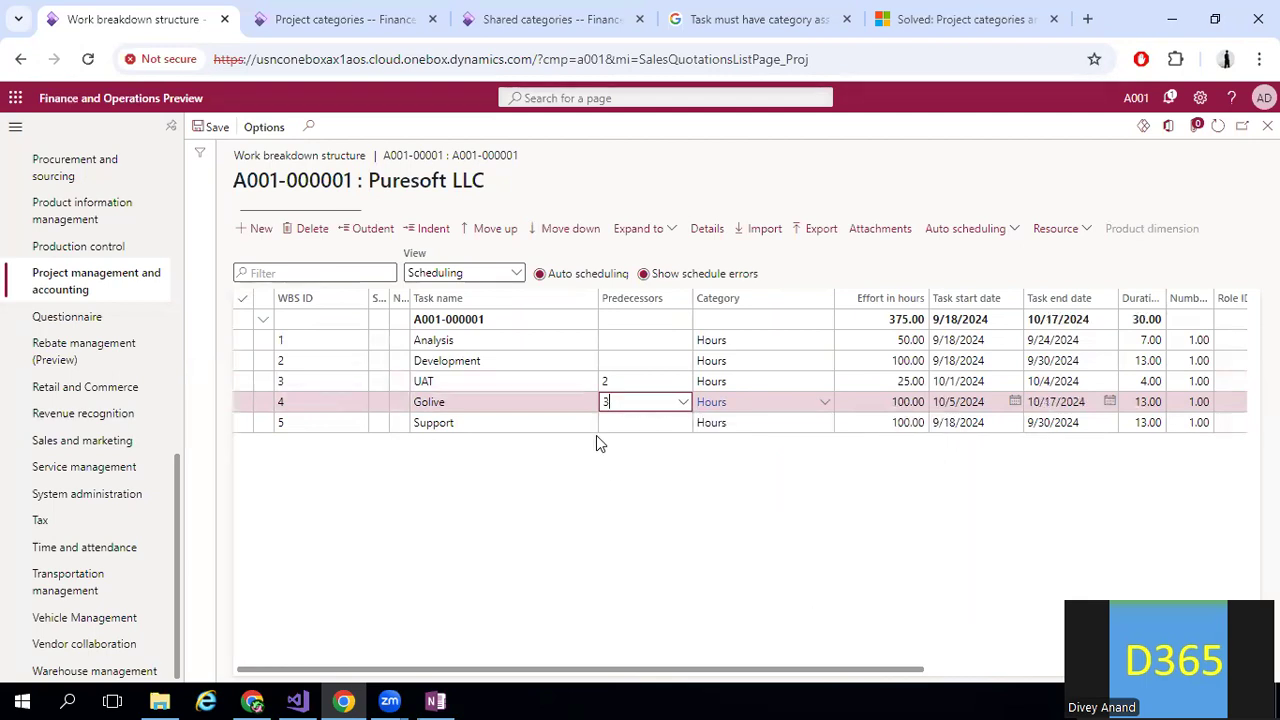
# - Set task 4, Golive, as the predecessor of the Support task
pyautogui.click(628, 424)
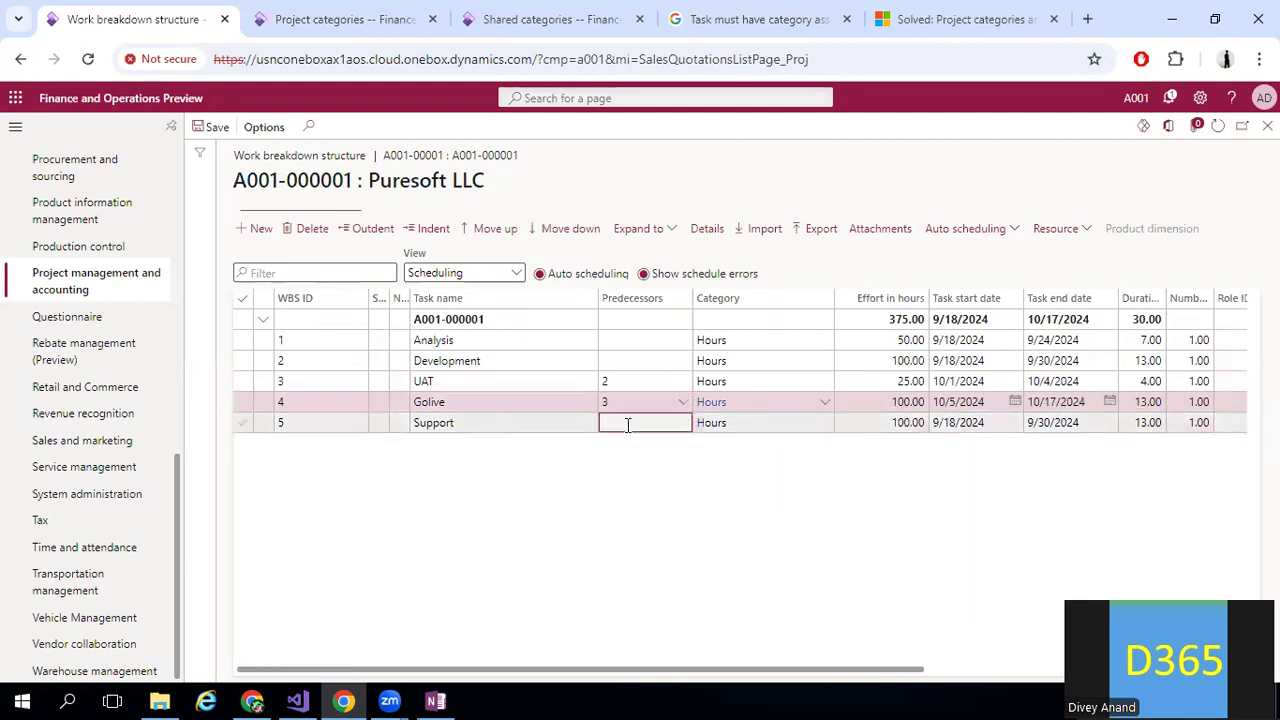
pyautogui.click(681, 425)
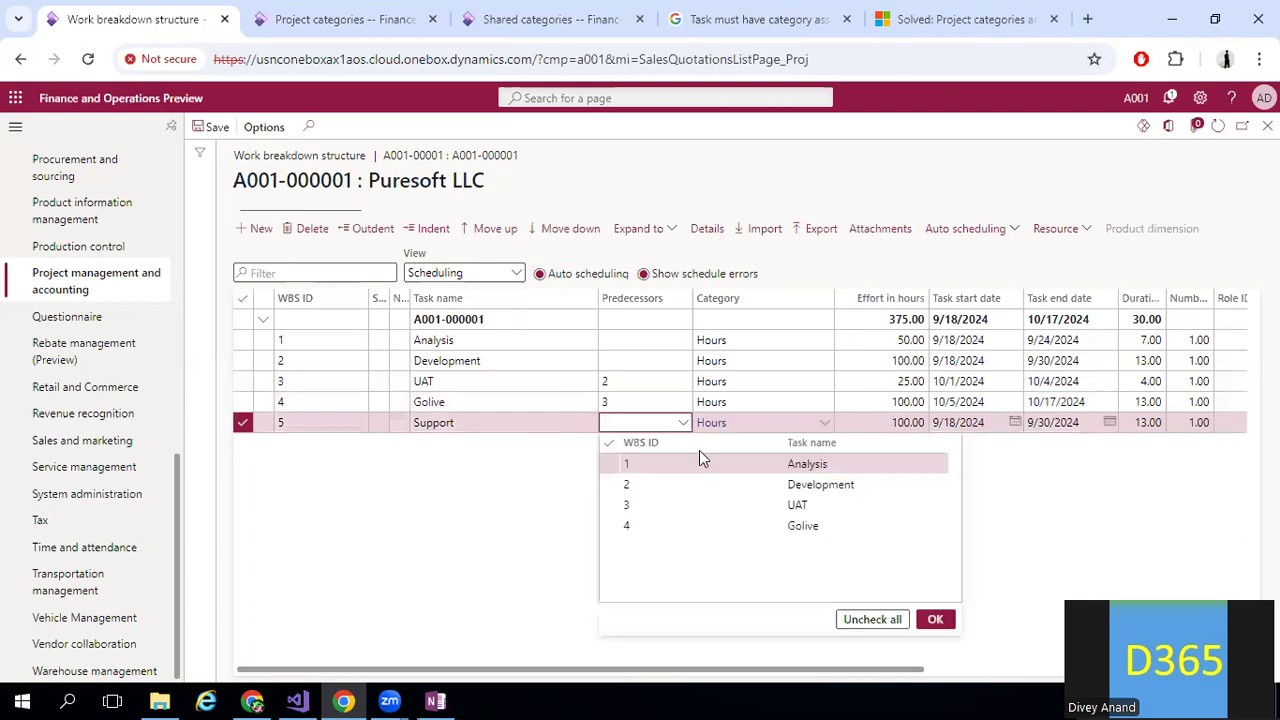
pyautogui.click(800, 526)
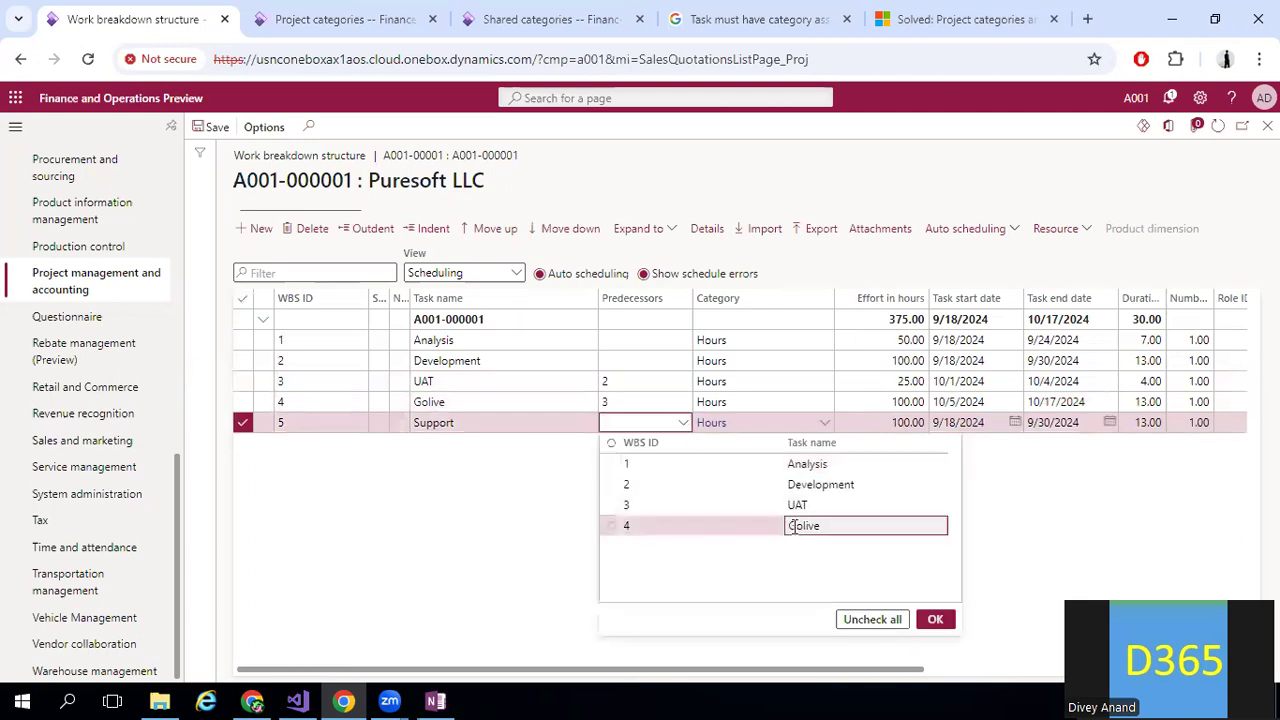
pyautogui.click(935, 620)
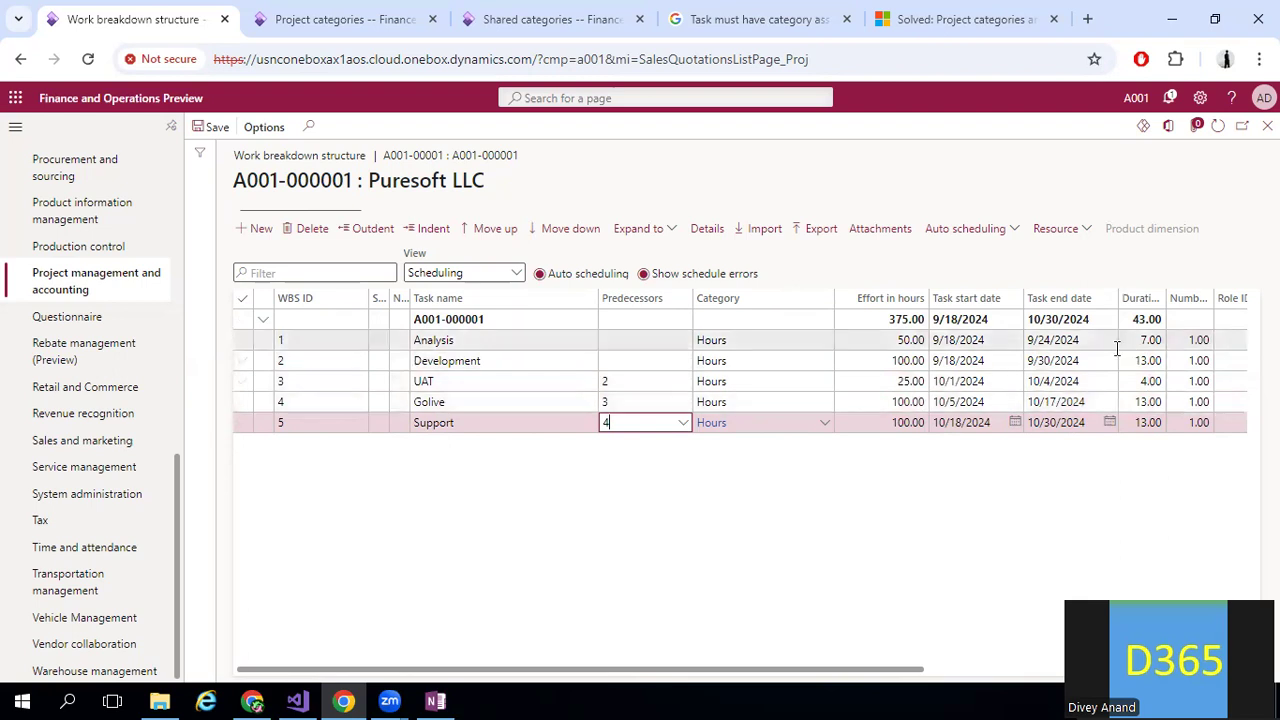
# - Show the work breakdown structure's Cost estimates view and expand the Analysis task to inspect its Hour line's transaction type options
pyautogui.moveTo(665, 668); pyautogui.dragTo(610, 645)
pyautogui.click(515, 273)
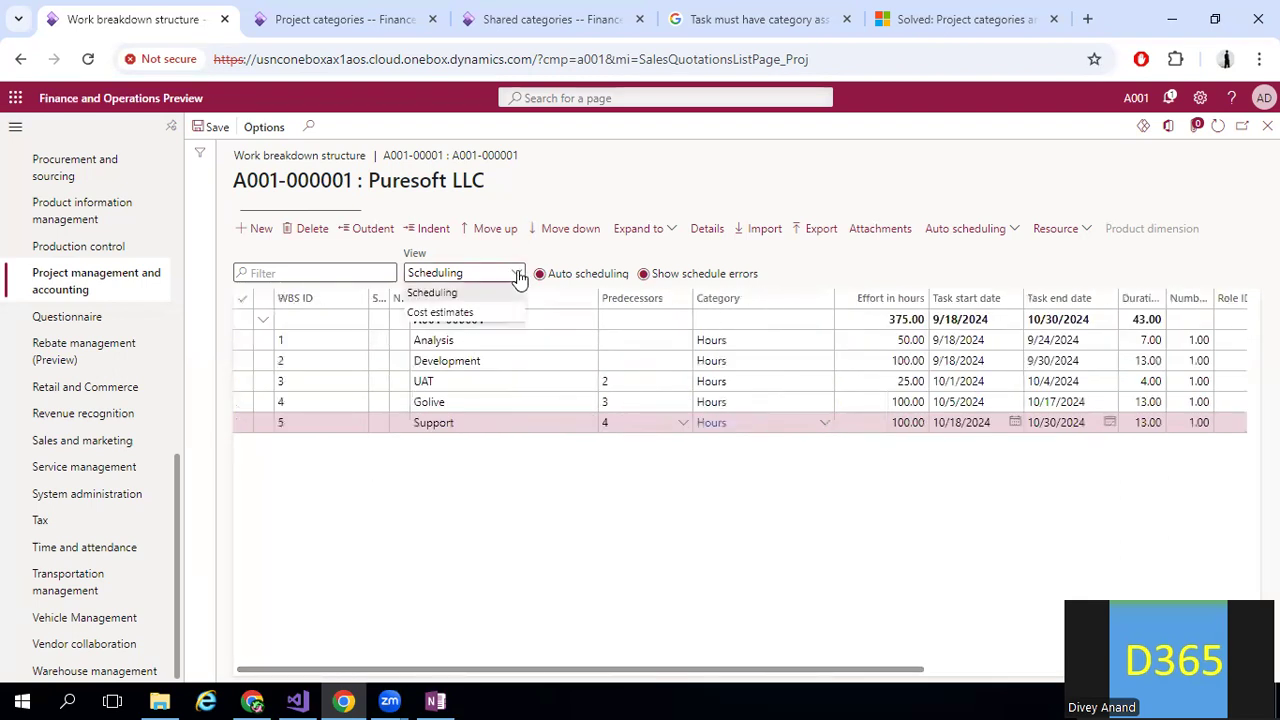
pyautogui.click(478, 314)
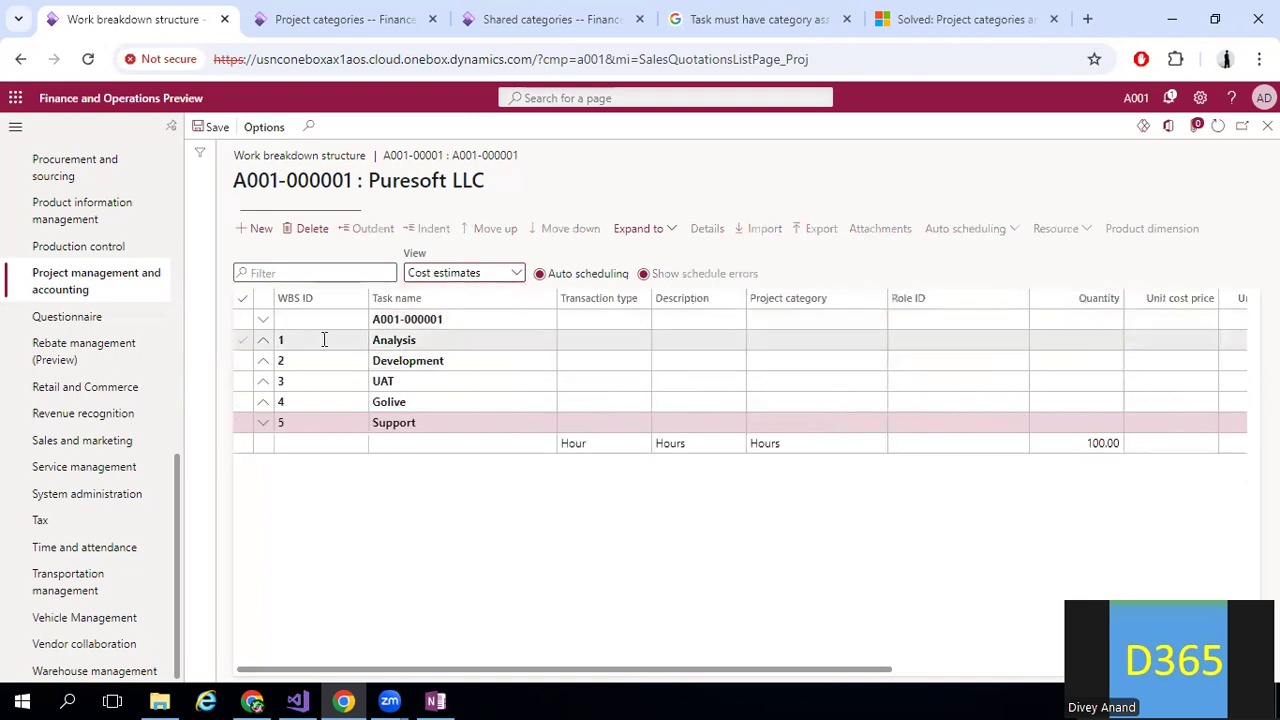
pyautogui.click(466, 339)
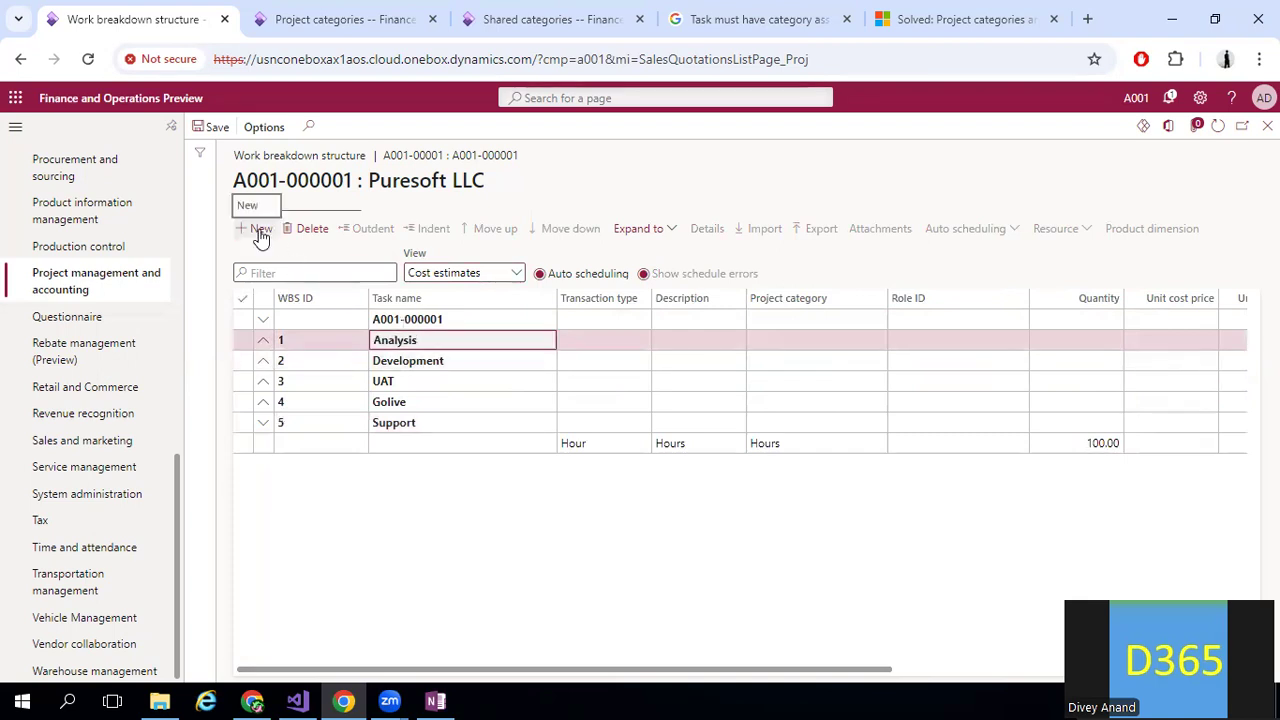
pyautogui.click(264, 343)
pyautogui.click(492, 363)
pyautogui.click(626, 360)
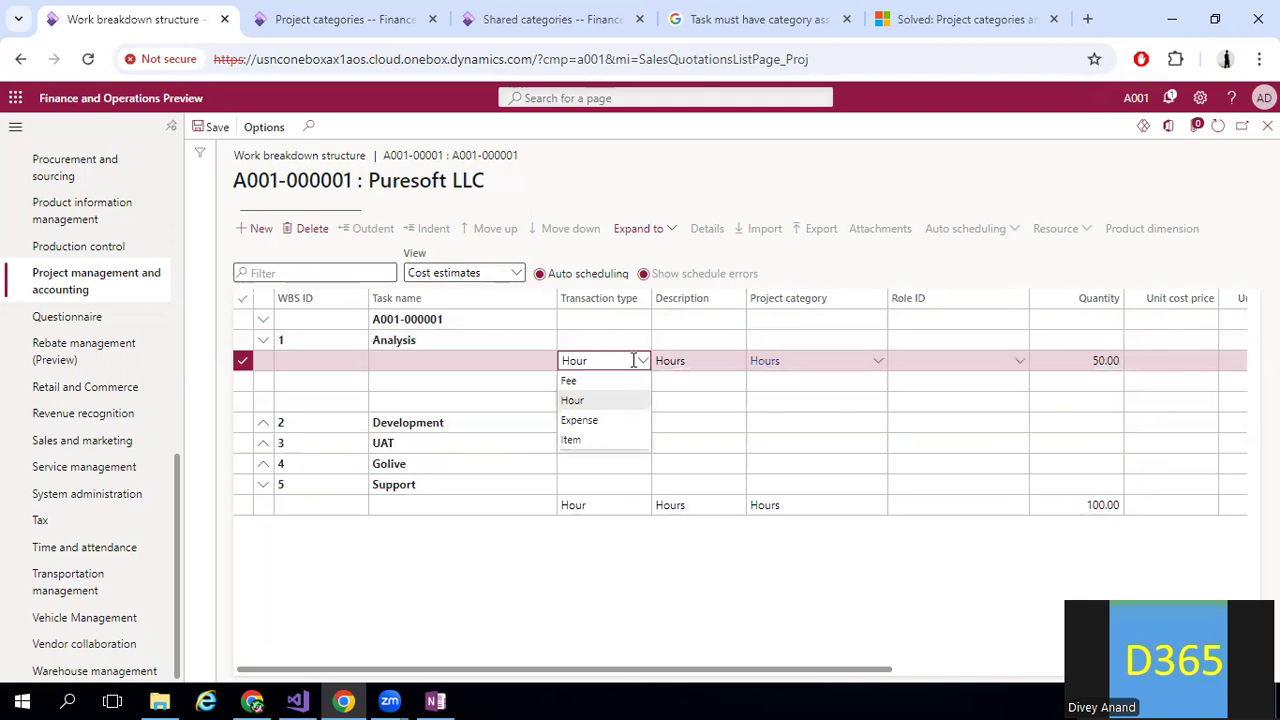
pyautogui.click(642, 361)
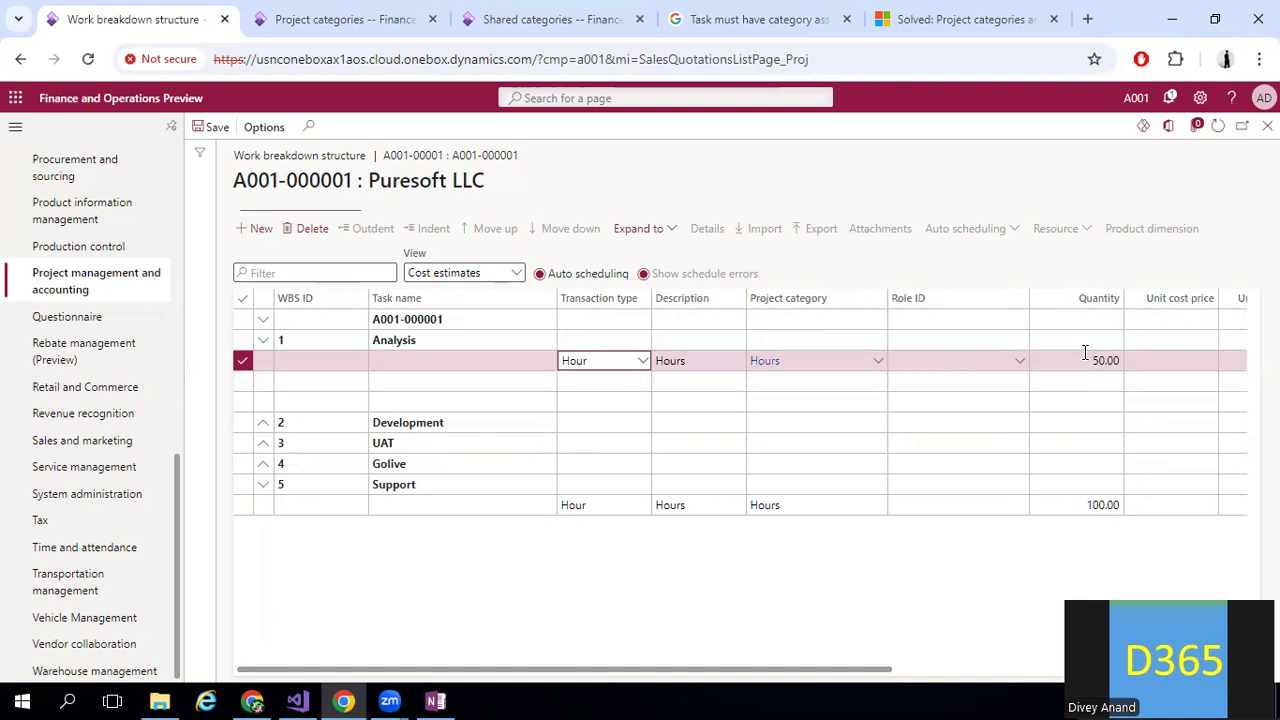
# - Add a Fee estimate line under the Analysis task with the project category Application-Fee
pyautogui.click(594, 381)
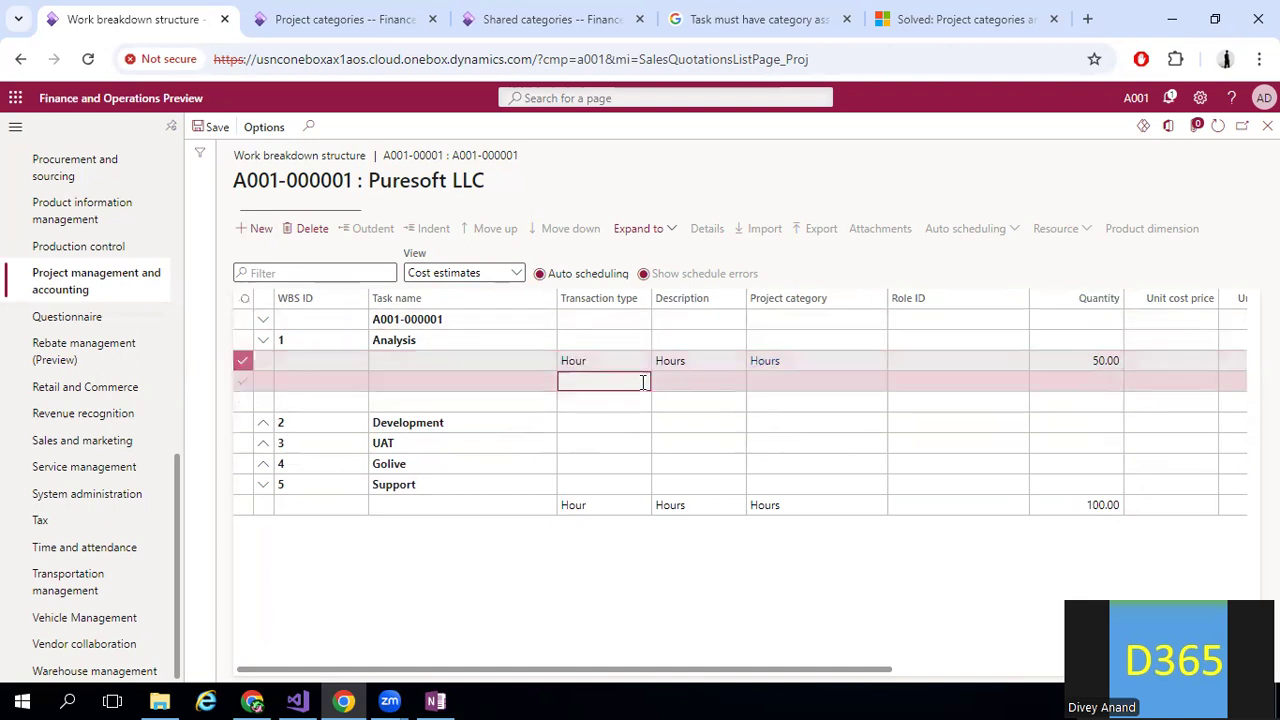
pyautogui.click(643, 381)
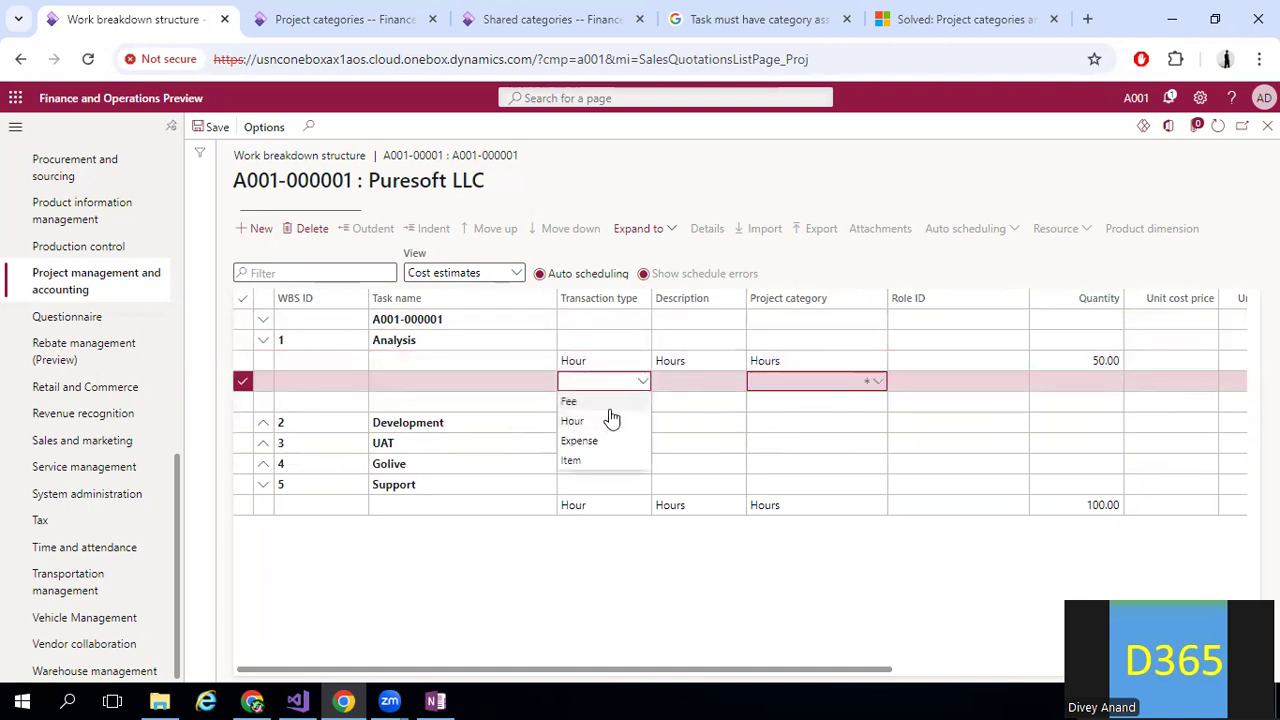
pyautogui.click(605, 402)
pyautogui.click(729, 386)
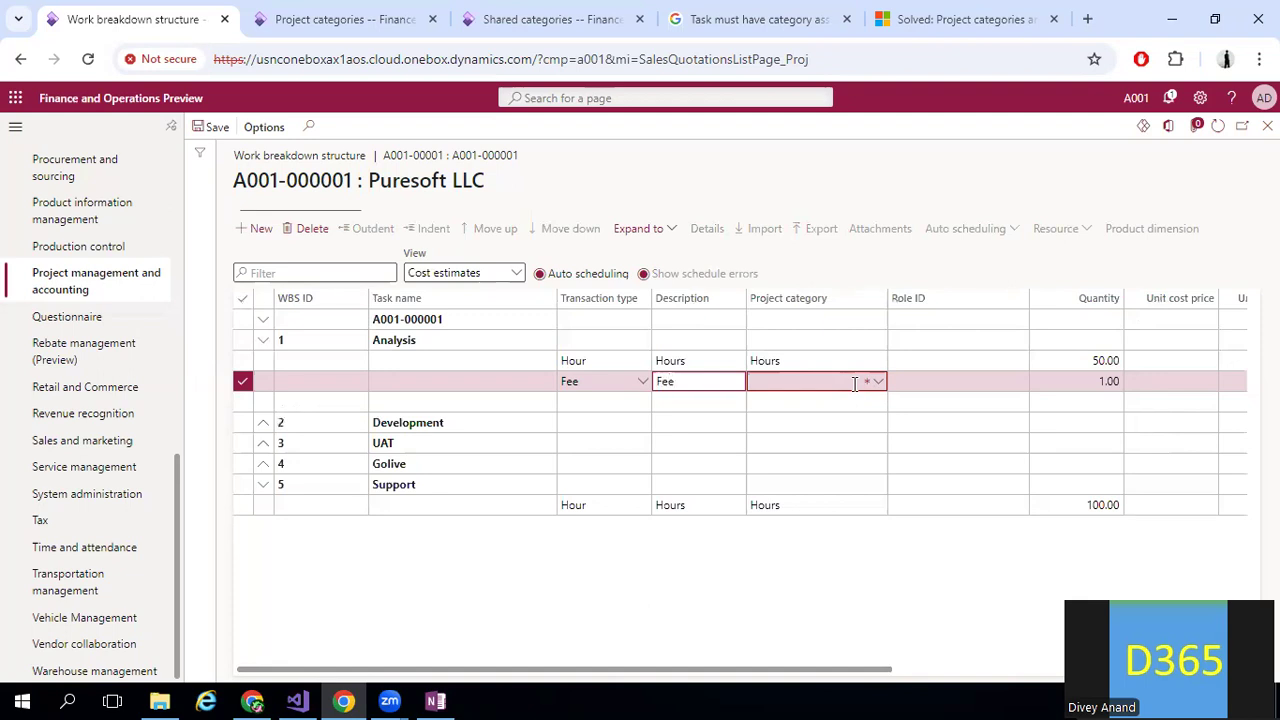
pyautogui.click(854, 384)
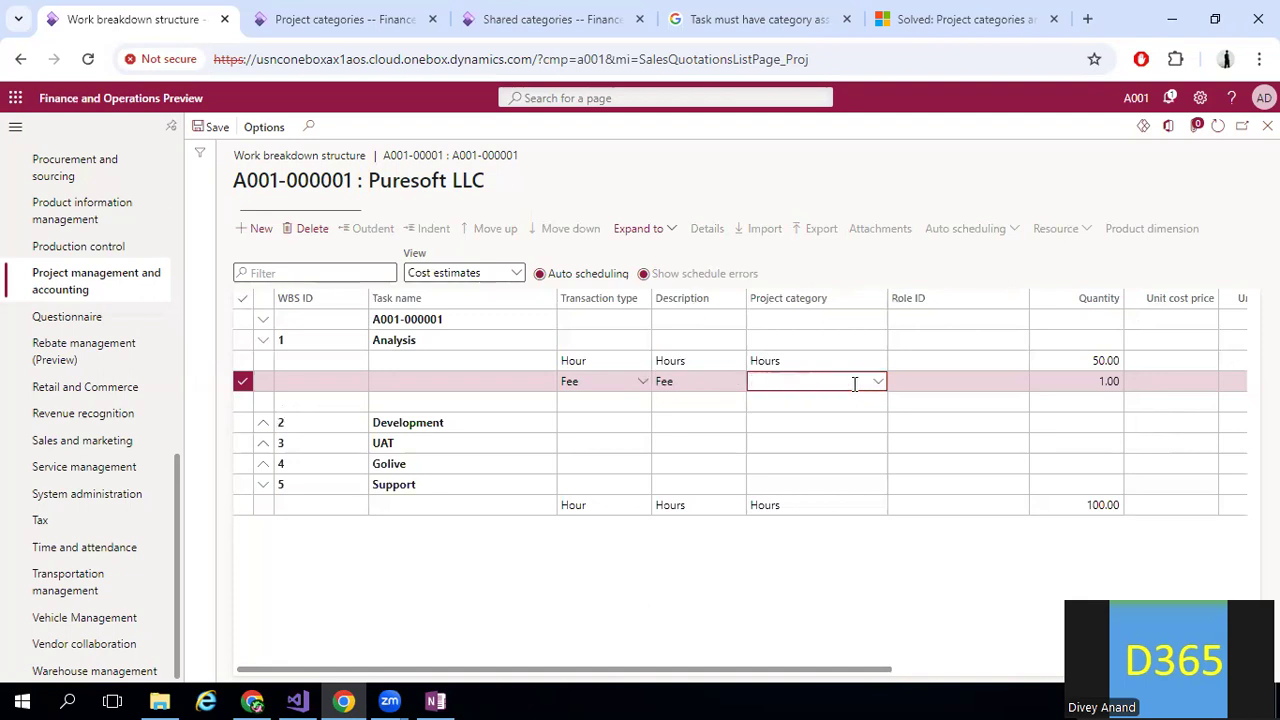
pyautogui.click(877, 384)
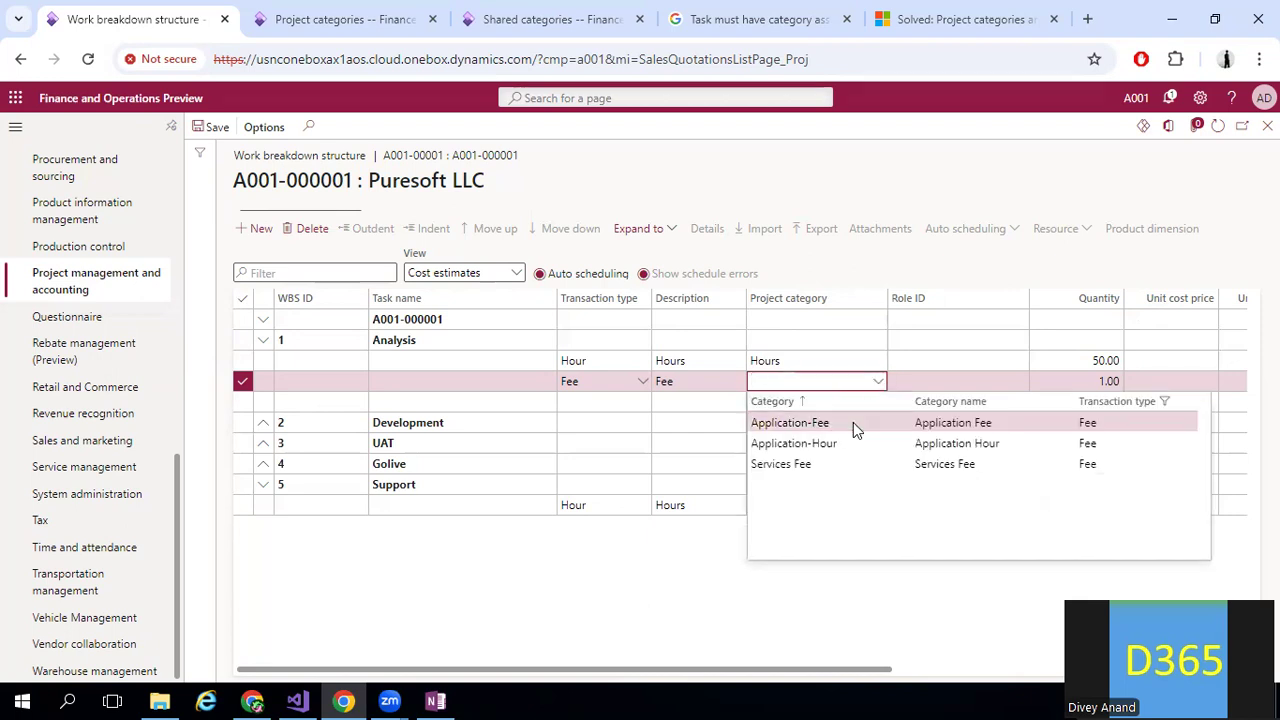
pyautogui.click(1105, 425)
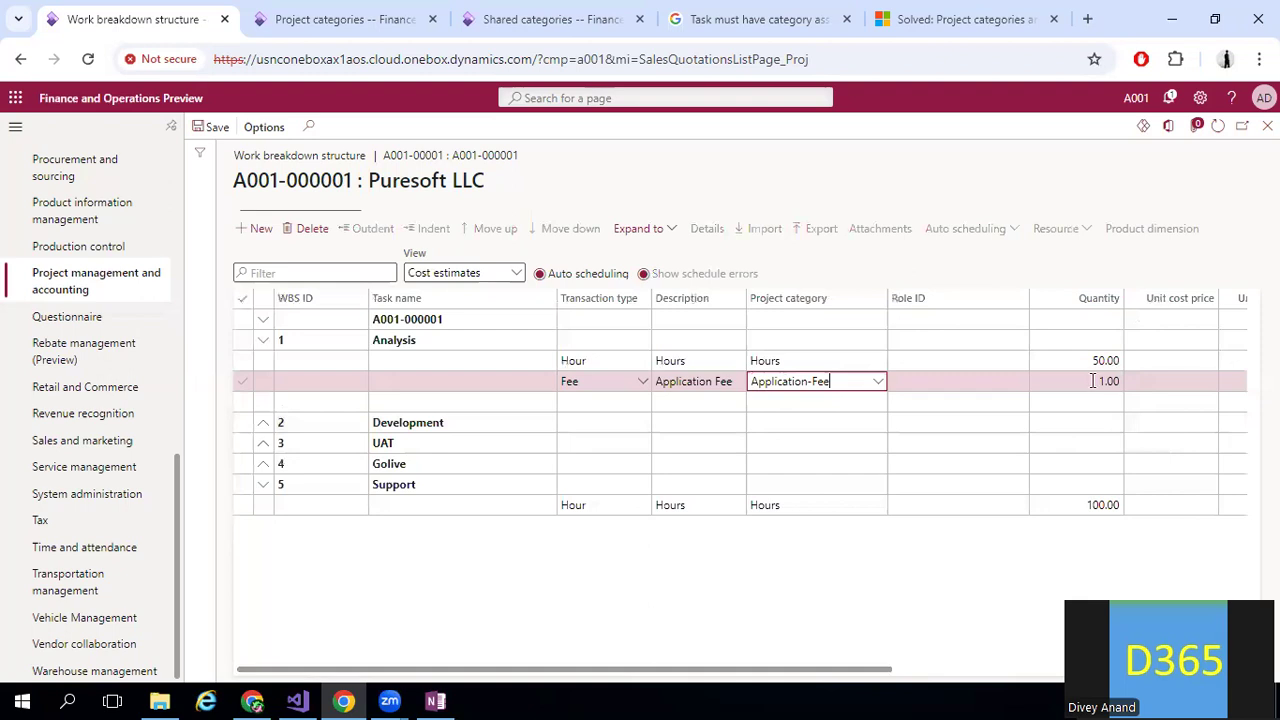
pyautogui.click(1093, 381)
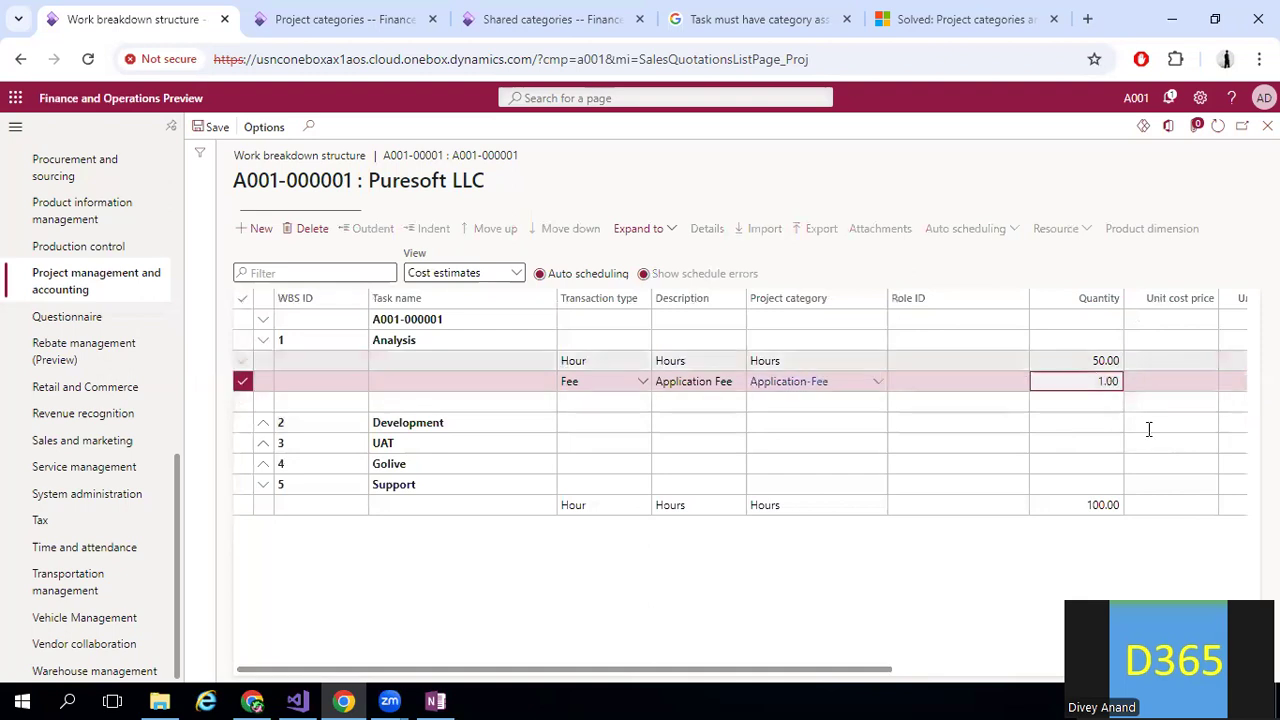
# - Set the Analysis task's Hours line to a unit cost price of 100 and a unit sales price of 120
pyautogui.click(896, 671)
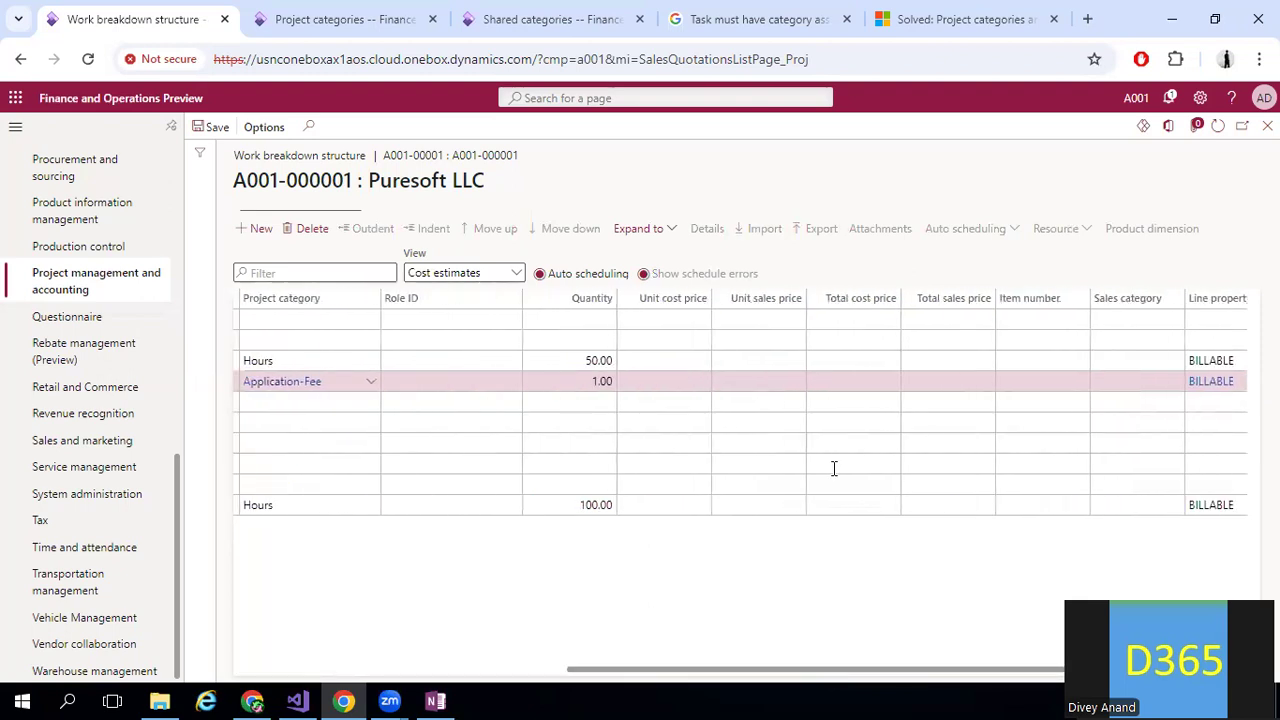
pyautogui.click(675, 362)
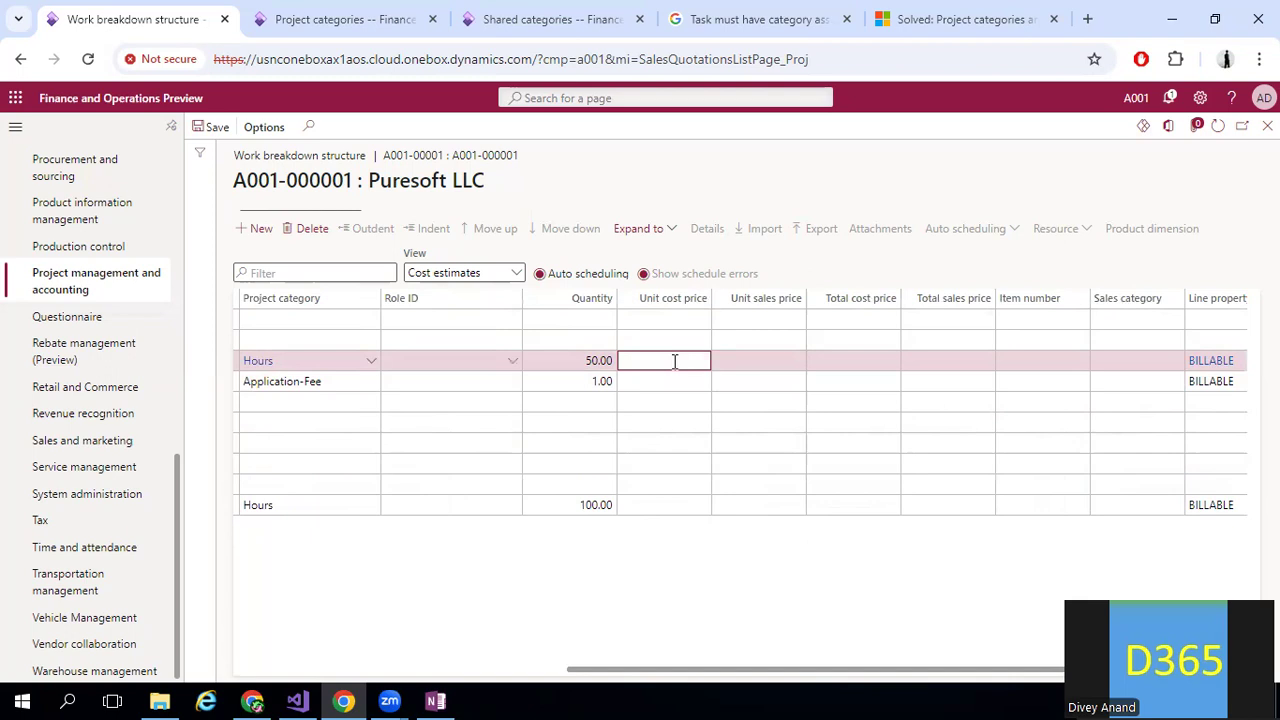
pyautogui.press('Tab')
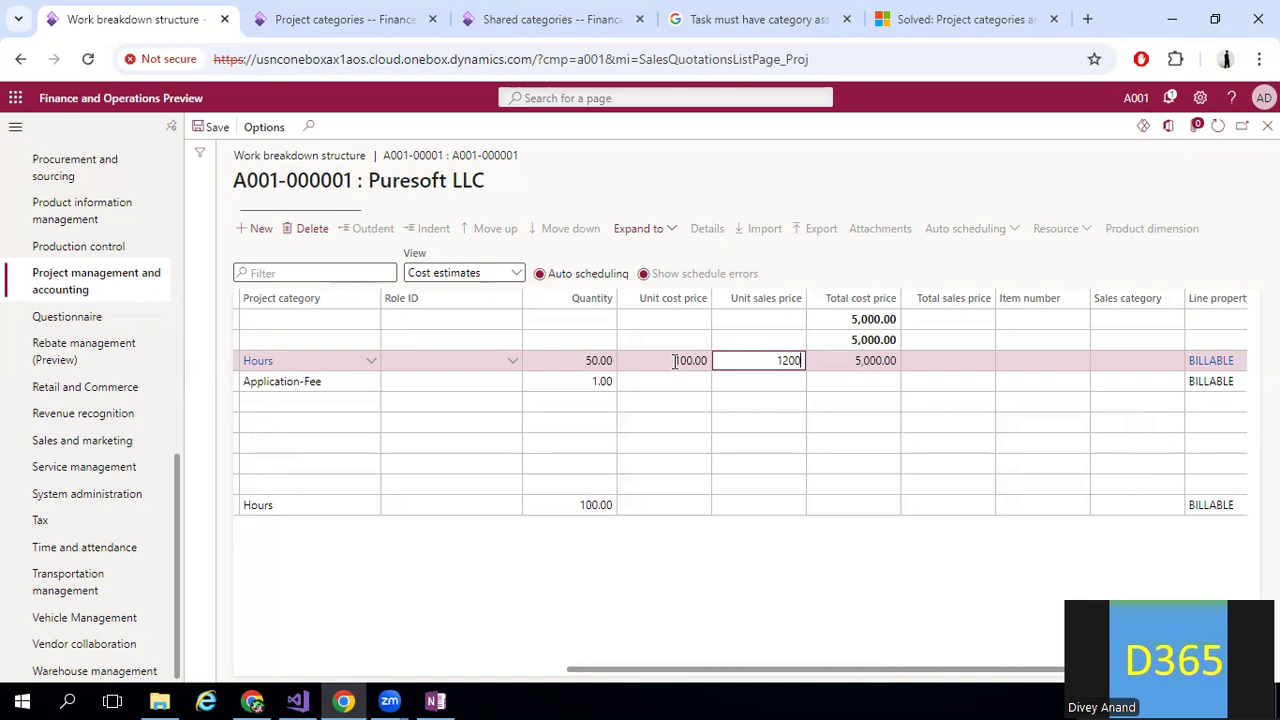
pyautogui.press('Tab')
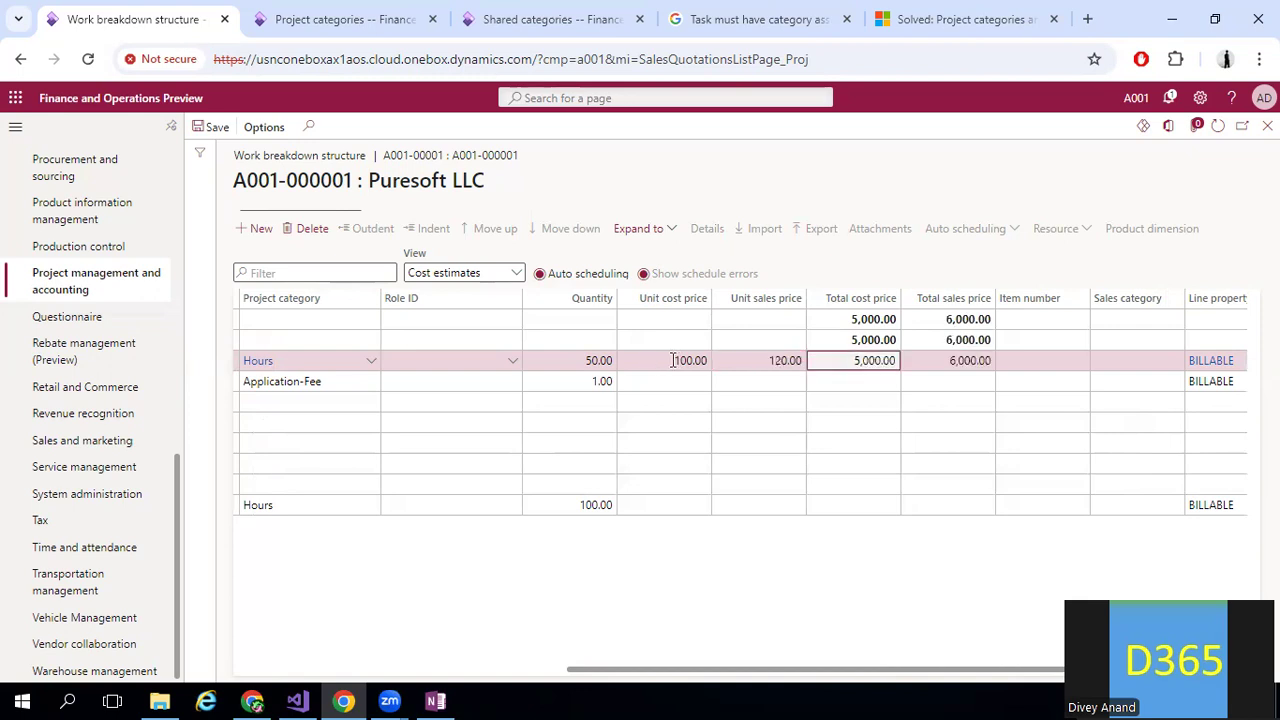
# - Change the unit cost price of the Analysis task's Hours line to 50
pyautogui.click(673, 361)
pyautogui.press('BackSpace')
pyautogui.press('BackSpace')
pyautogui.press('BackSpace')
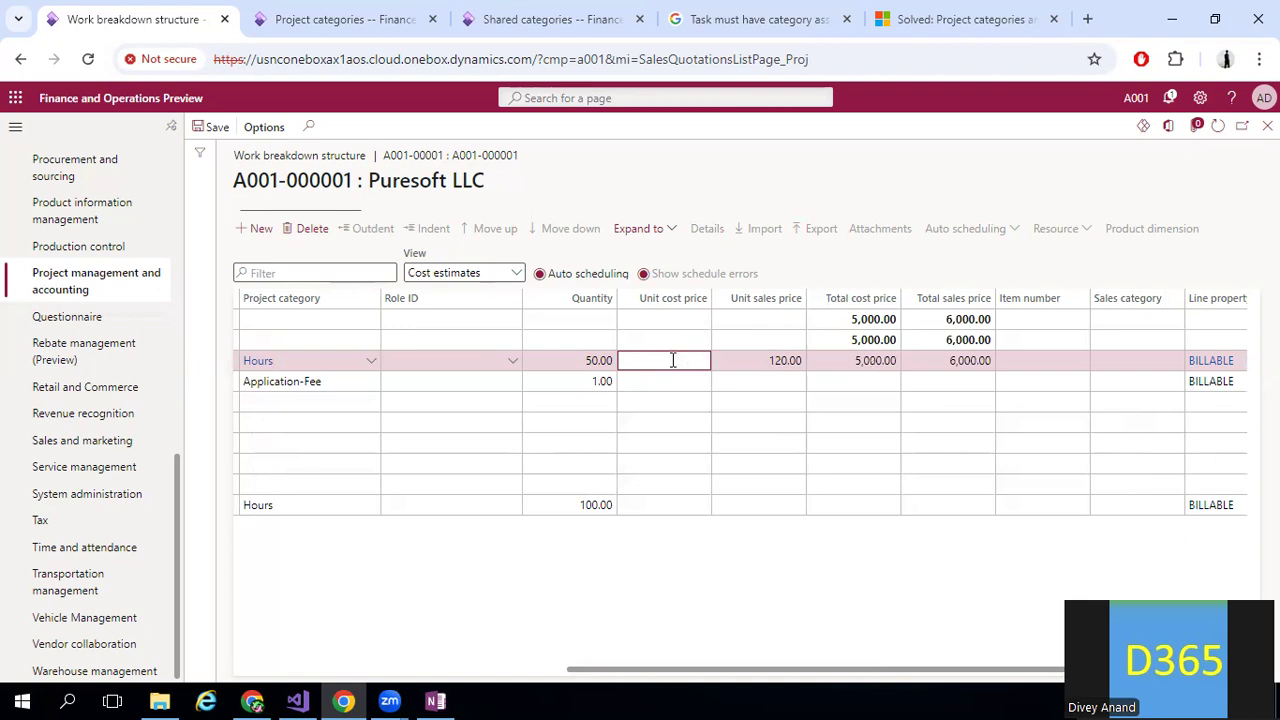
pyautogui.write('50')
pyautogui.press('Tab')
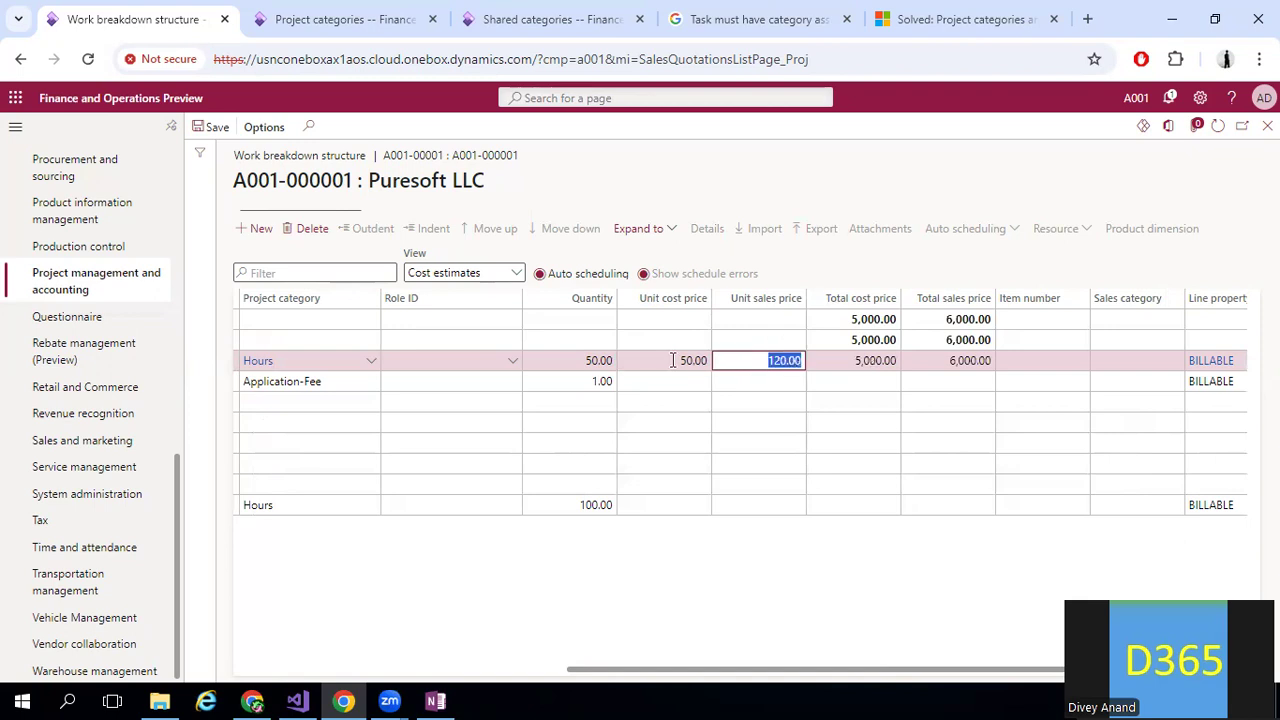
# - Set the unit sales price to 120 on the Analysis task's Hours line and to 1000 on its Application-Fee line
pyautogui.press('BackSpace')
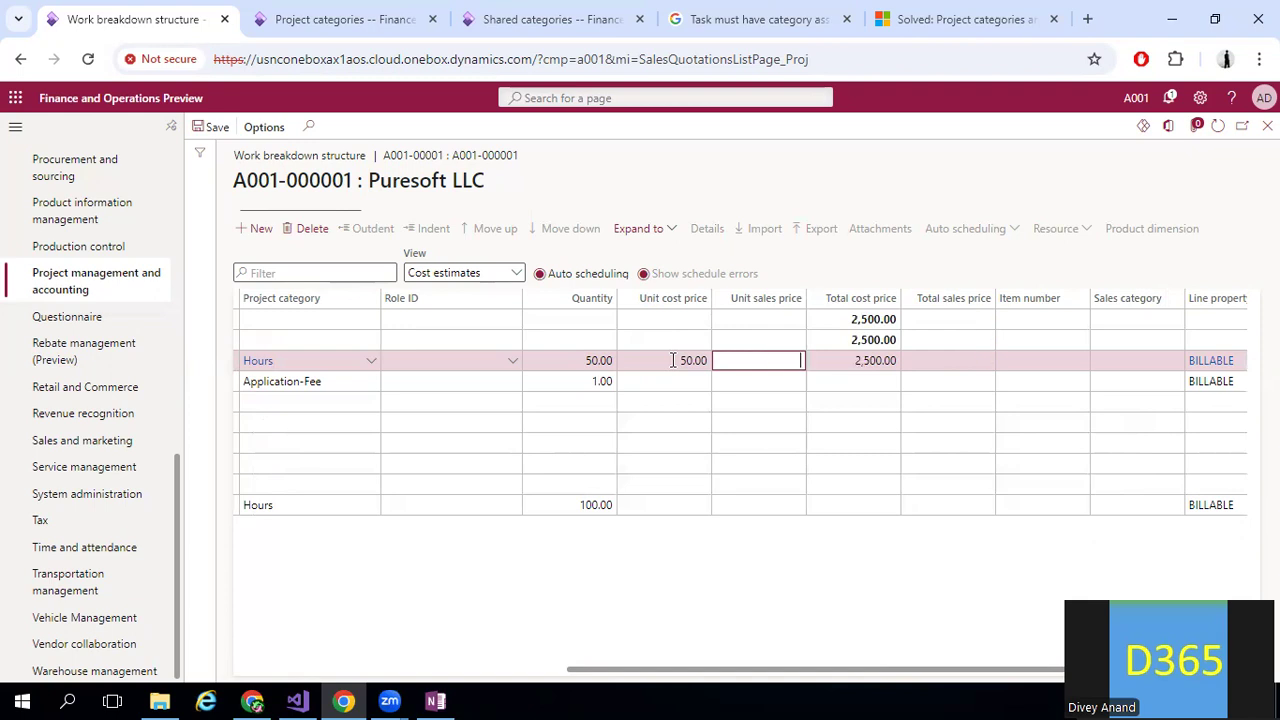
pyautogui.press('Tab')
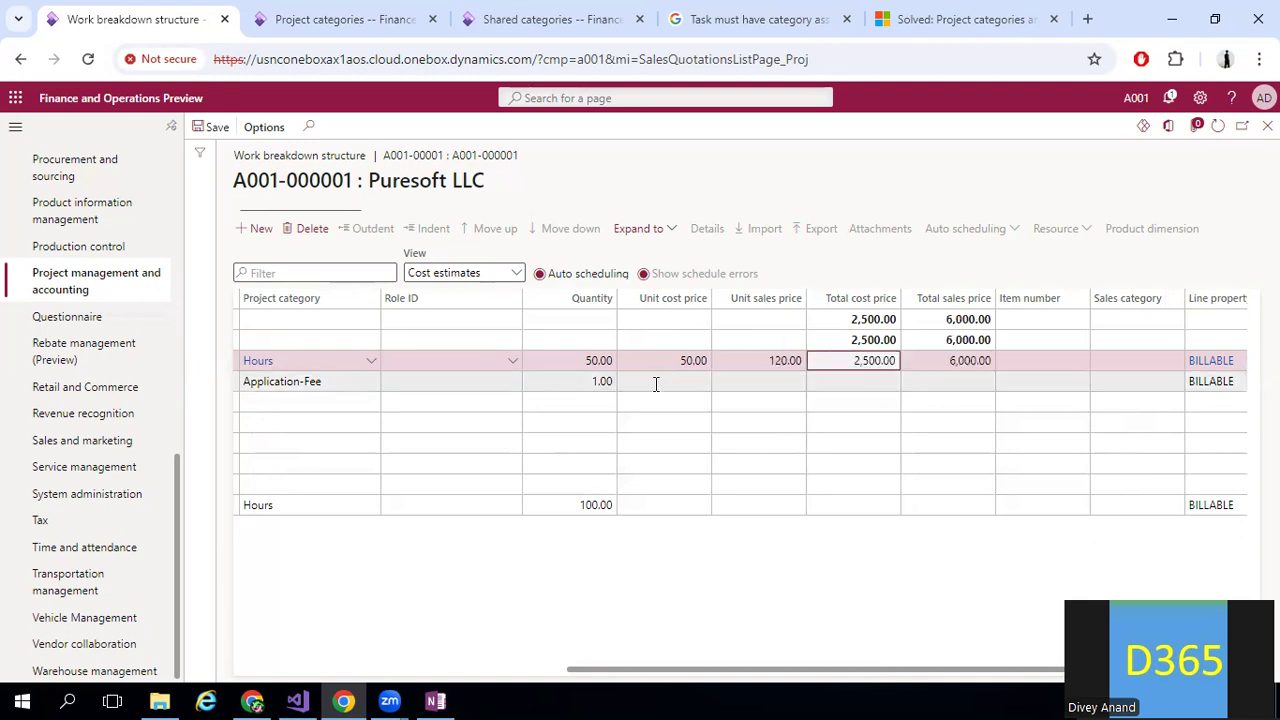
pyautogui.click(656, 384)
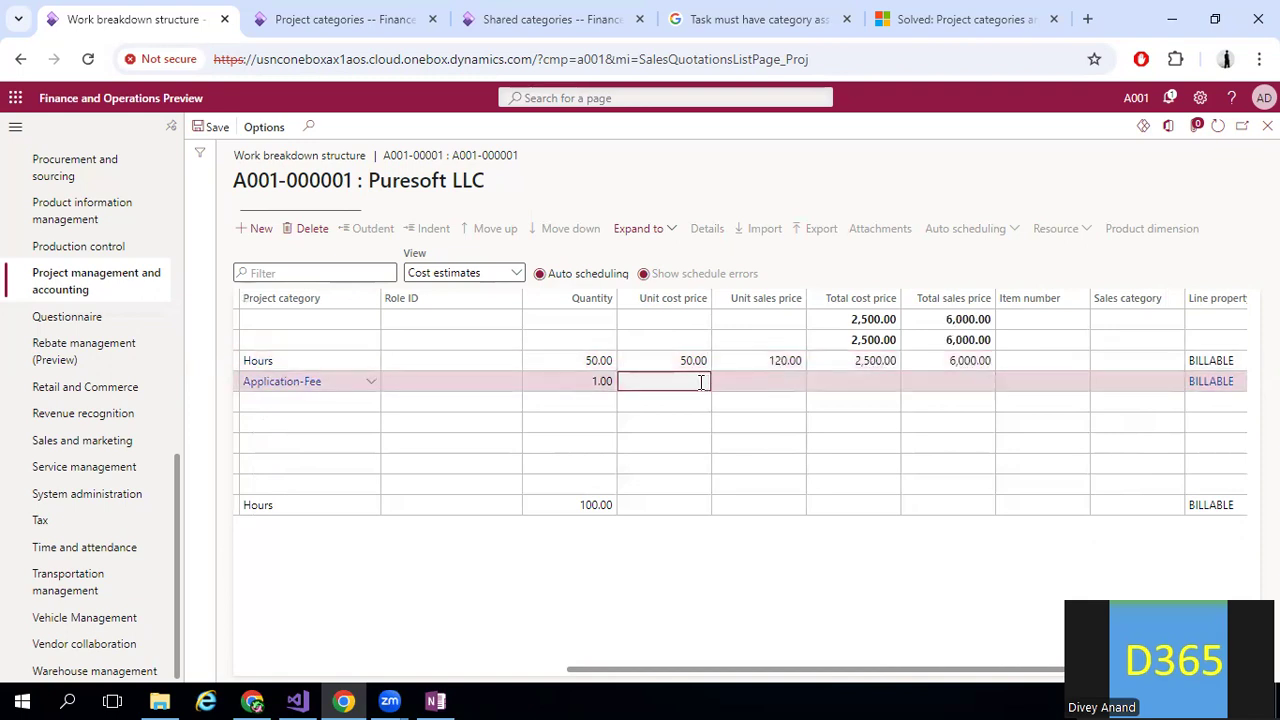
pyautogui.click(747, 384)
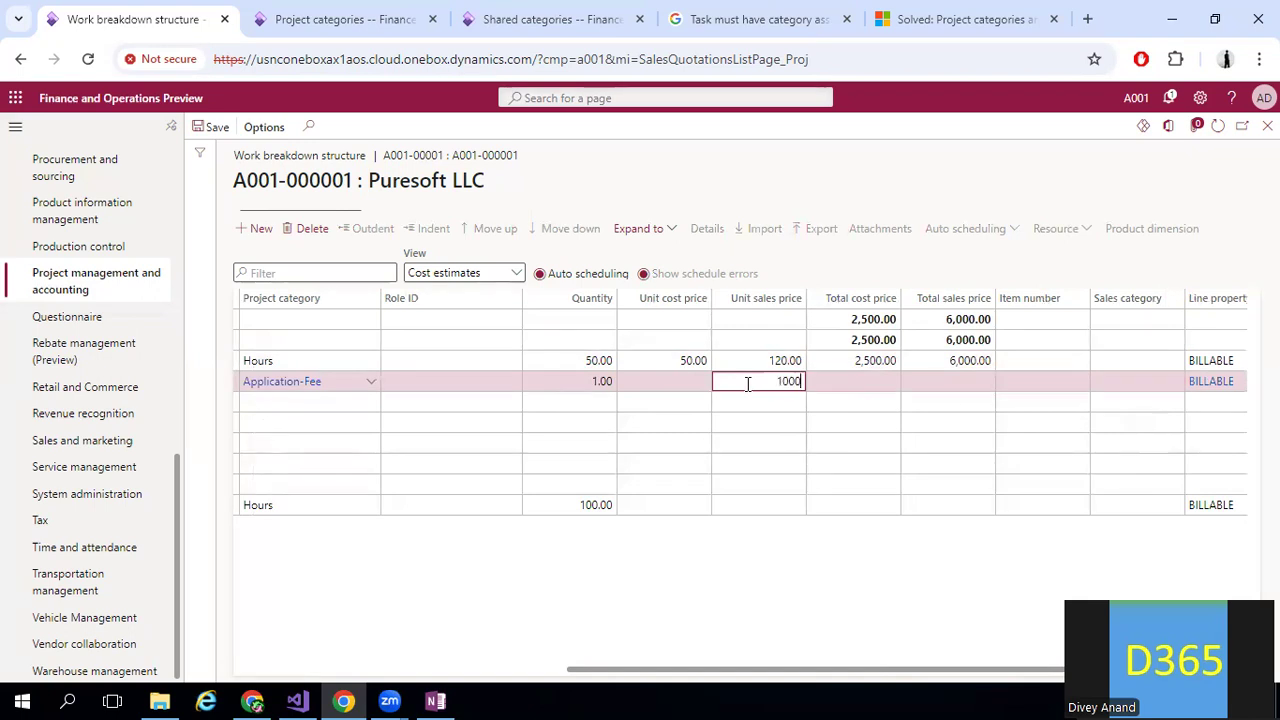
pyautogui.press('Tab')
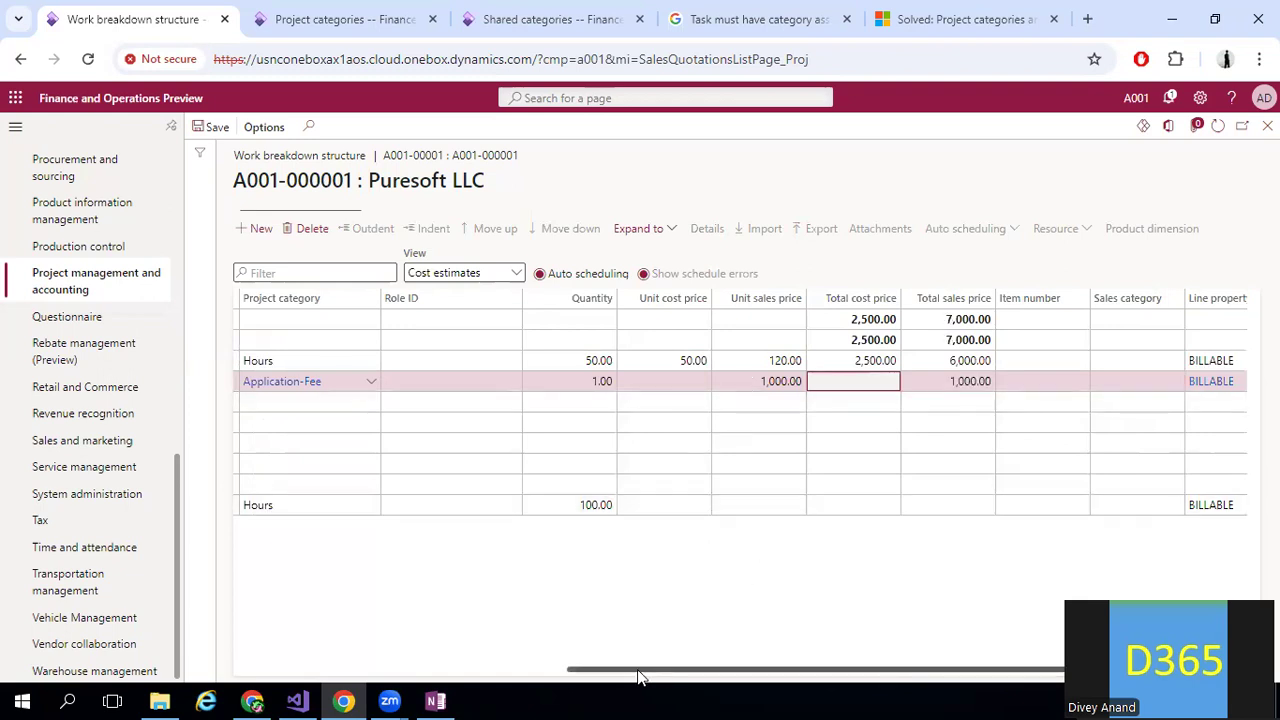
pyautogui.moveTo(640, 670); pyautogui.dragTo(240, 683)
pyautogui.click(594, 410)
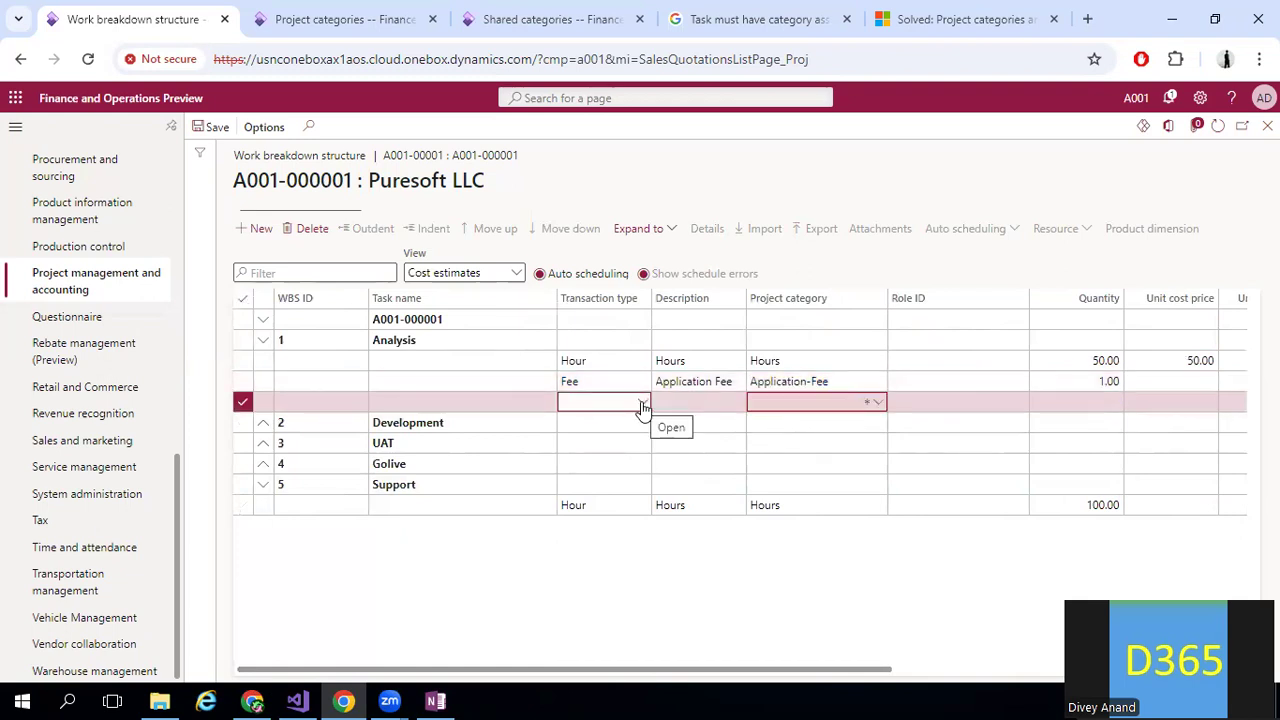
pyautogui.click(643, 403)
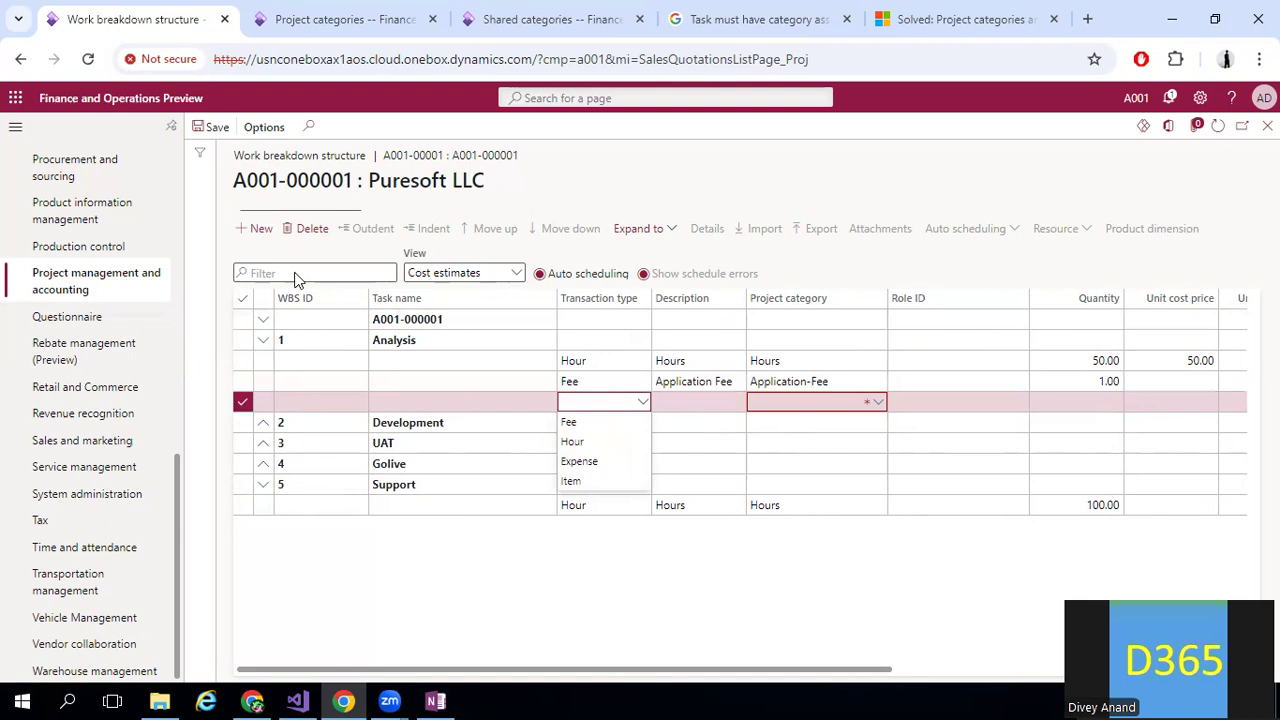
pyautogui.click(309, 229)
pyautogui.click(564, 345)
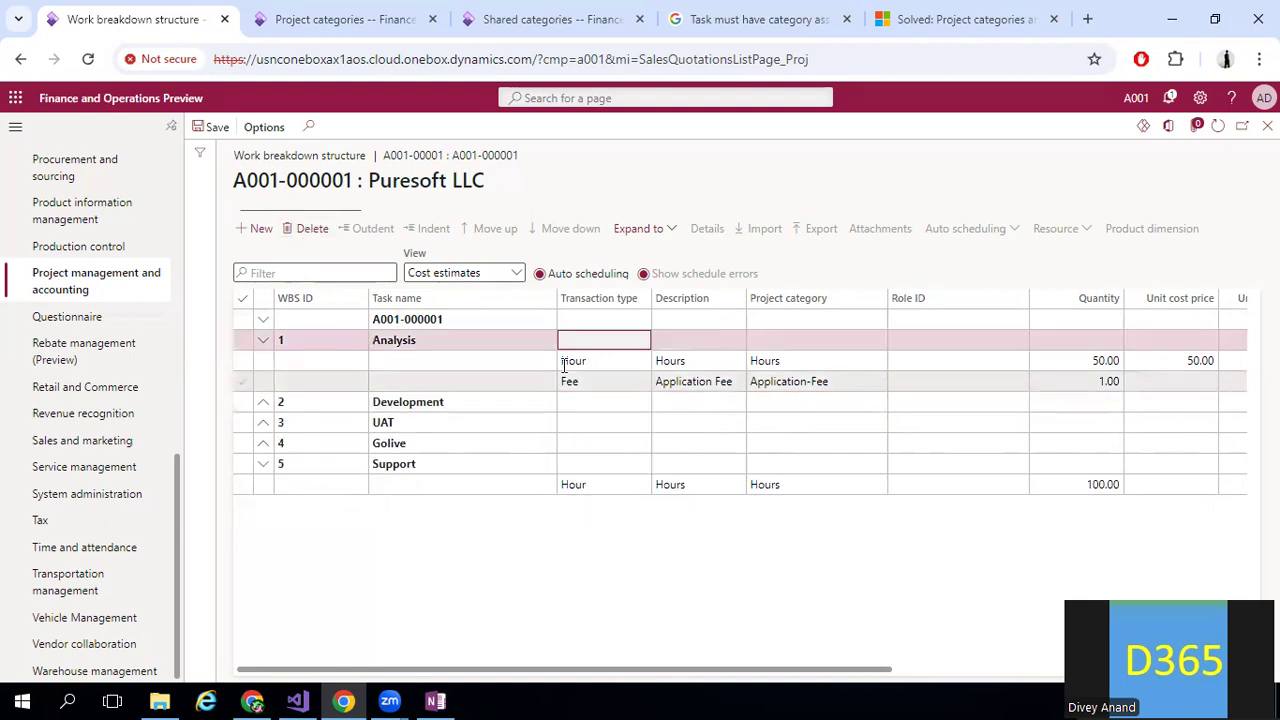
# - Expand the Development, UAT, Golive and Support tasks to examine their Hour estimate lines
pyautogui.click(246, 365)
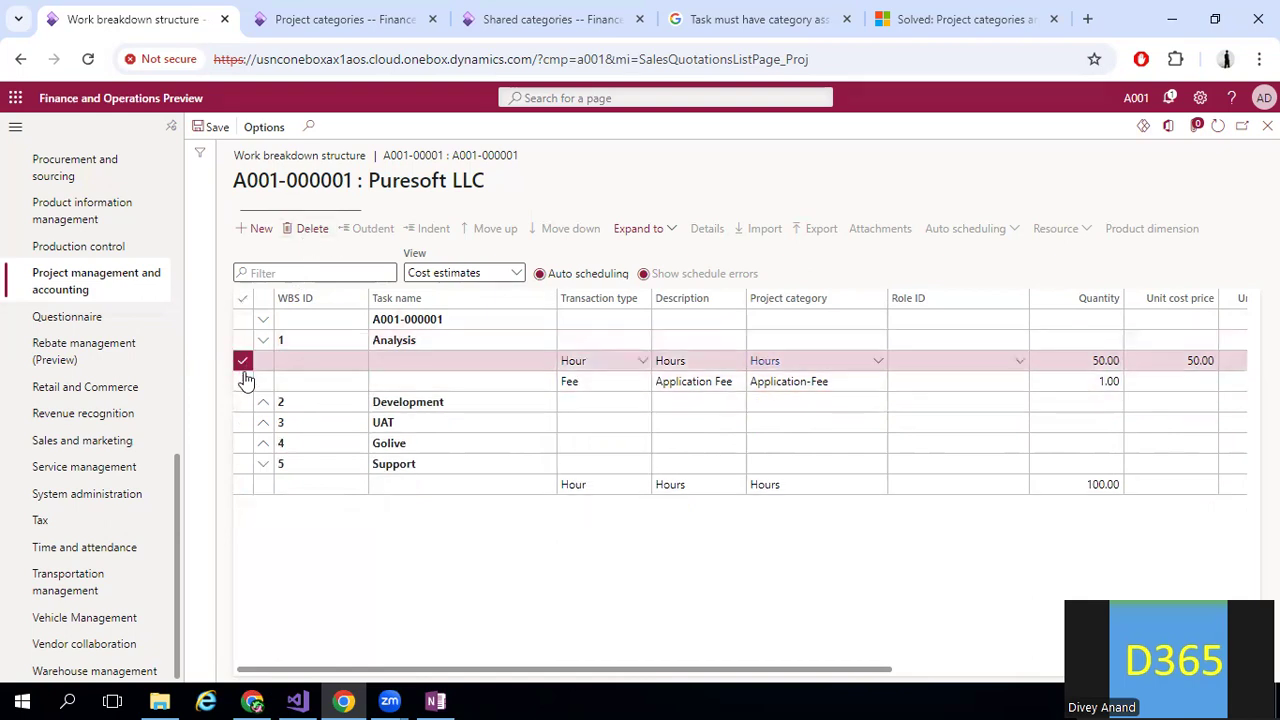
pyautogui.click(244, 382)
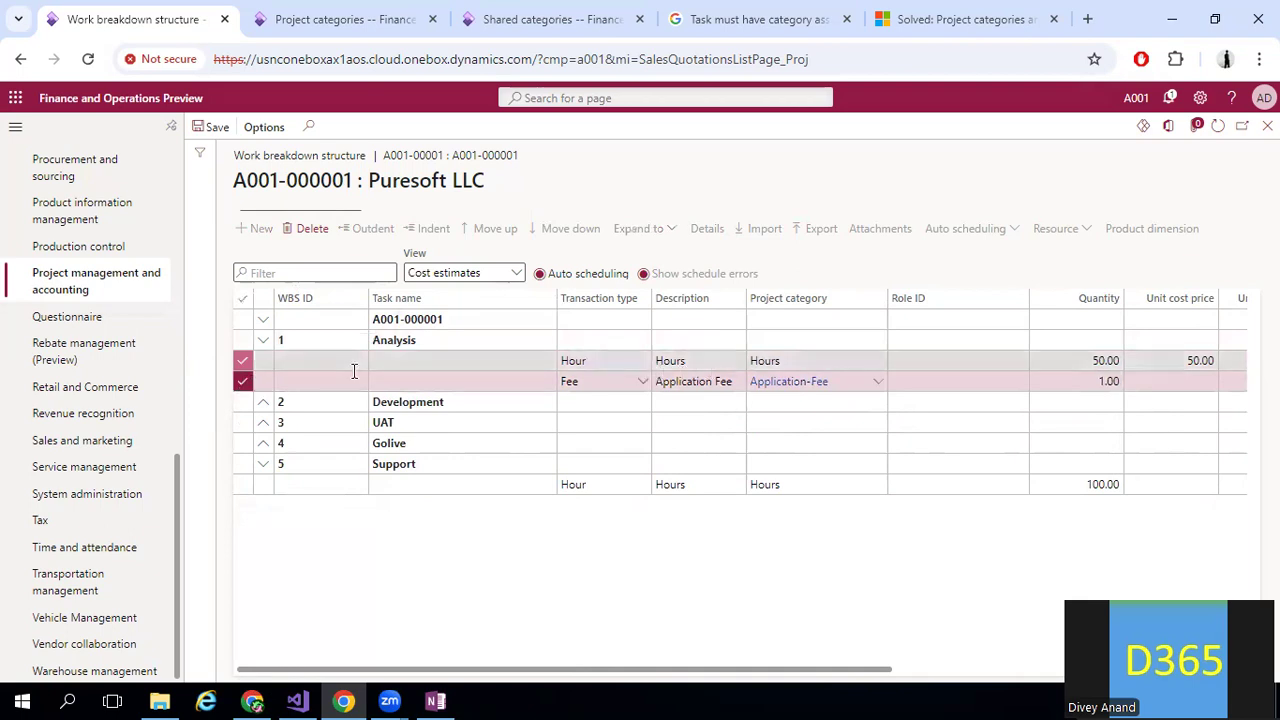
pyautogui.click(257, 408)
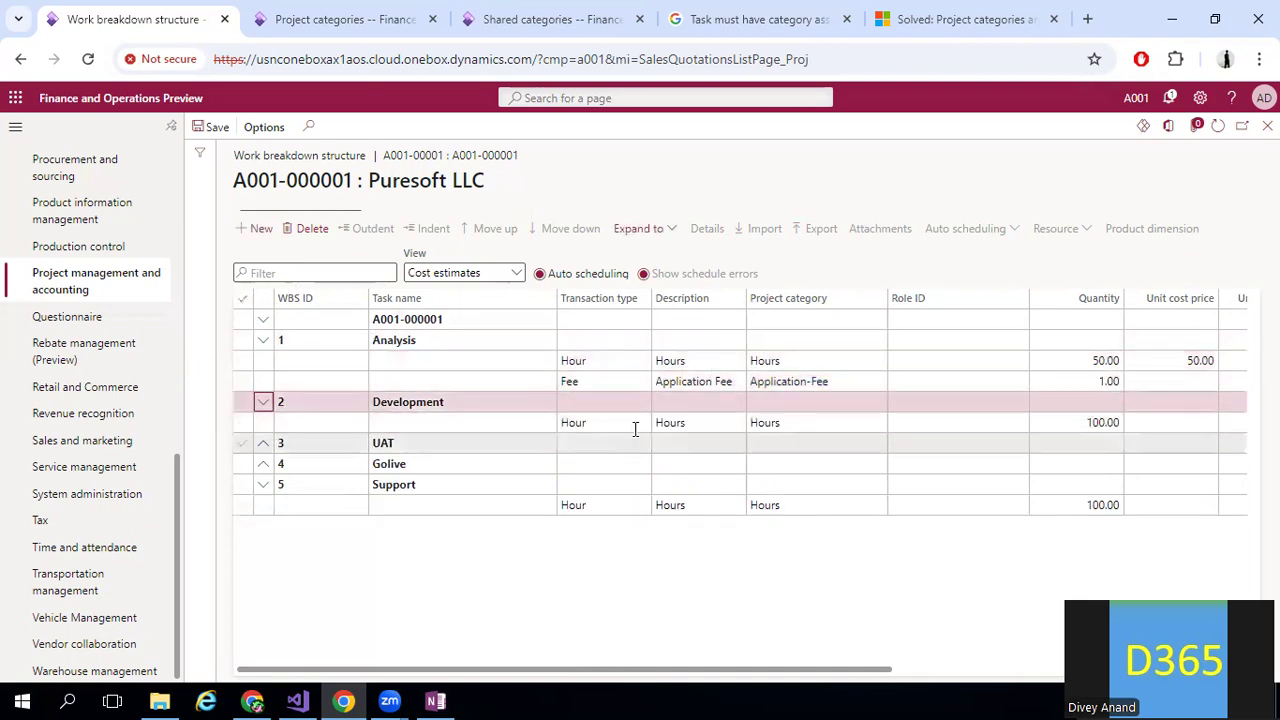
pyautogui.click(268, 447)
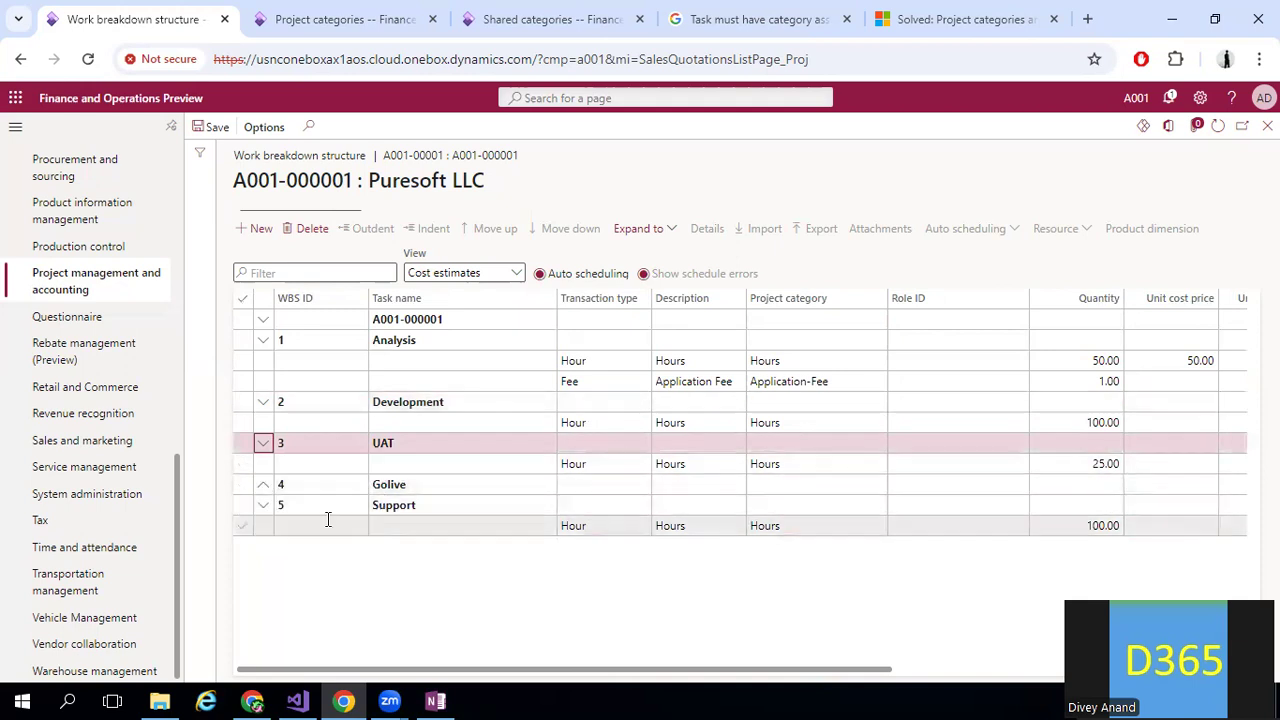
pyautogui.click(262, 510)
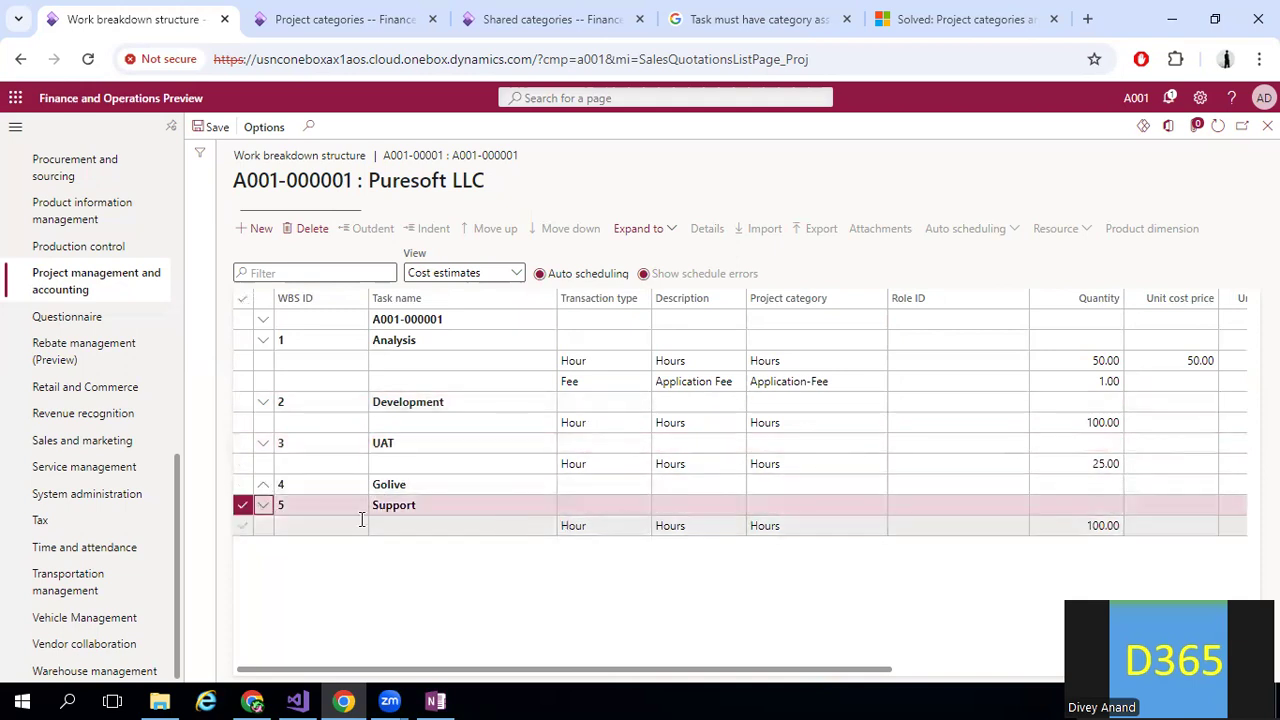
pyautogui.click(262, 505)
pyautogui.click(265, 488)
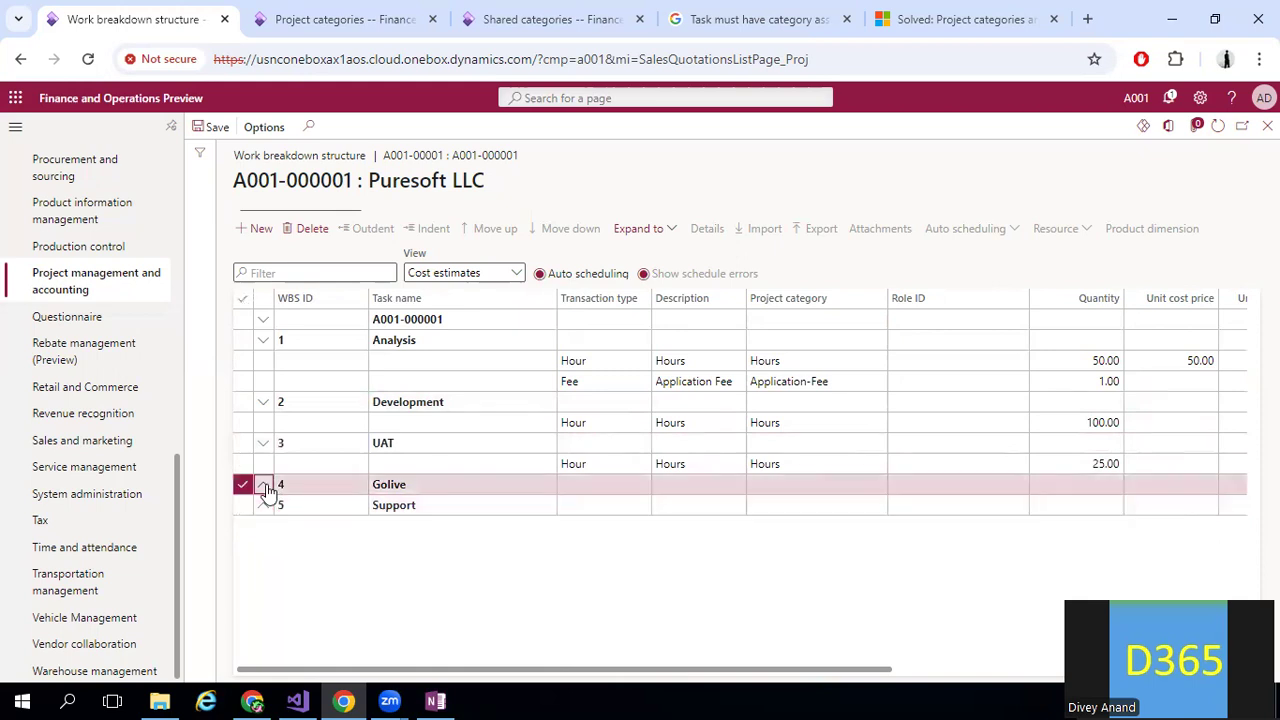
pyautogui.click(264, 526)
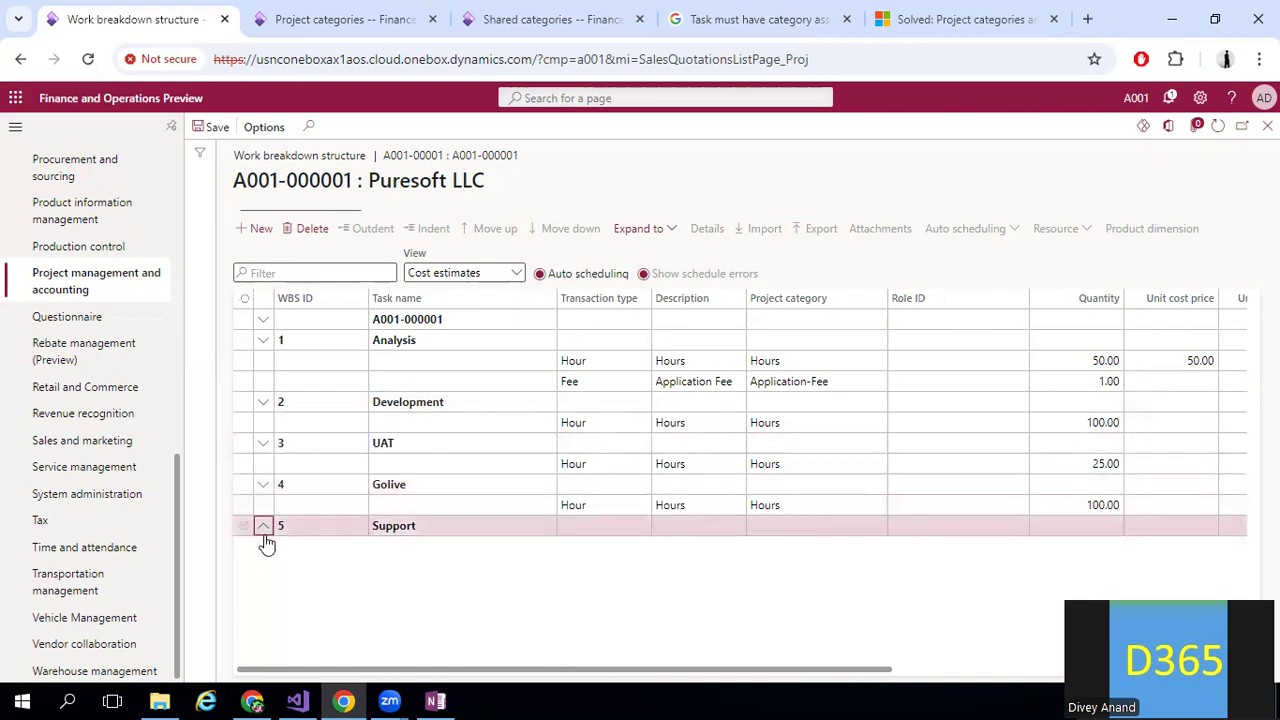
pyautogui.click(518, 276)
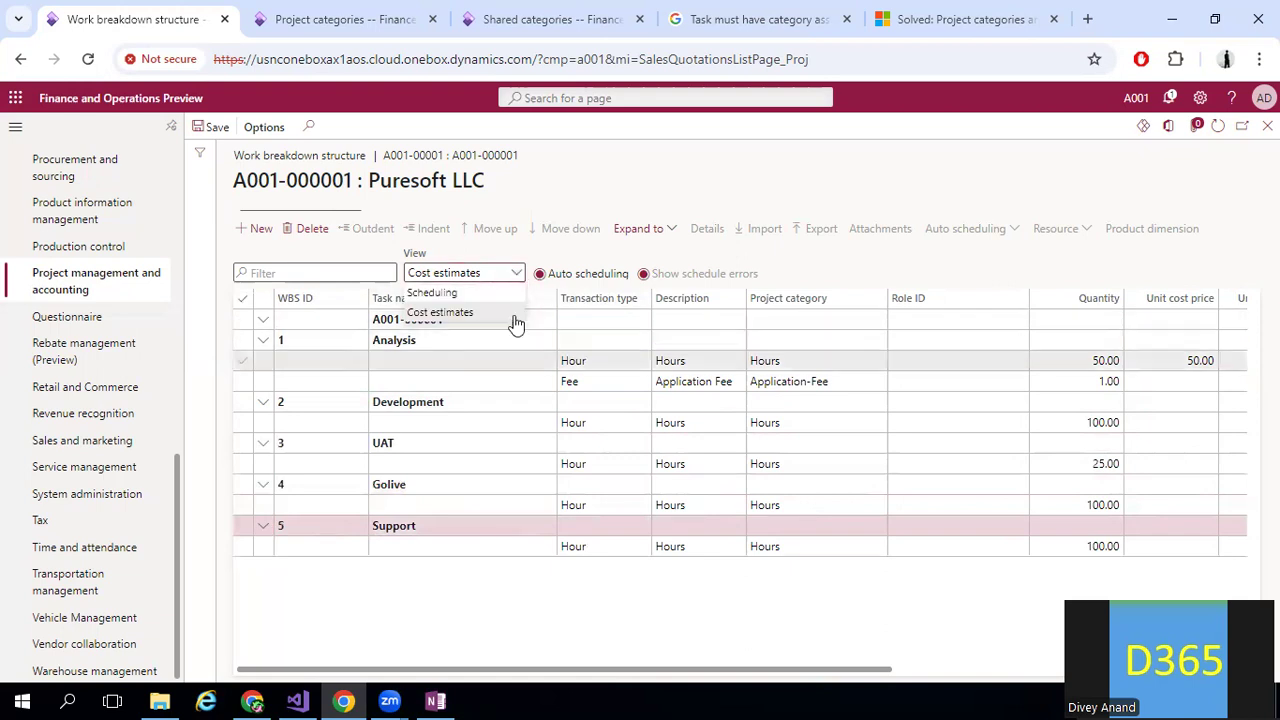
# - Save and close the work breakdown structure, and create the project quotation's lines from the WBS
pyautogui.click(214, 132)
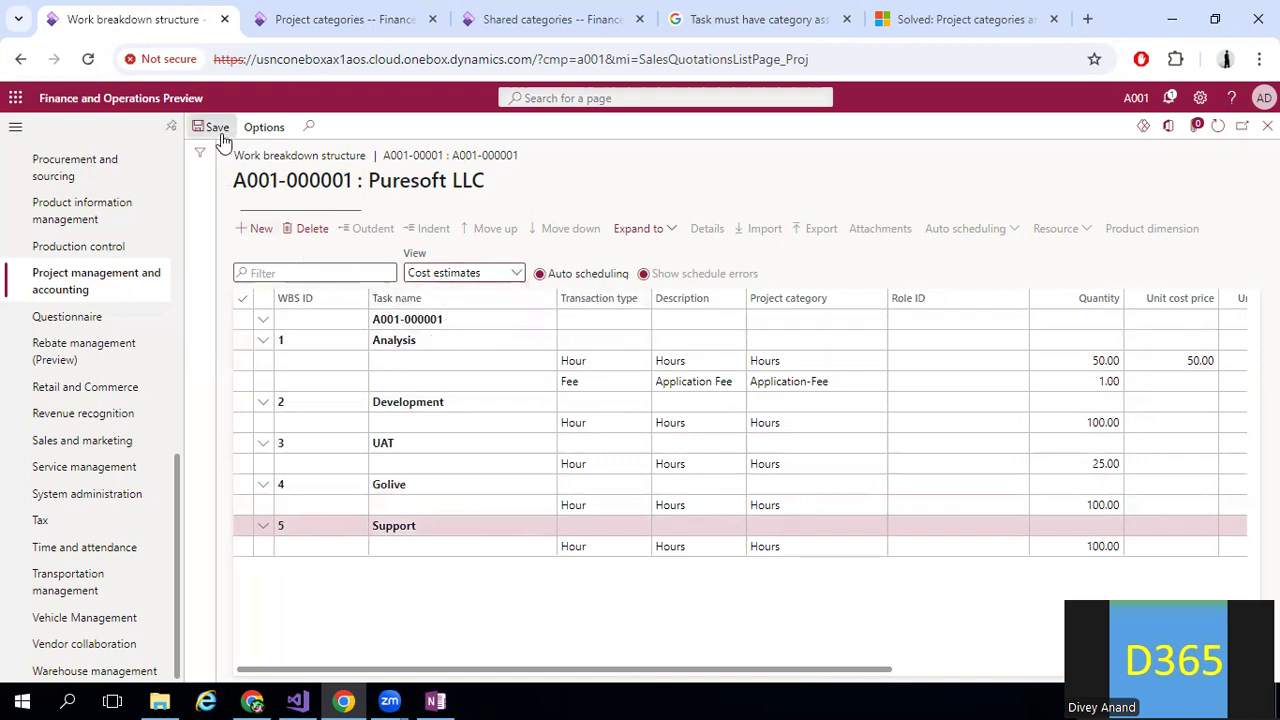
pyautogui.click(1267, 126)
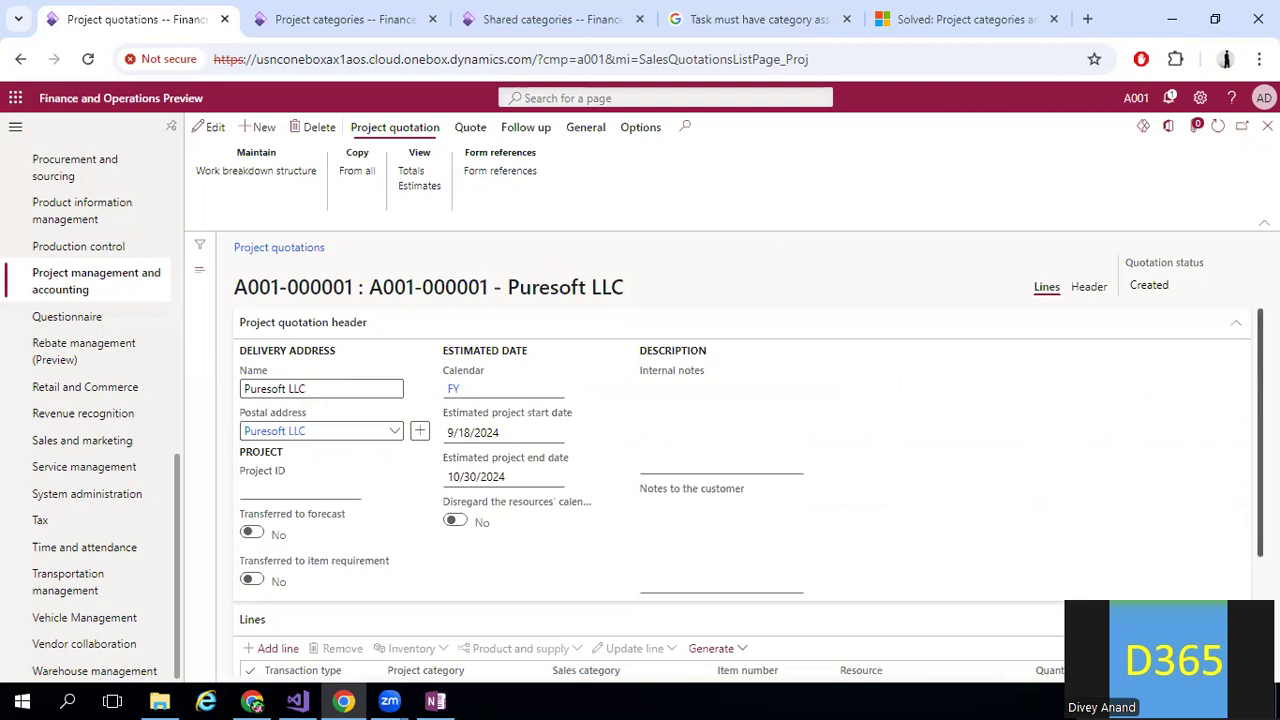
pyautogui.scroll(-2, 1157, 415)
pyautogui.click(741, 482)
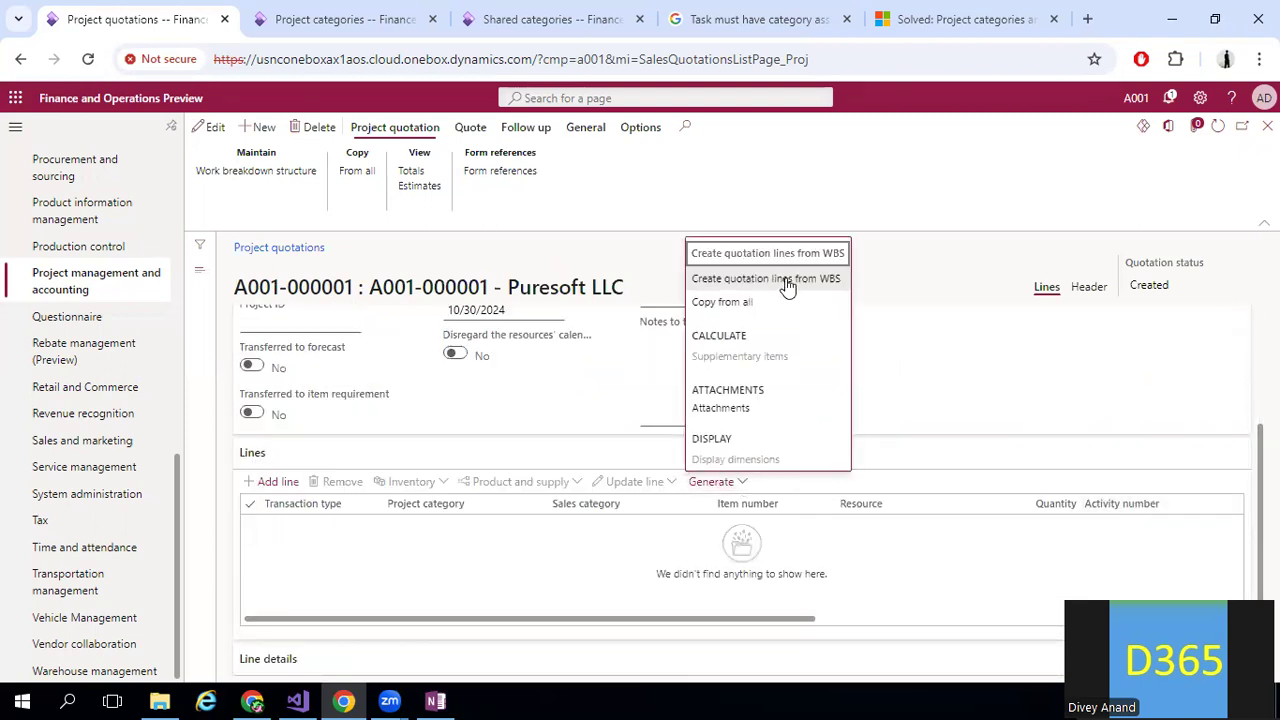
pyautogui.click(786, 281)
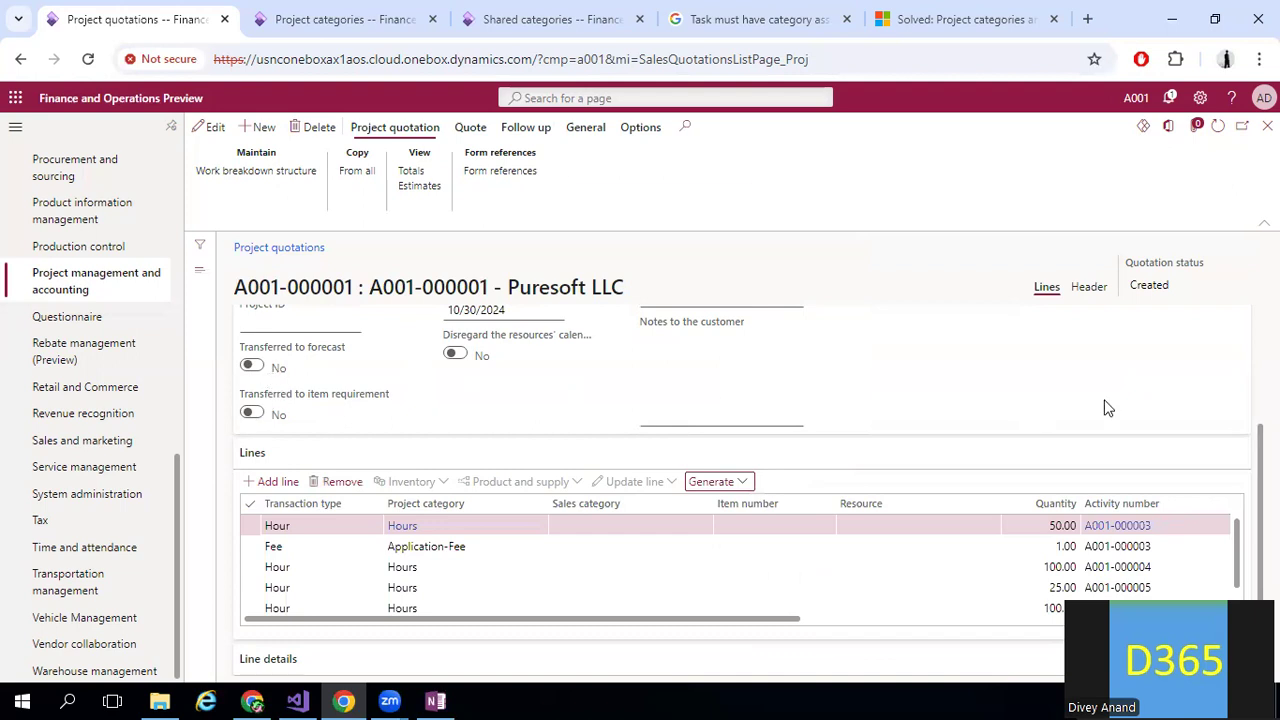
# - Enter "Prject D365 Implementation" as the quotation's internal notes and "Good Luck" as the notes to the customer
pyautogui.scroll(2, 1260, 460)
pyautogui.scroll(1, 1260, 460)
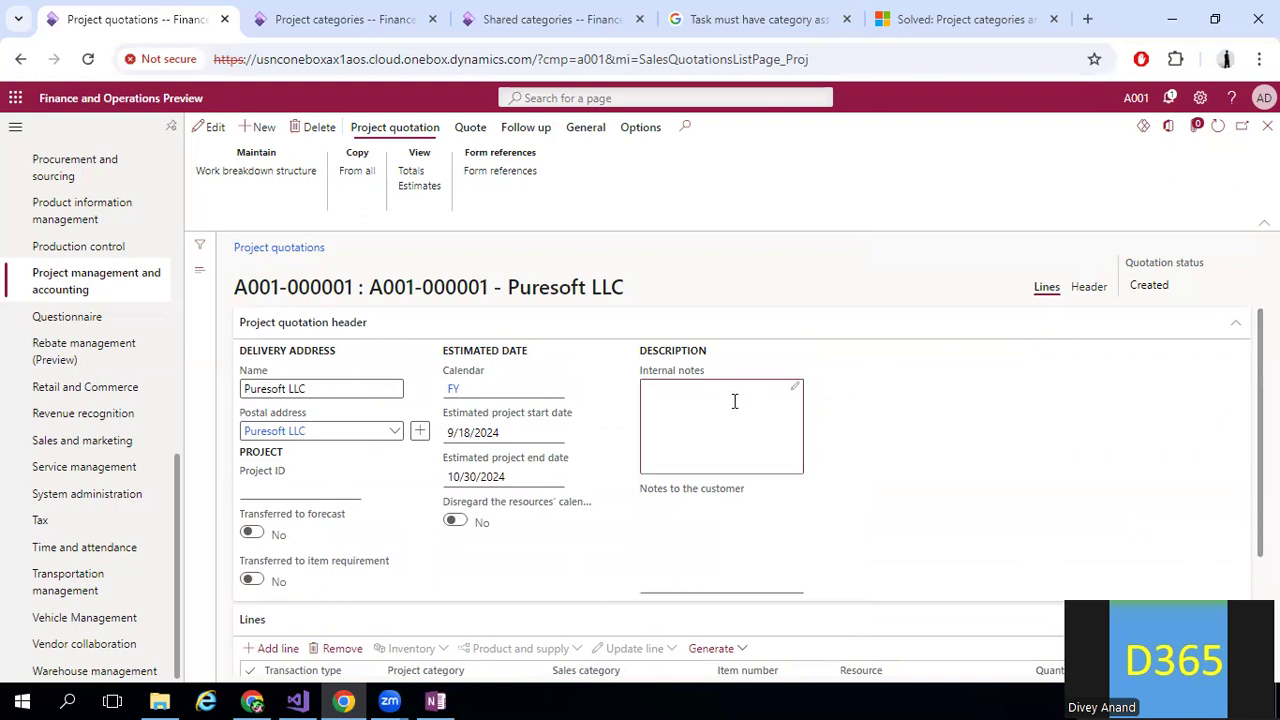
pyautogui.click(766, 399)
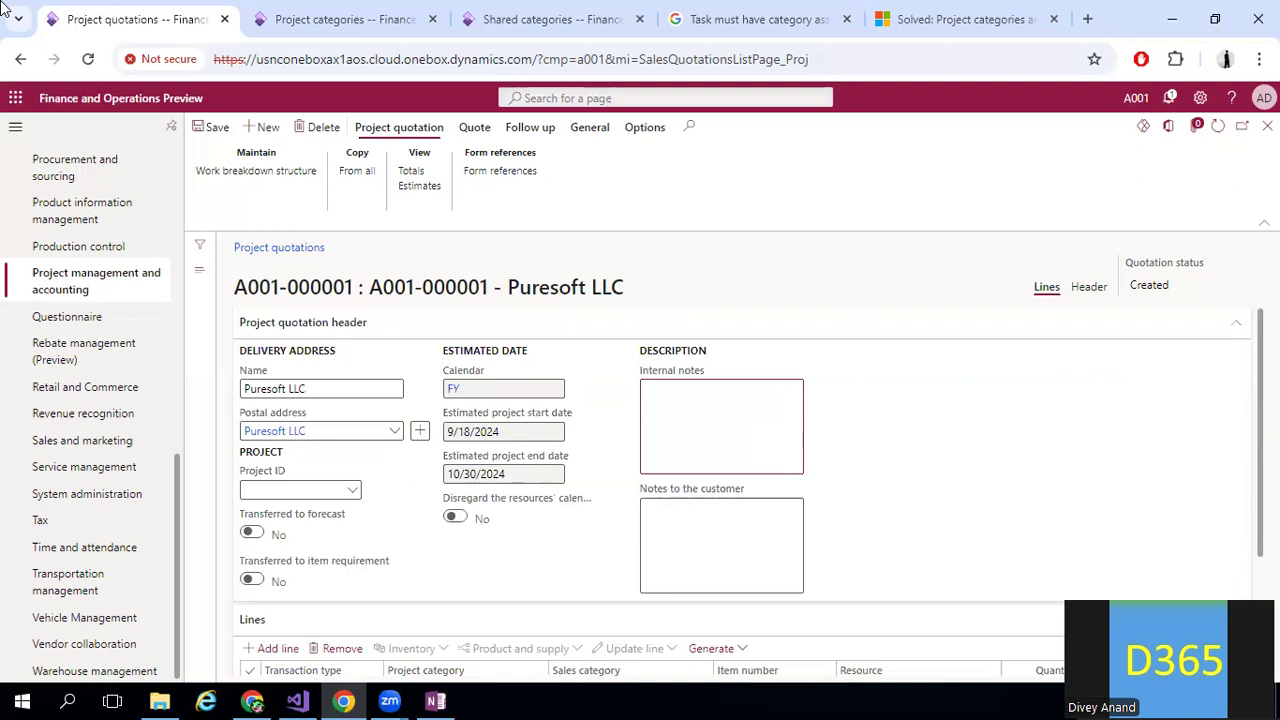
pyautogui.write('Prject D365 Implementation')
pyautogui.press('Tab')
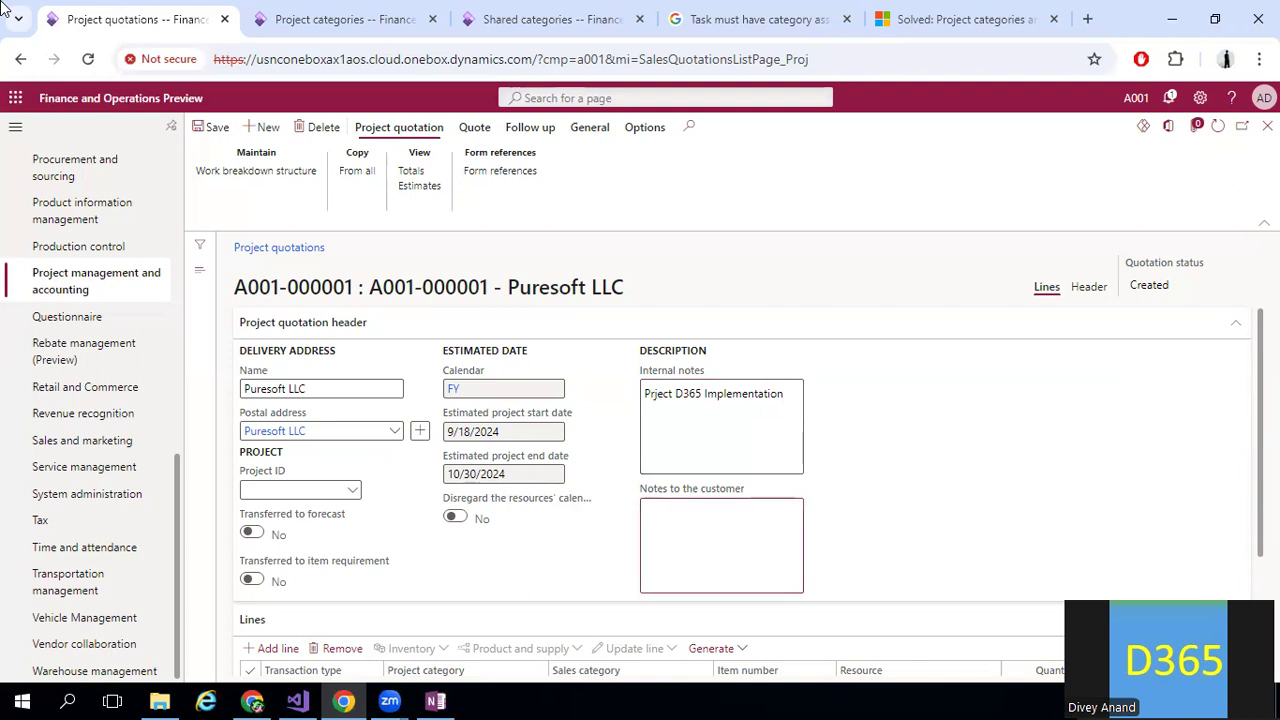
pyautogui.write('Goo')
pyautogui.write('d K')
pyautogui.write('Luck')
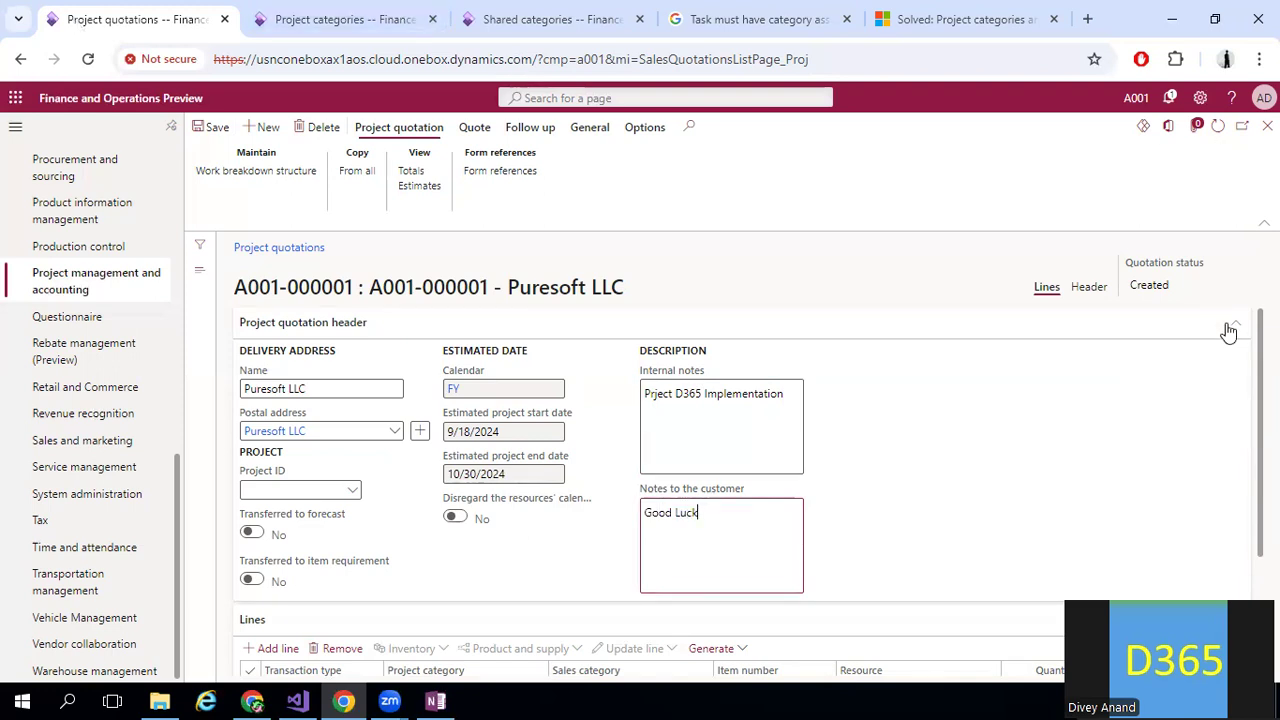
# - Examine the generated quotation lines and the General and Project details of the first 100-quantity Hours line
pyautogui.scroll(-3, 1260, 450)
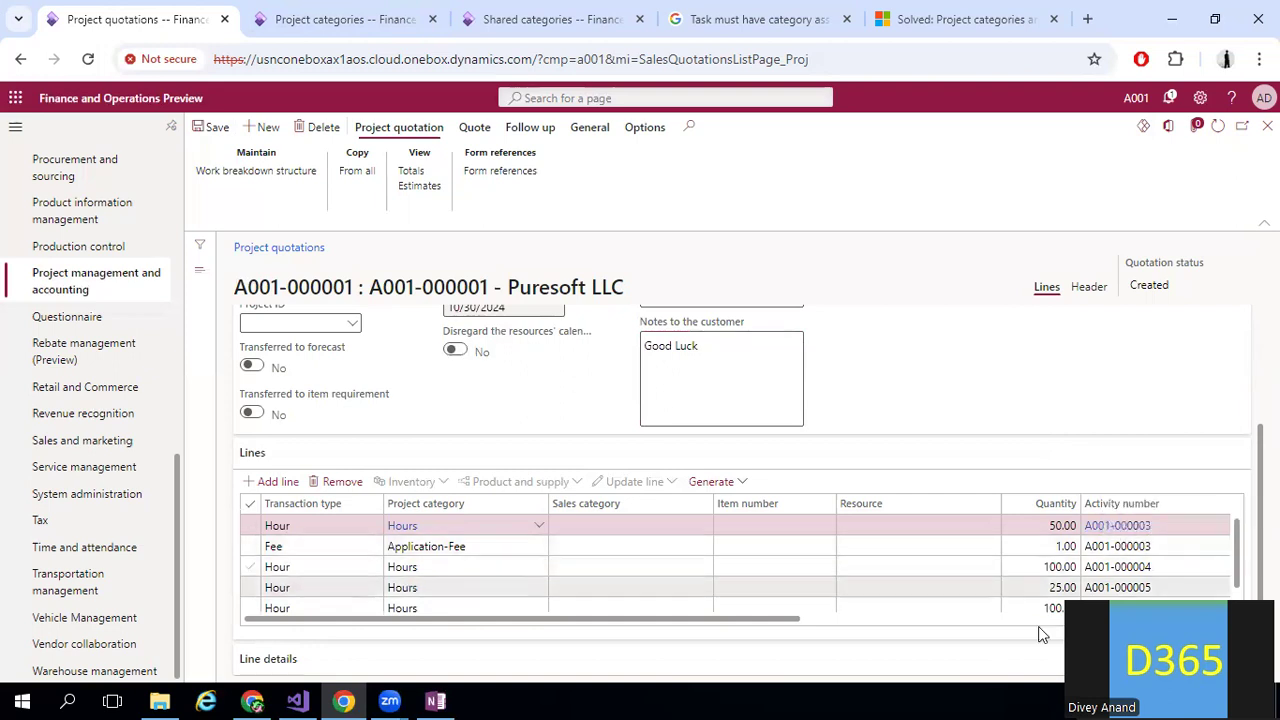
pyautogui.moveTo(776, 625); pyautogui.dragTo(697, 640)
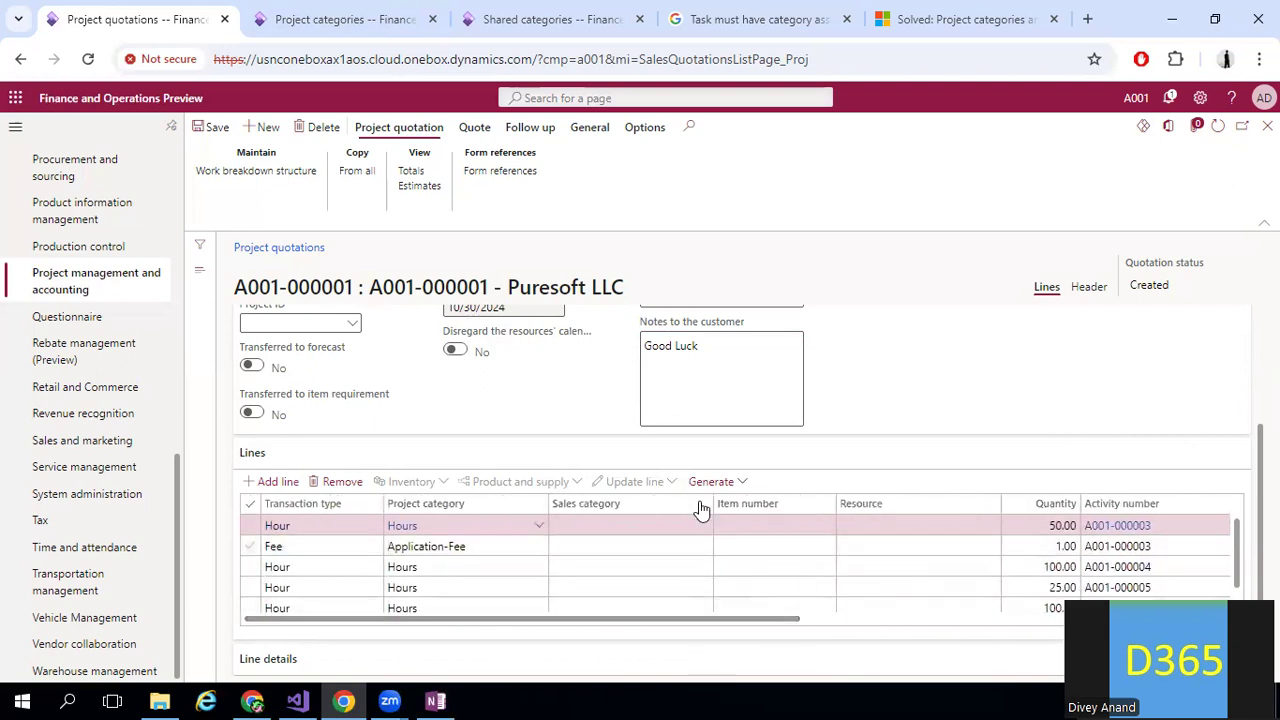
pyautogui.click(757, 529)
pyautogui.click(639, 528)
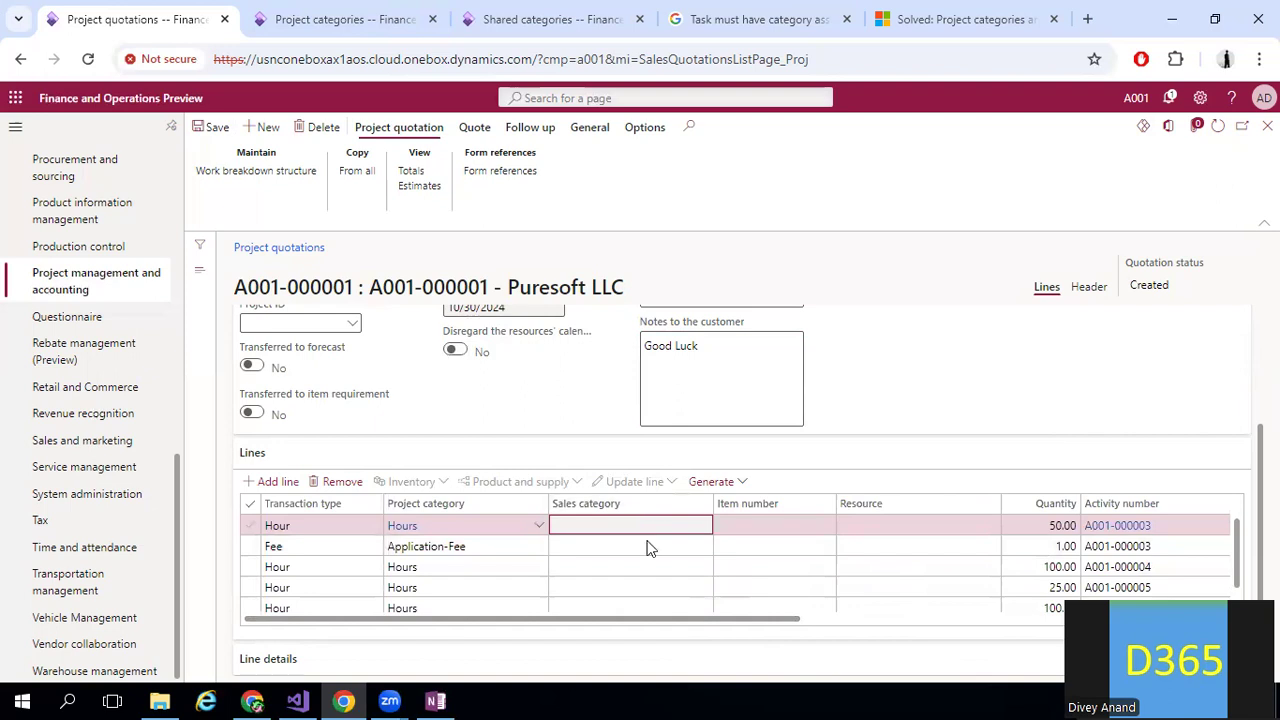
pyautogui.click(654, 563)
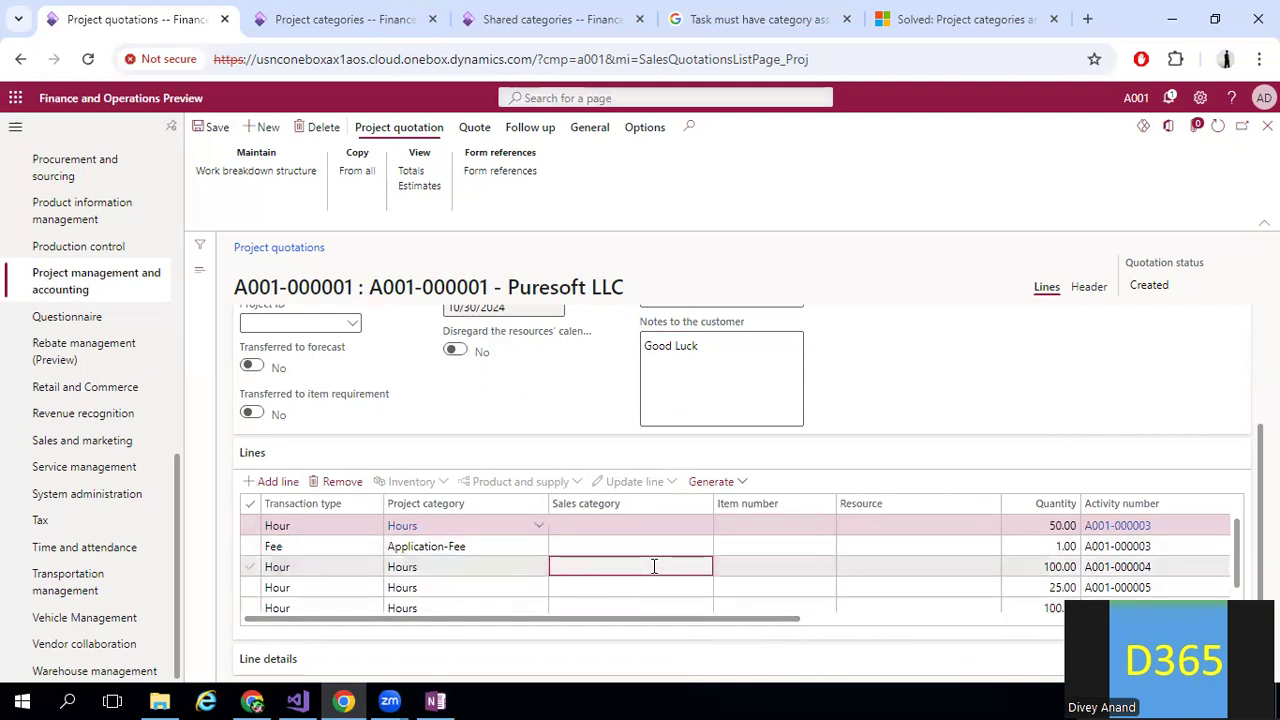
pyautogui.click(834, 564)
pyautogui.click(900, 567)
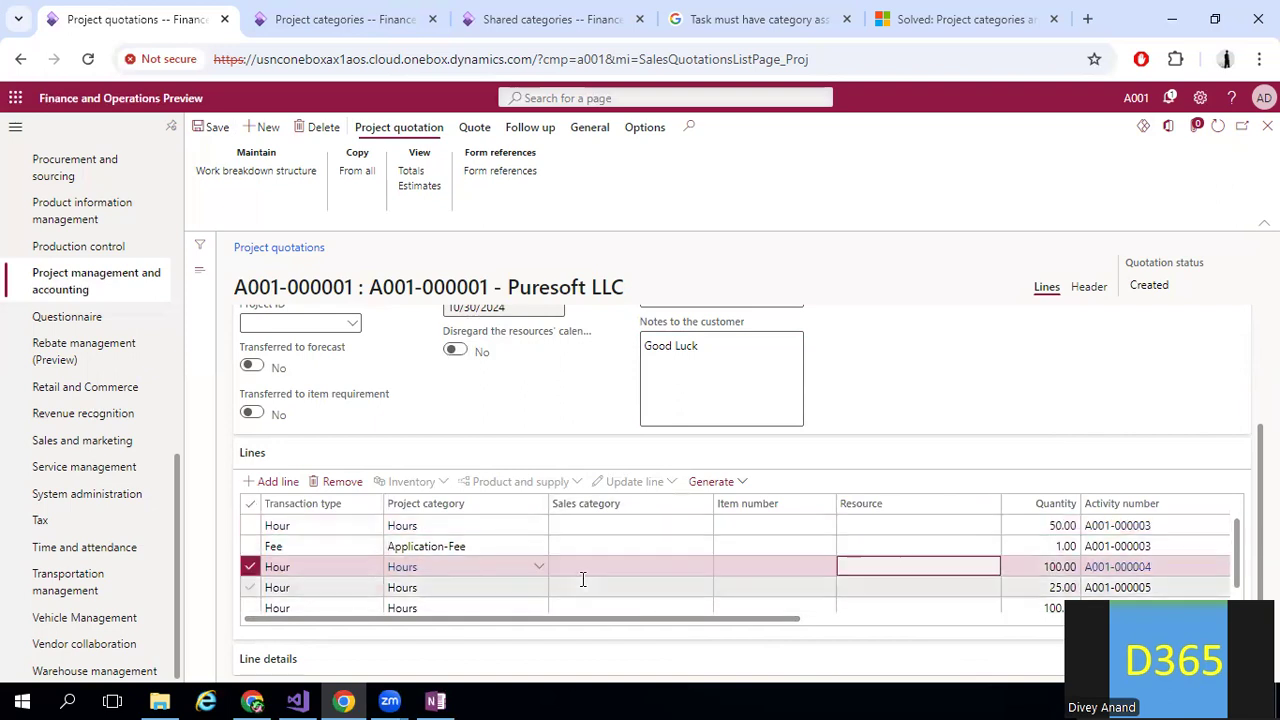
pyautogui.scroll(-1, 1236, 545)
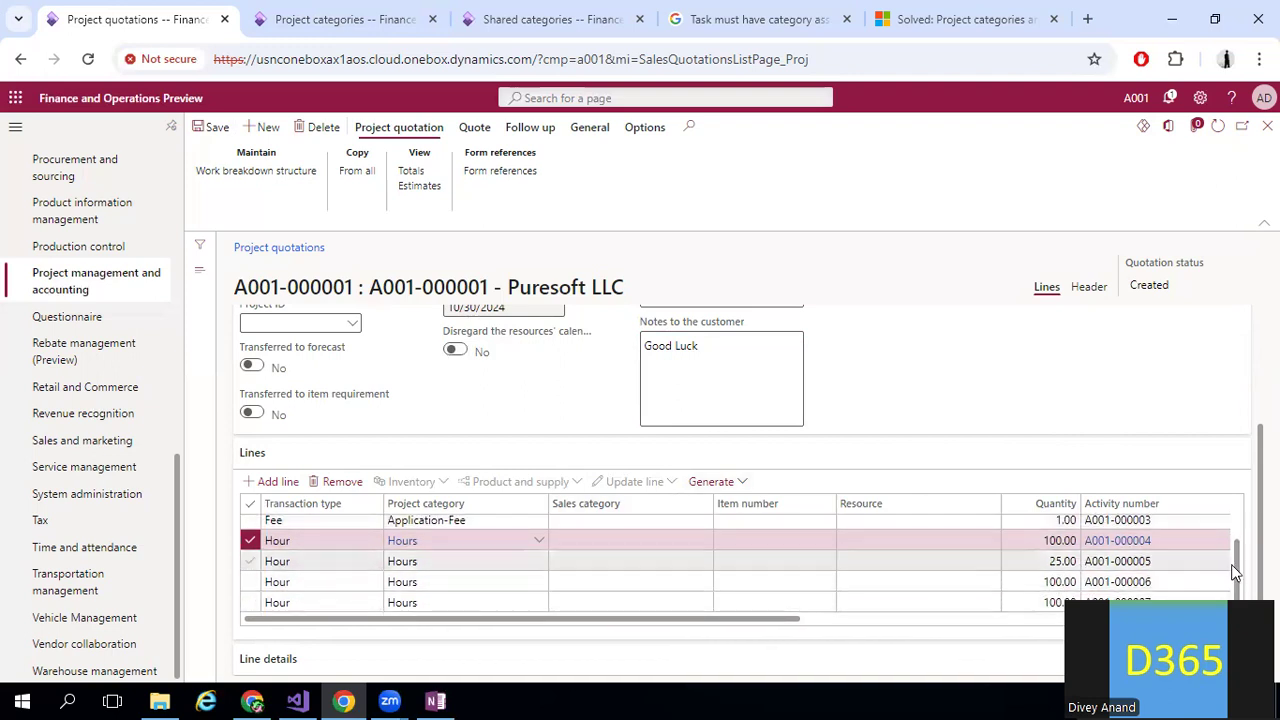
pyautogui.scroll(1, 1240, 572)
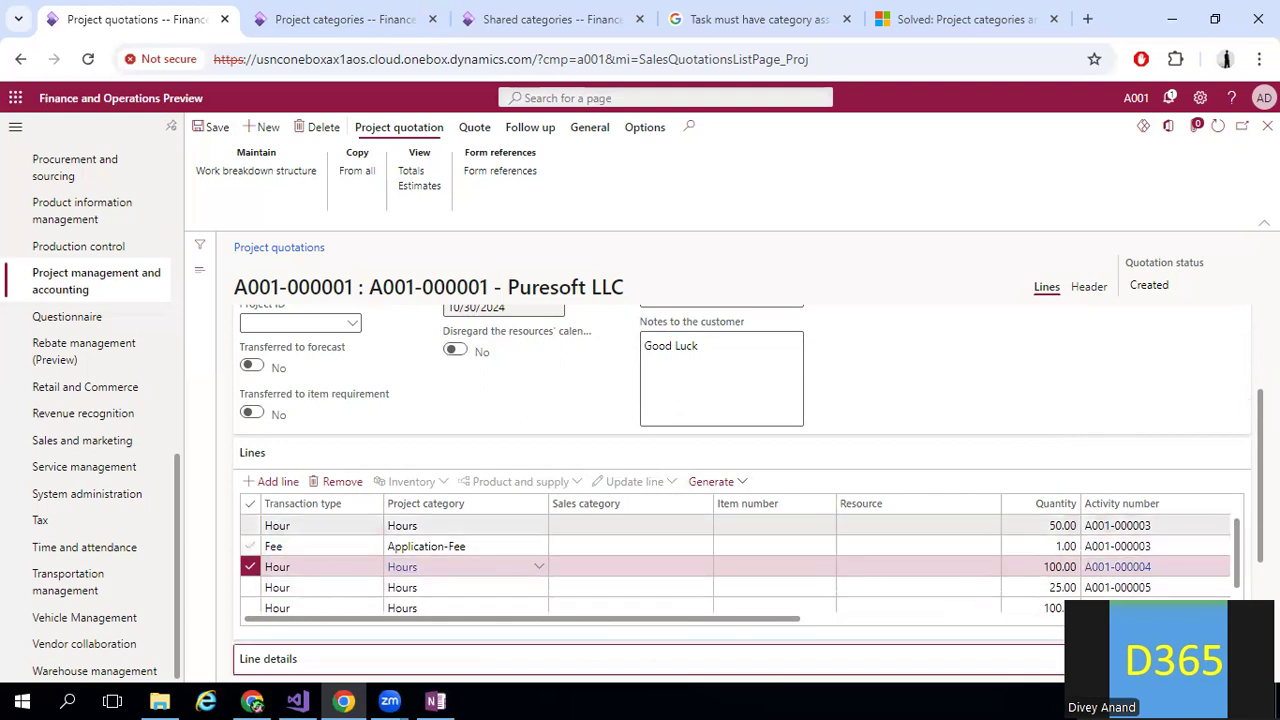
pyautogui.moveTo(1260, 530); pyautogui.dragTo(1260, 642)
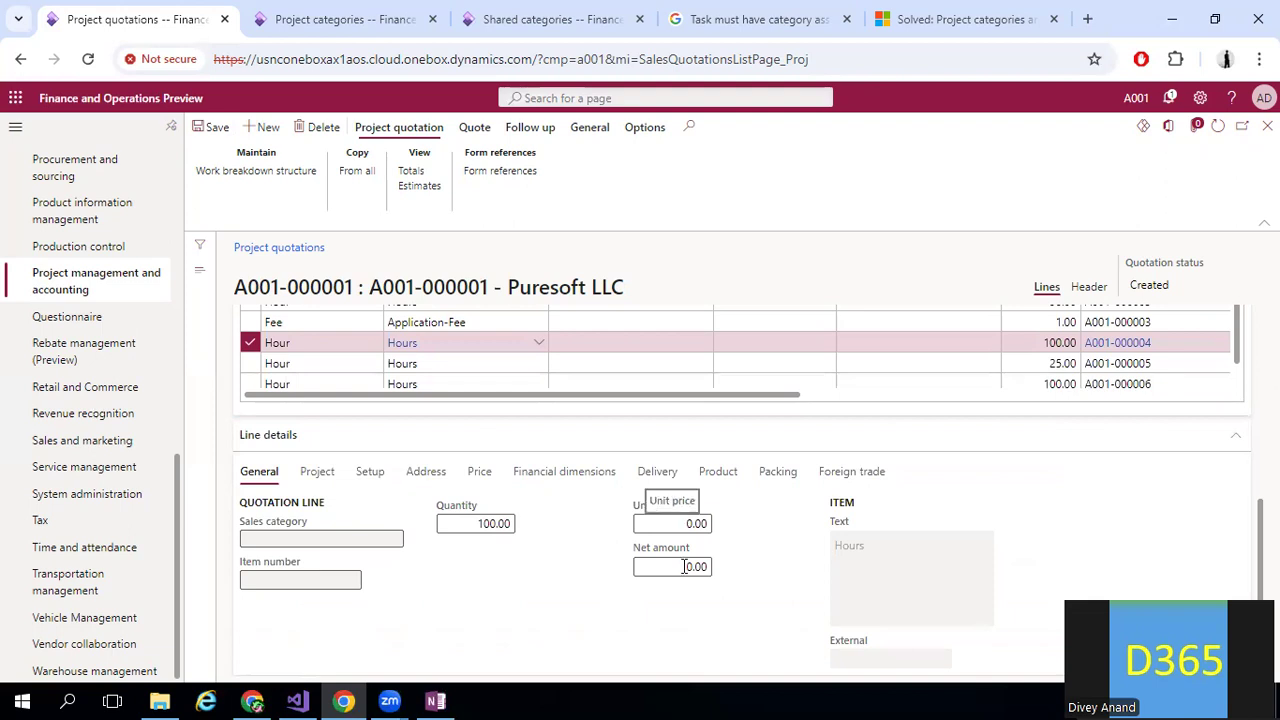
pyautogui.click(317, 476)
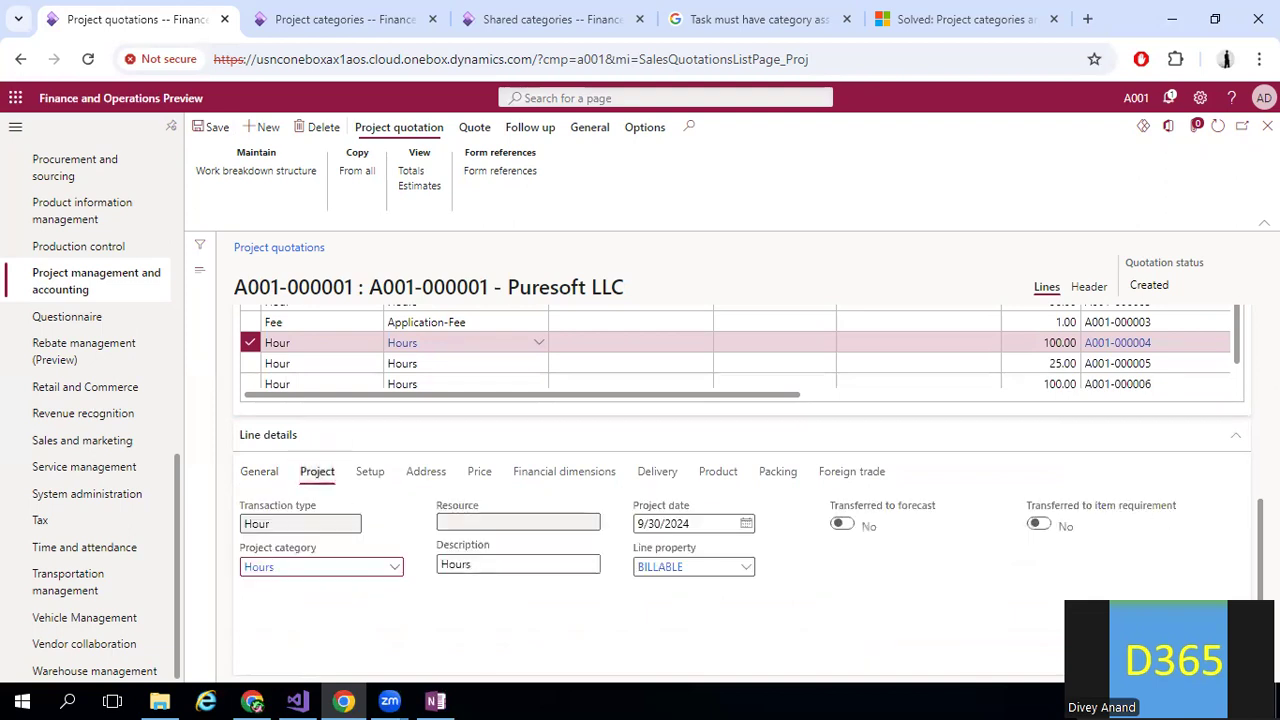
pyautogui.click(1089, 286)
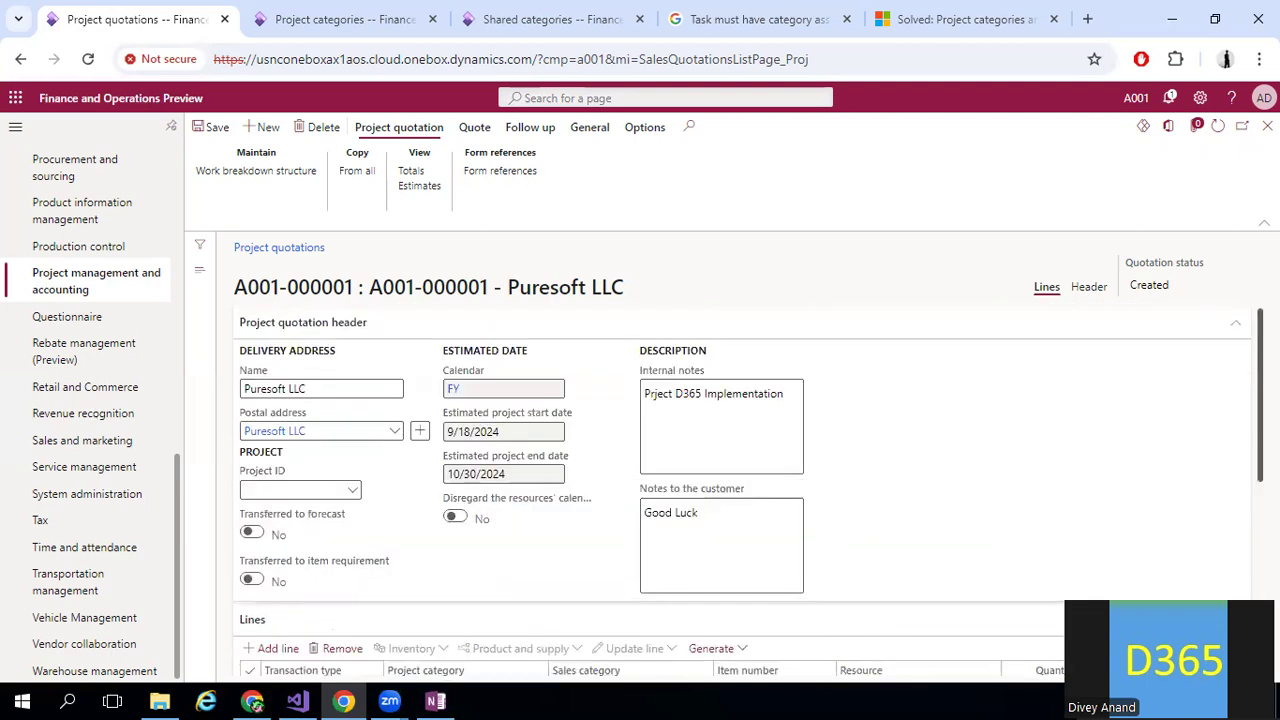
# - Review the quotation's totals and its estimated cost, revenue, profit and profit margin per transaction type, widening the columns to read them
pyautogui.click(419, 175)
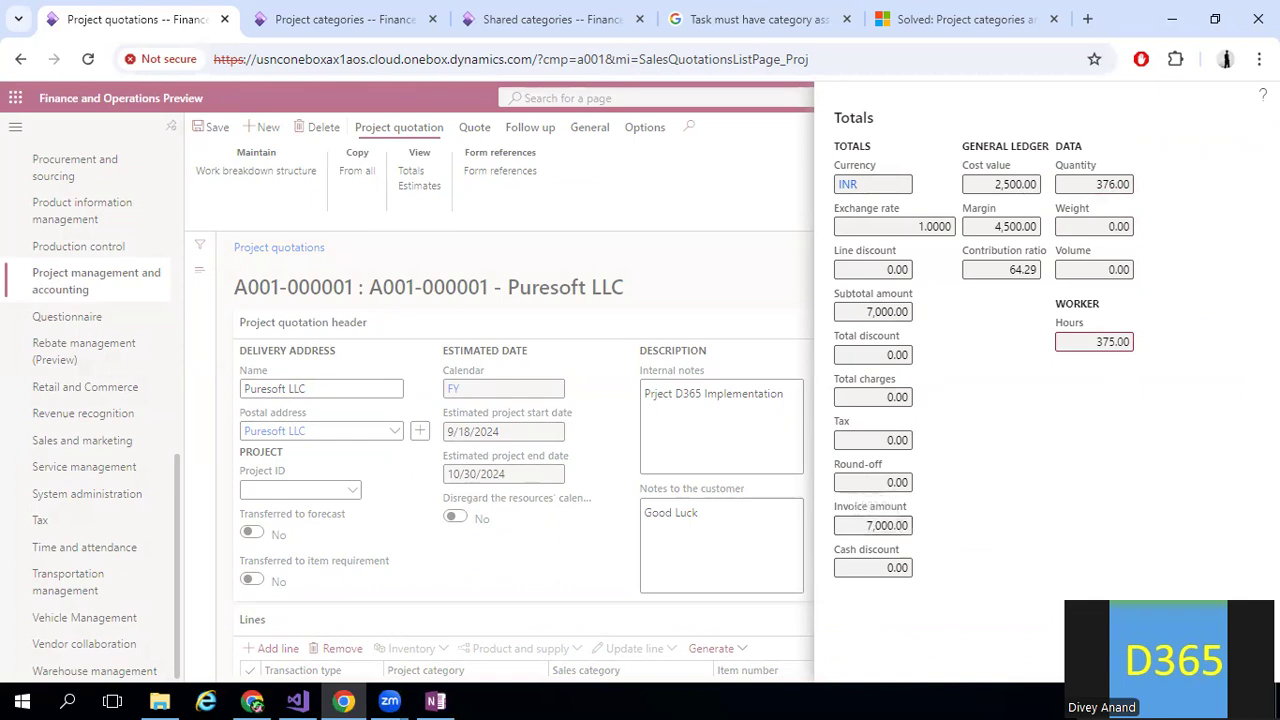
pyautogui.click(773, 421)
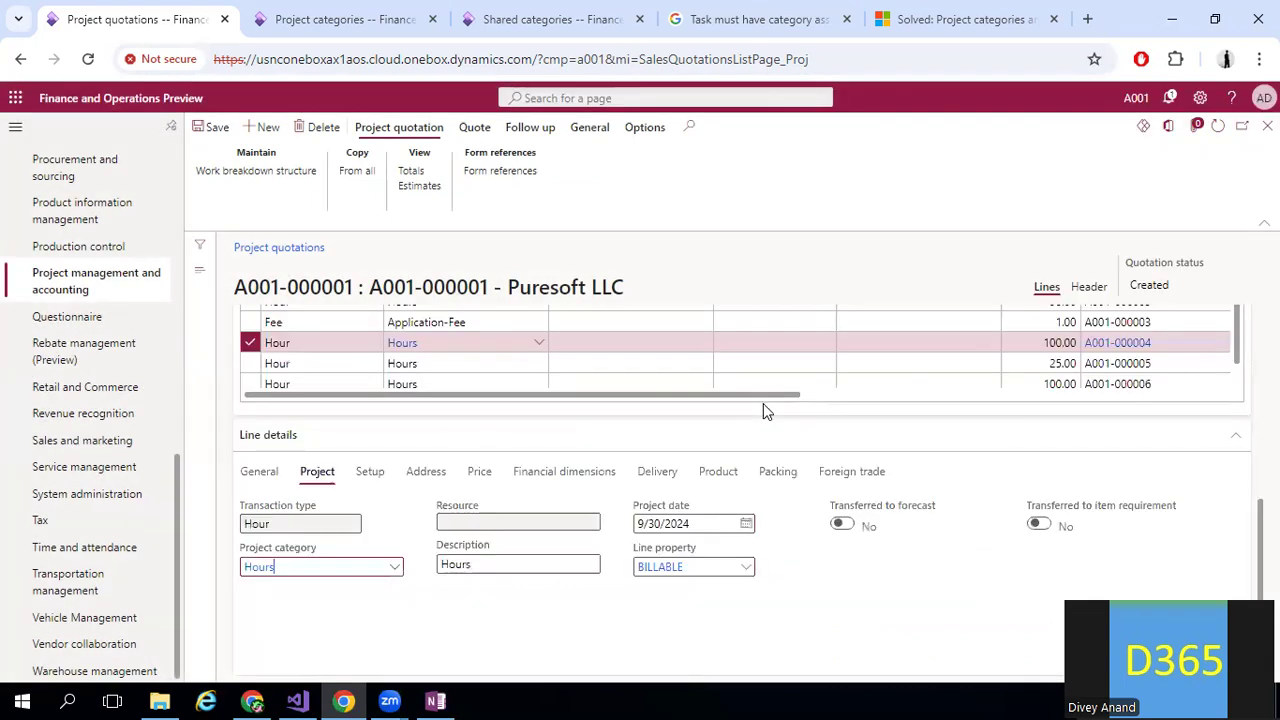
pyautogui.click(415, 193)
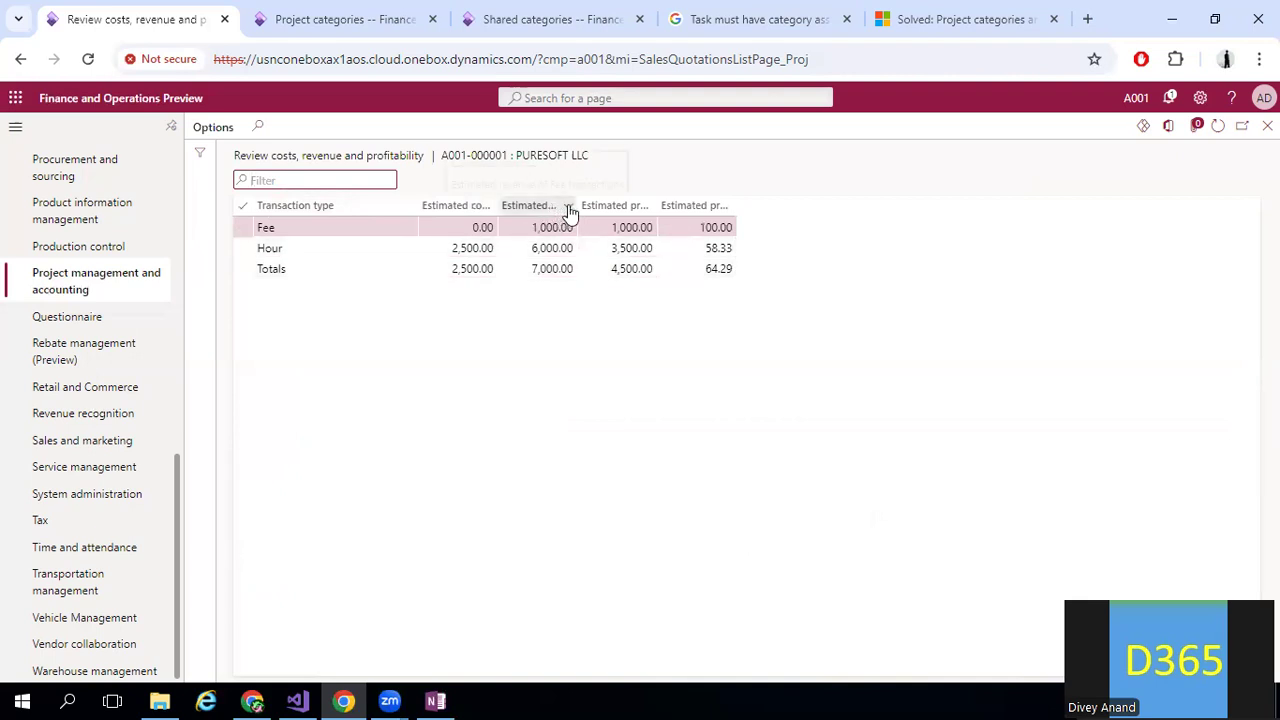
pyautogui.moveTo(573, 205); pyautogui.dragTo(1124, 205)
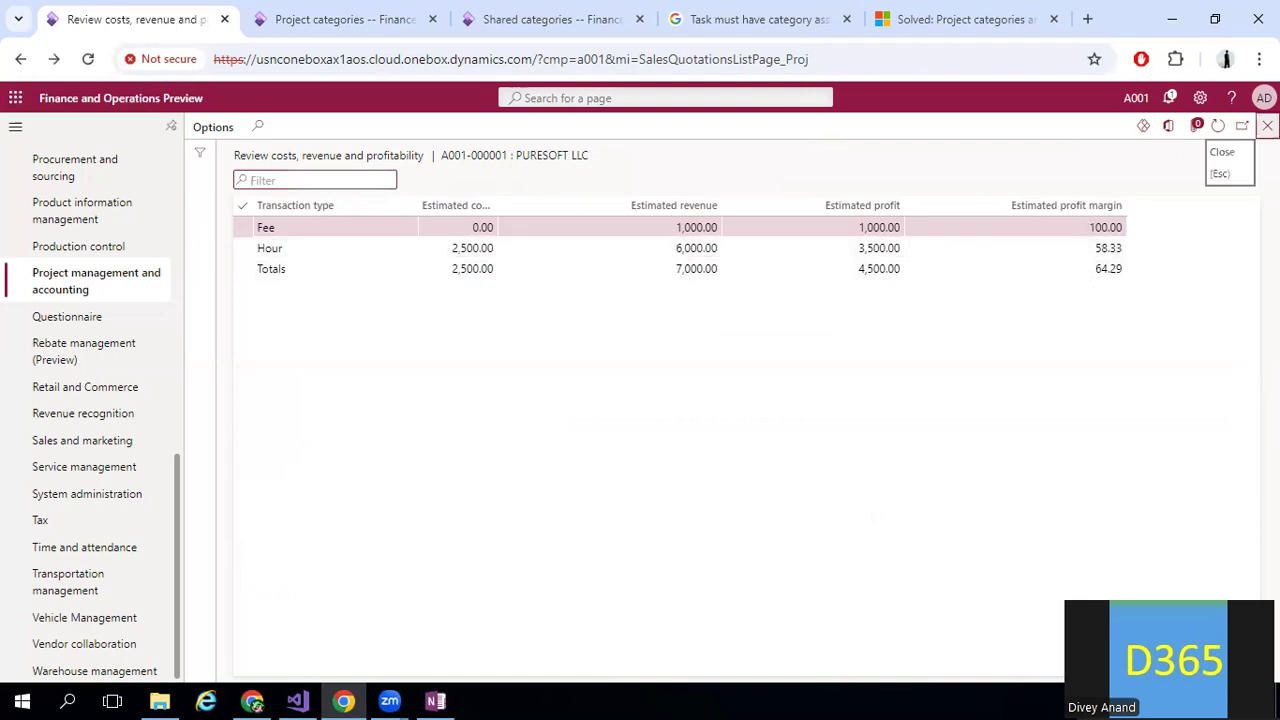
pyautogui.click(1267, 126)
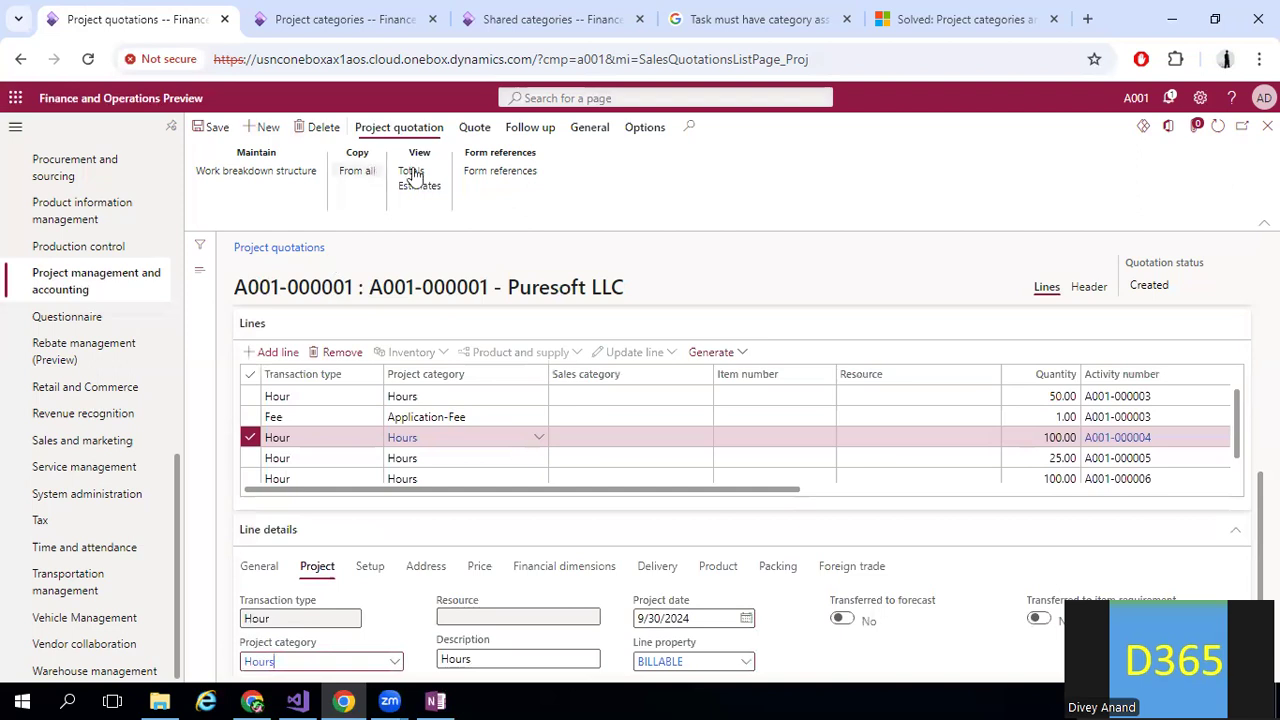
# - Show the Quote actions available for the project quotation
pyautogui.click(476, 129)
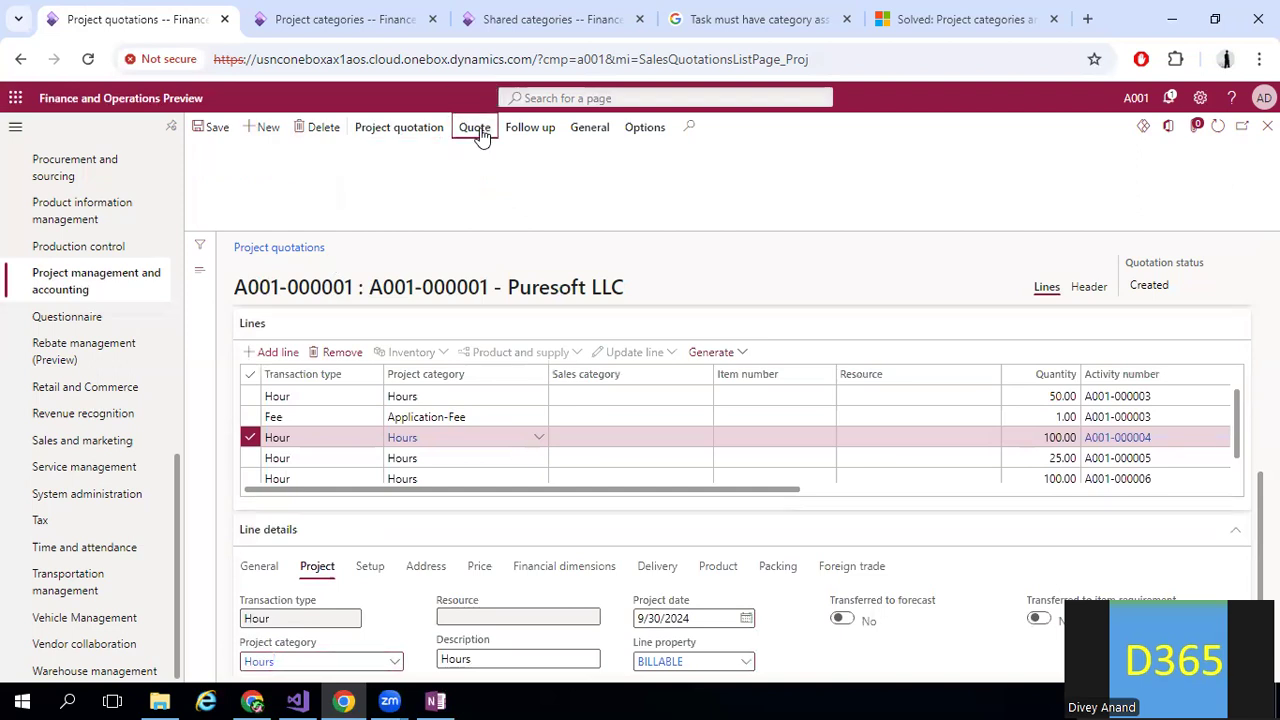